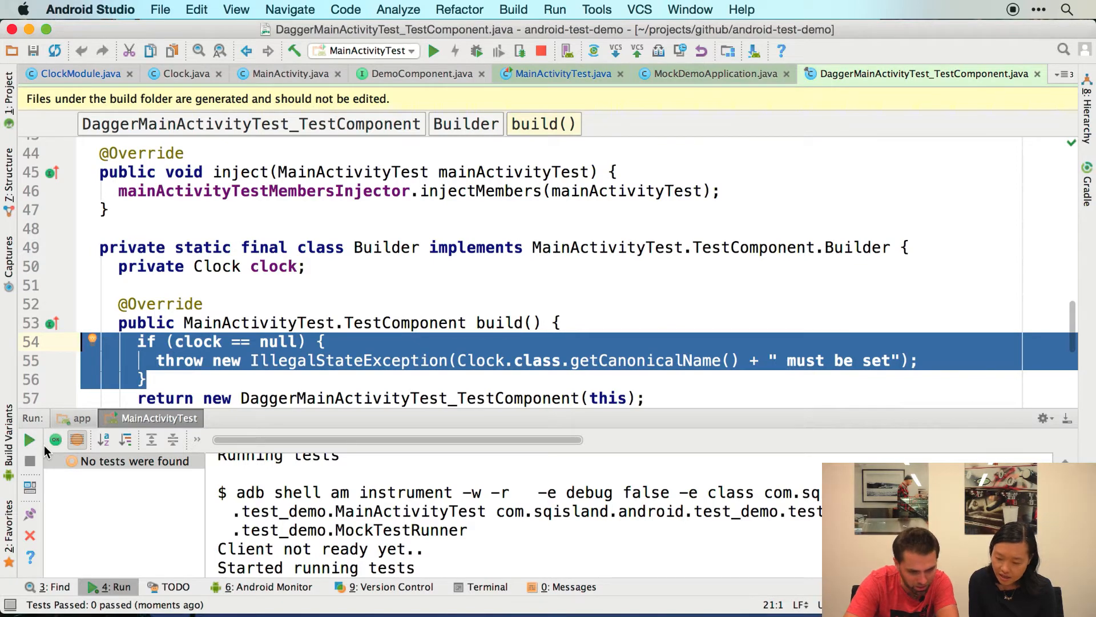
# - Switch the bottom tool window from the Run results to the Android Monitor logcat output
pyautogui.click(259, 591)
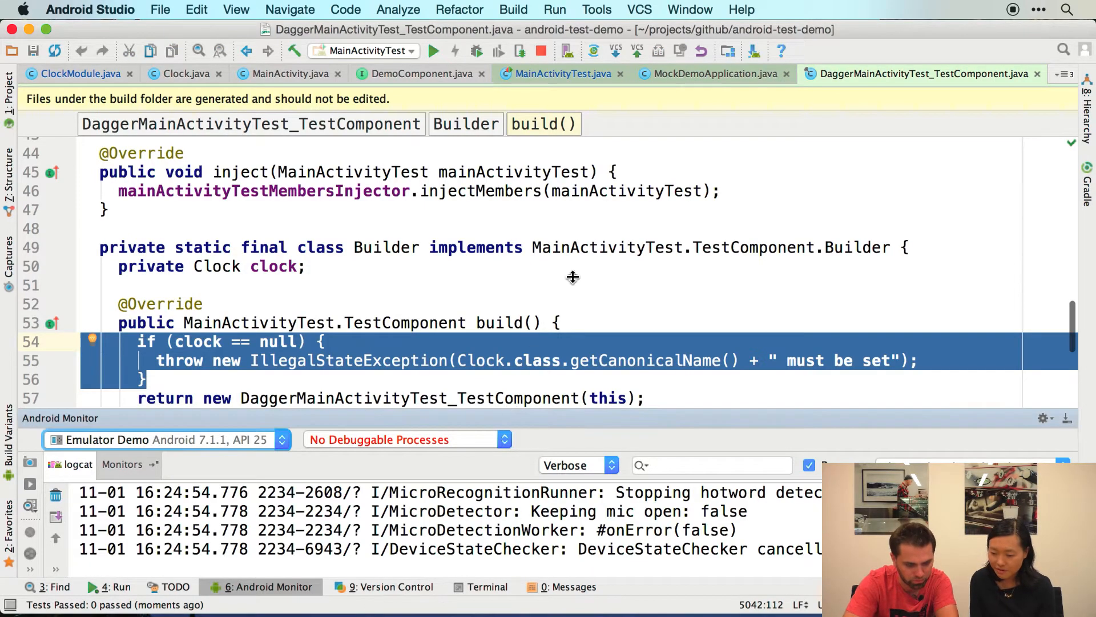
# - Enlarge the logcat area and check the (empty) debuggable-process filter list
pyautogui.moveTo(598, 411); pyautogui.dragTo(598, 234)
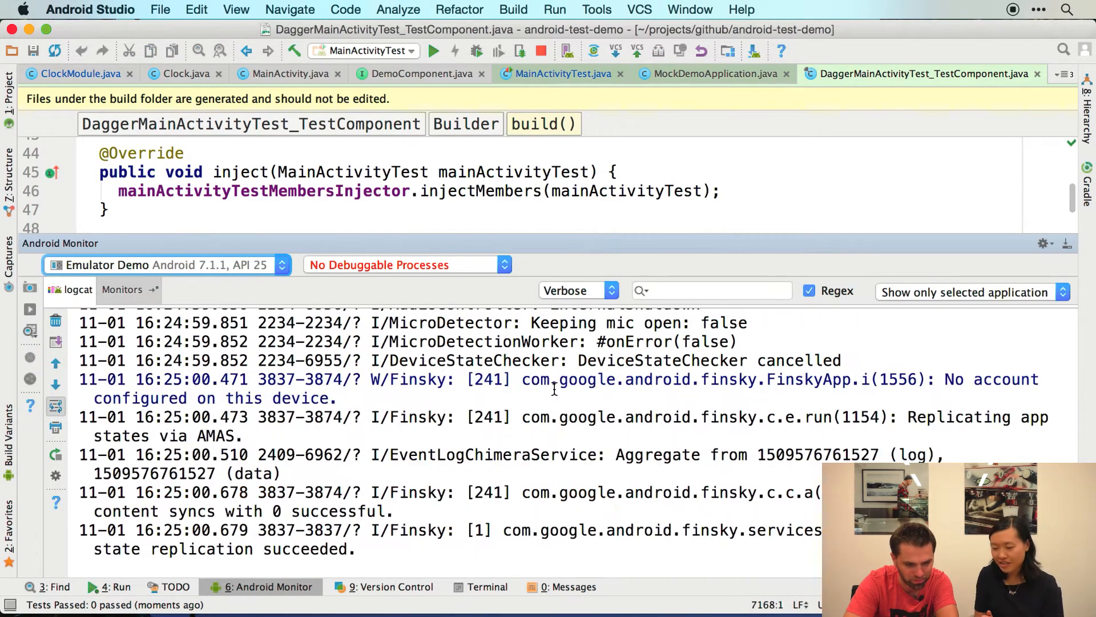
pyautogui.scroll(5, 541, 466)
pyautogui.scroll(5, 540, 466)
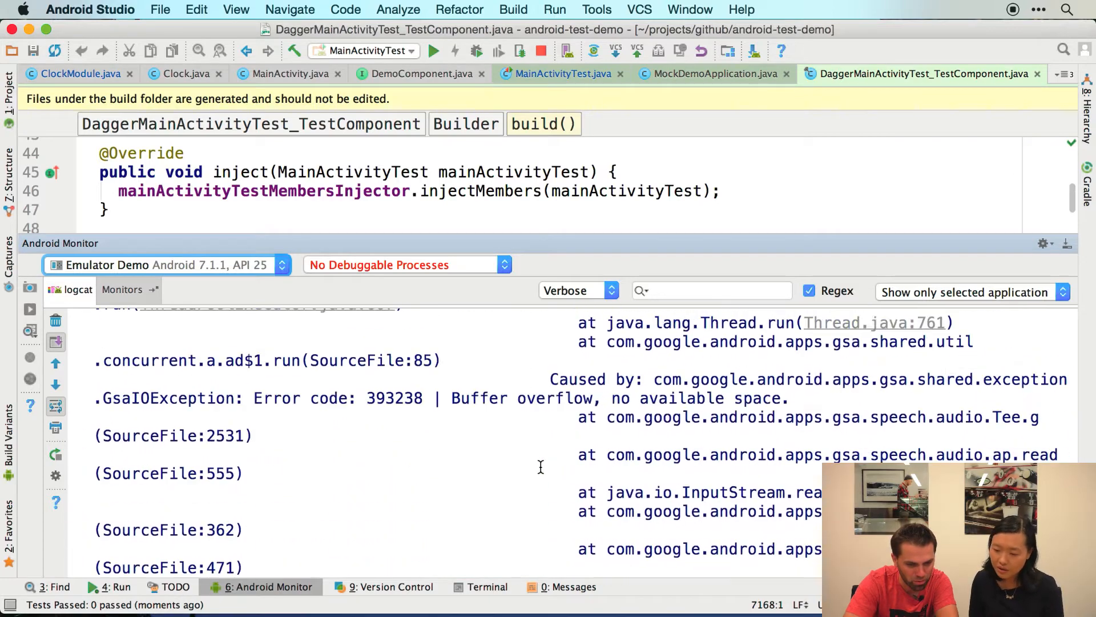
pyautogui.scroll(3, 540, 467)
pyautogui.scroll(-1, 583, 491)
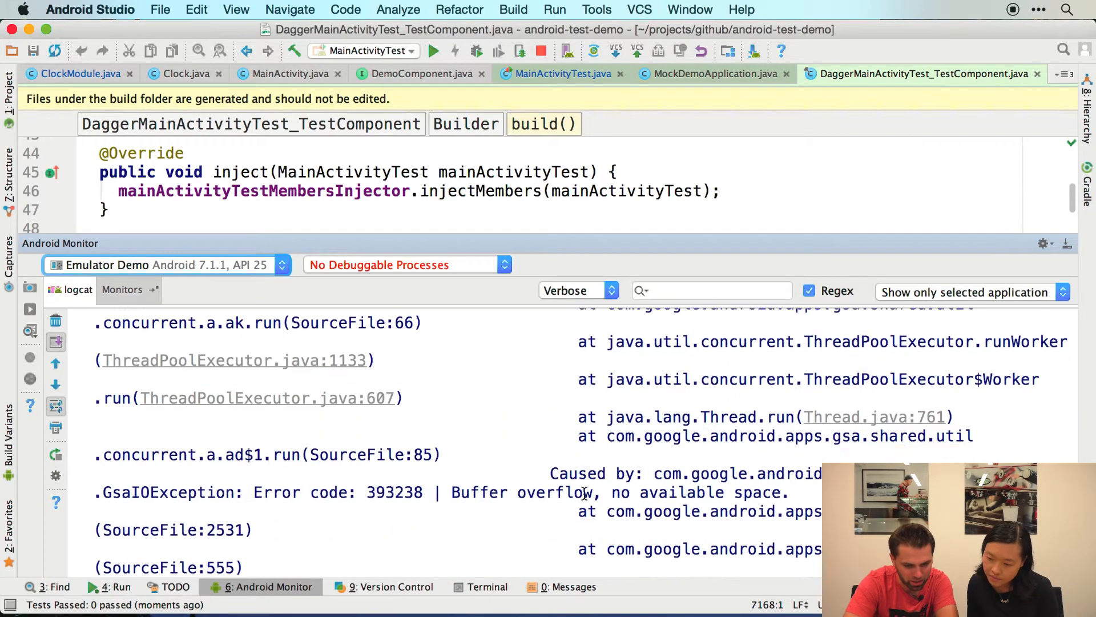
pyautogui.scroll(-5, 584, 493)
pyautogui.scroll(-3, 583, 492)
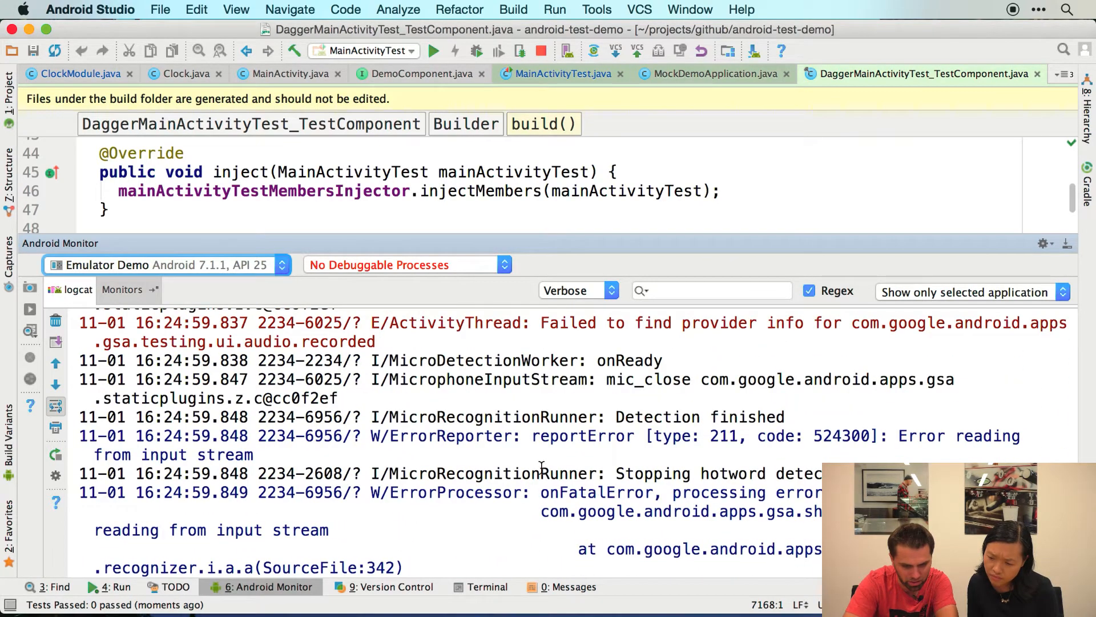
pyautogui.scroll(3, 540, 466)
pyautogui.scroll(5, 541, 465)
pyautogui.scroll(-5, 540, 466)
pyautogui.scroll(-3, 540, 466)
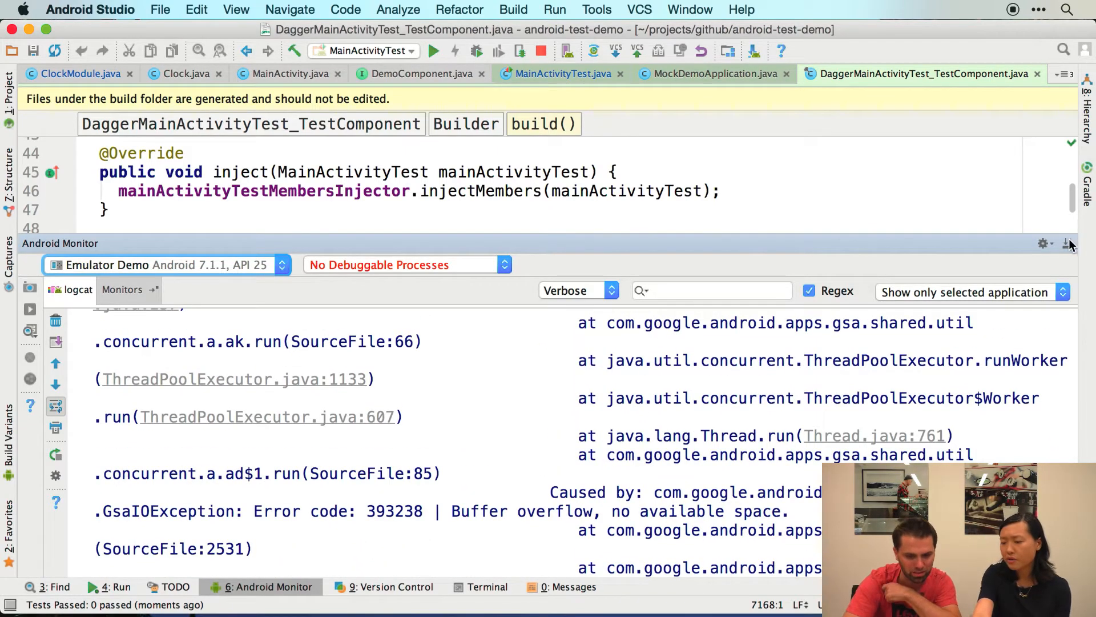
pyautogui.click(576, 292)
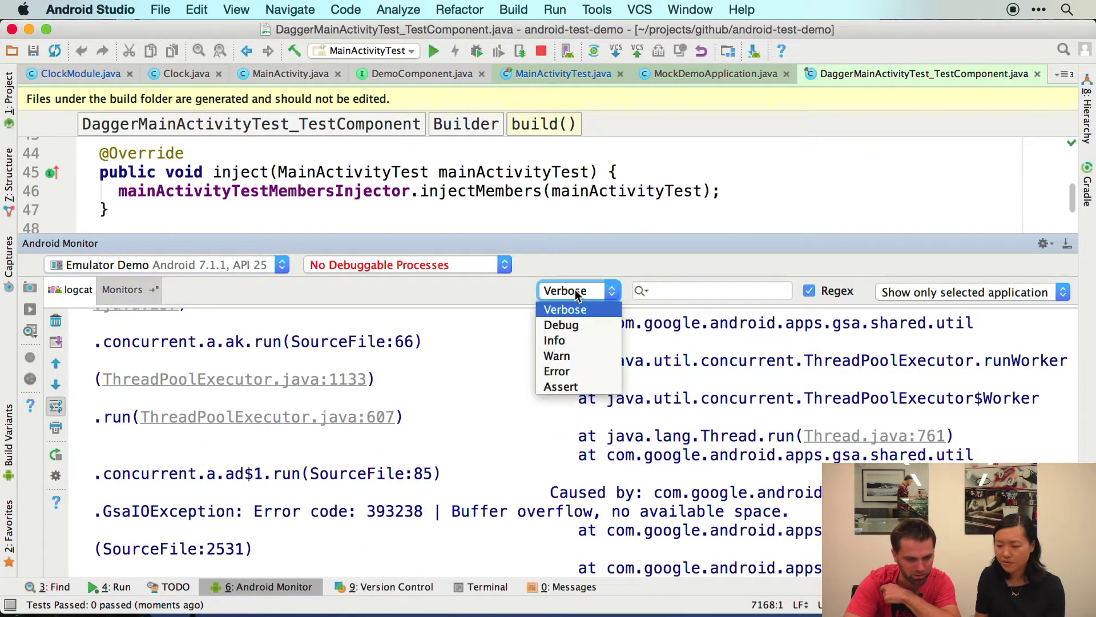
pyautogui.click(430, 265)
pyautogui.click(413, 293)
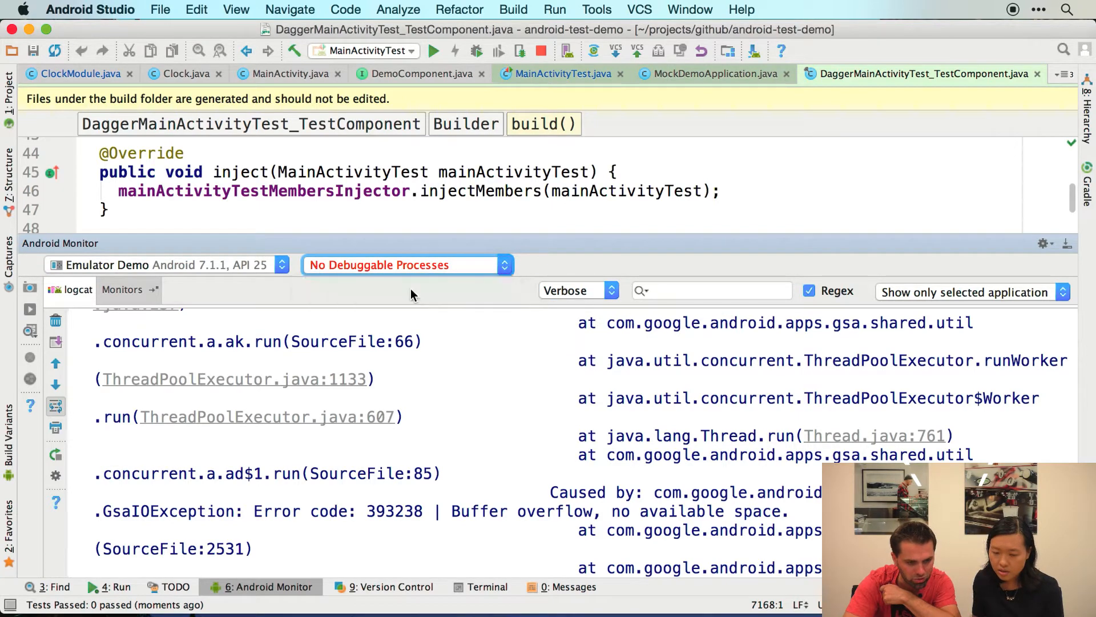
# - Filter logcat to Debug then Error level and highlight the 'Caused by: IllegalStateException: Clock must be set' line
pyautogui.click(584, 293)
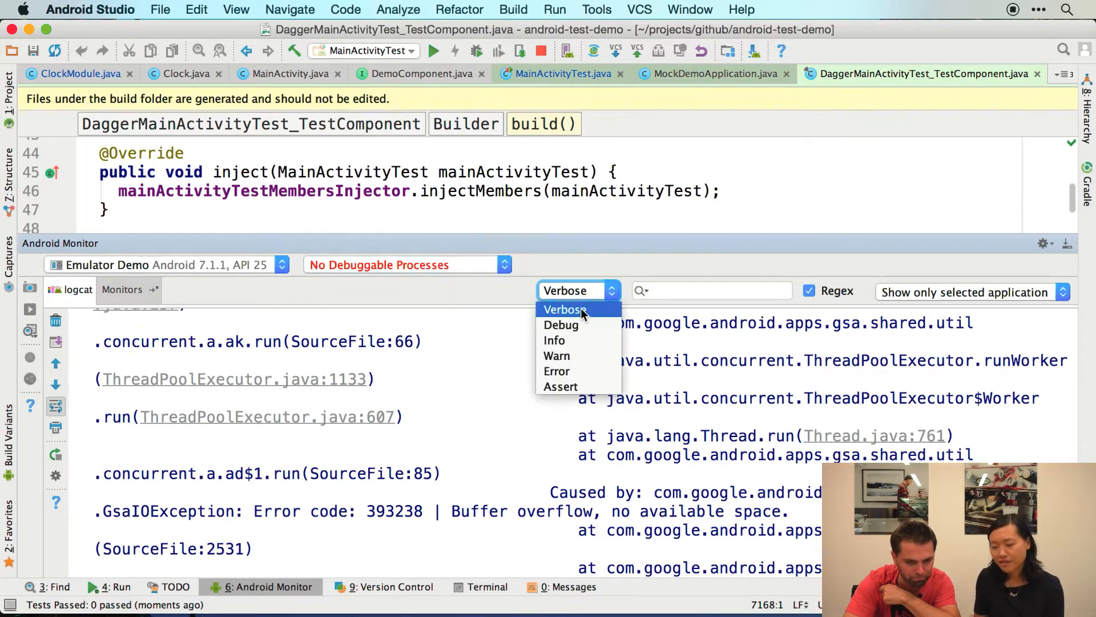
pyautogui.click(566, 319)
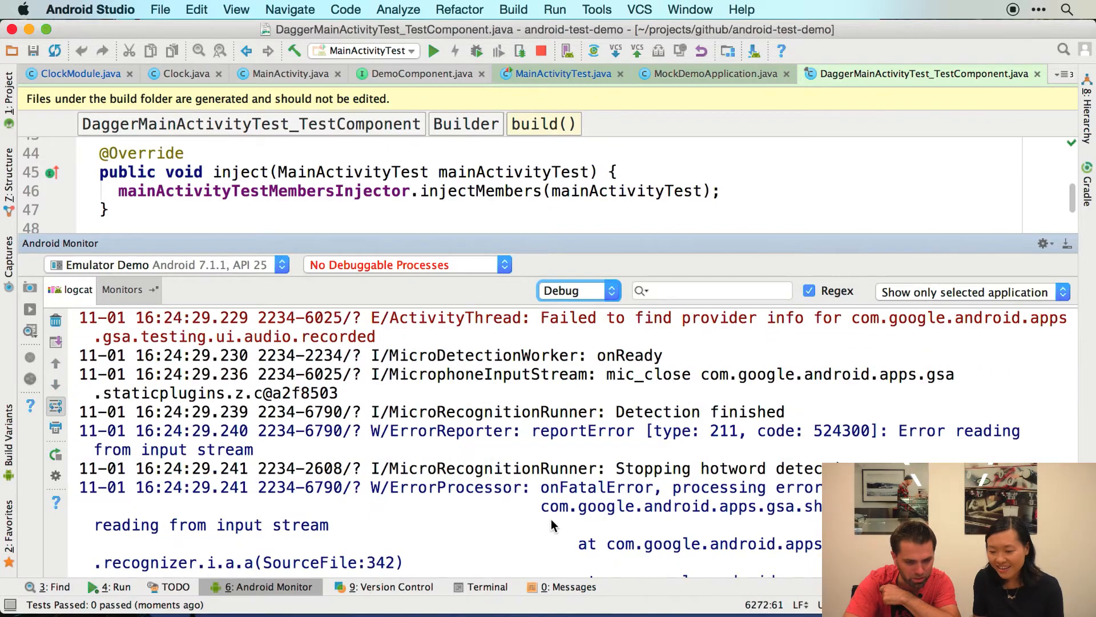
pyautogui.scroll(5, 551, 528)
pyautogui.scroll(3, 551, 528)
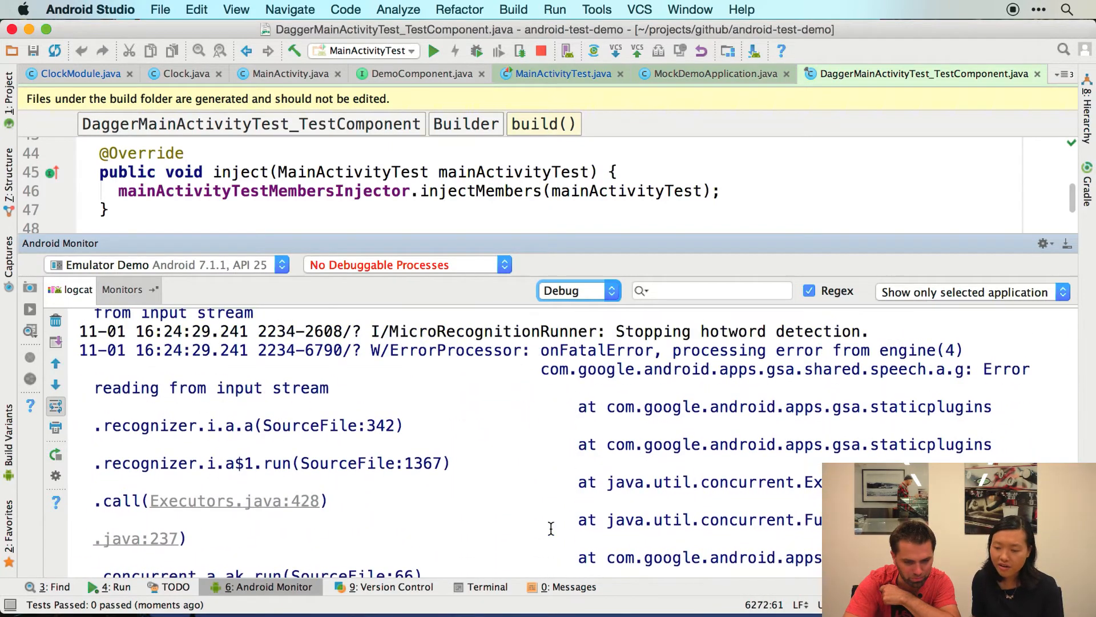
pyautogui.scroll(5, 551, 528)
pyautogui.click(566, 292)
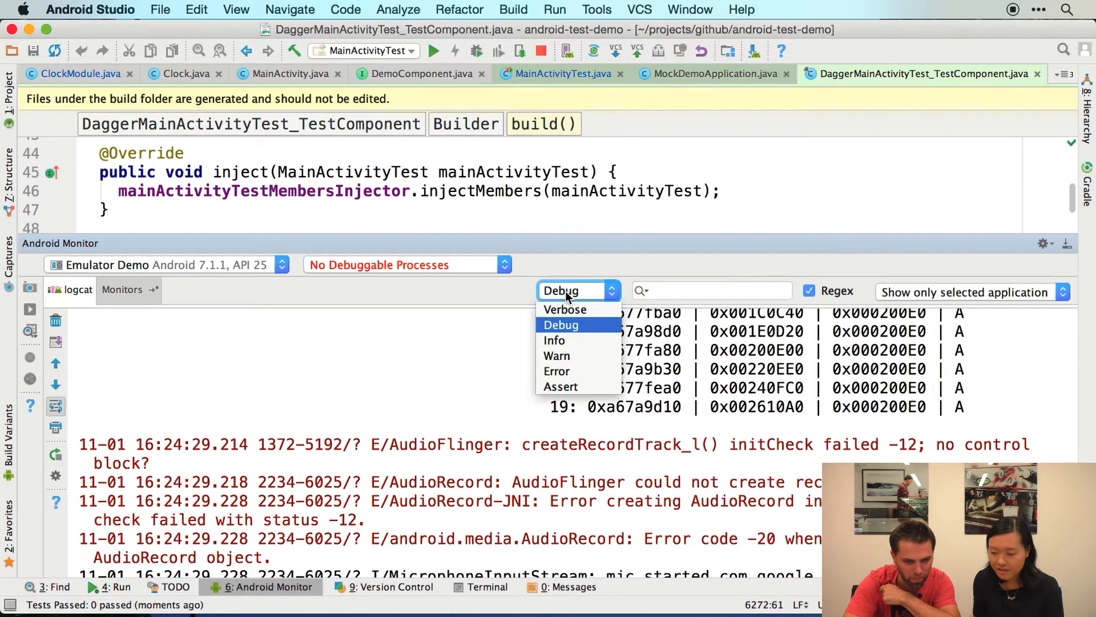
pyautogui.click(570, 367)
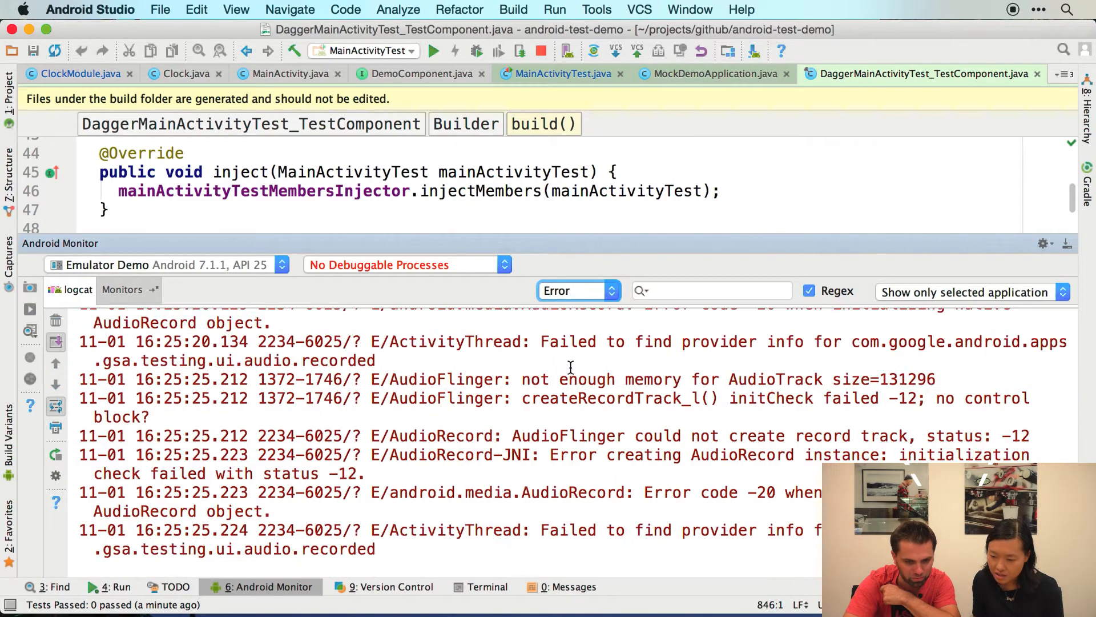
pyautogui.scroll(4, 570, 368)
pyautogui.scroll(4, 570, 367)
pyautogui.scroll(4, 569, 368)
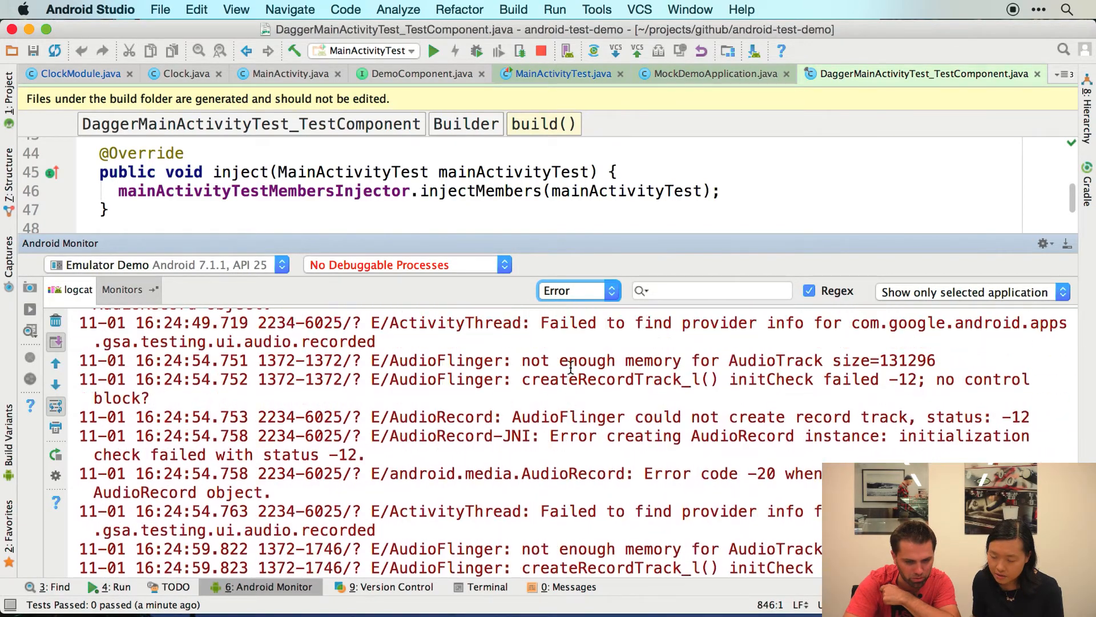
pyautogui.scroll(4, 570, 367)
pyautogui.scroll(4, 570, 367)
pyautogui.scroll(2, 569, 367)
pyautogui.scroll(2, 570, 368)
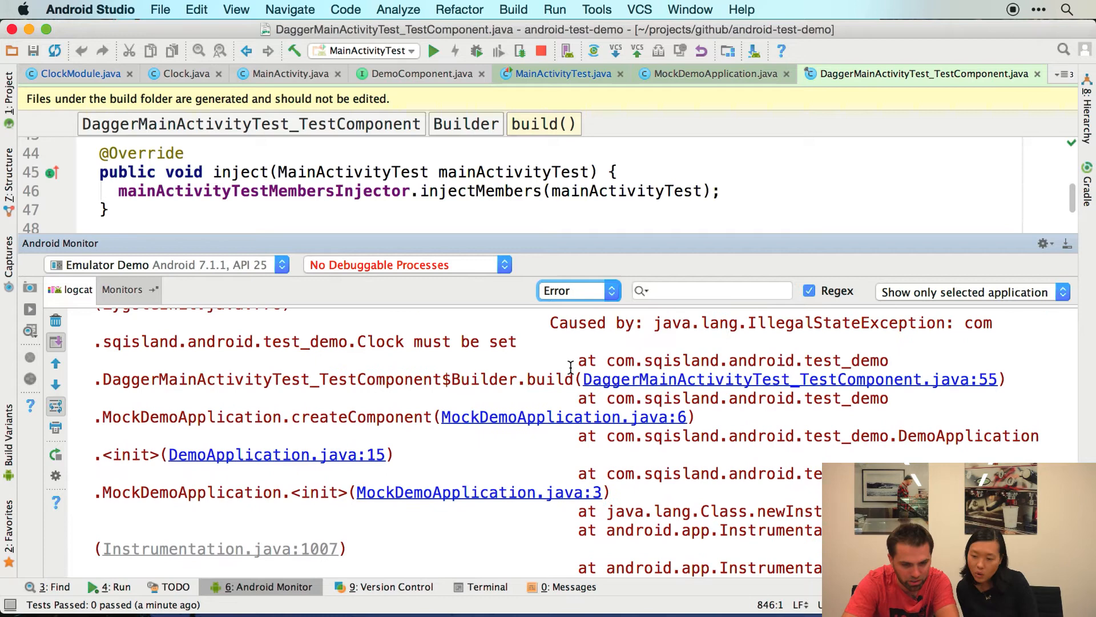
pyautogui.scroll(2, 570, 368)
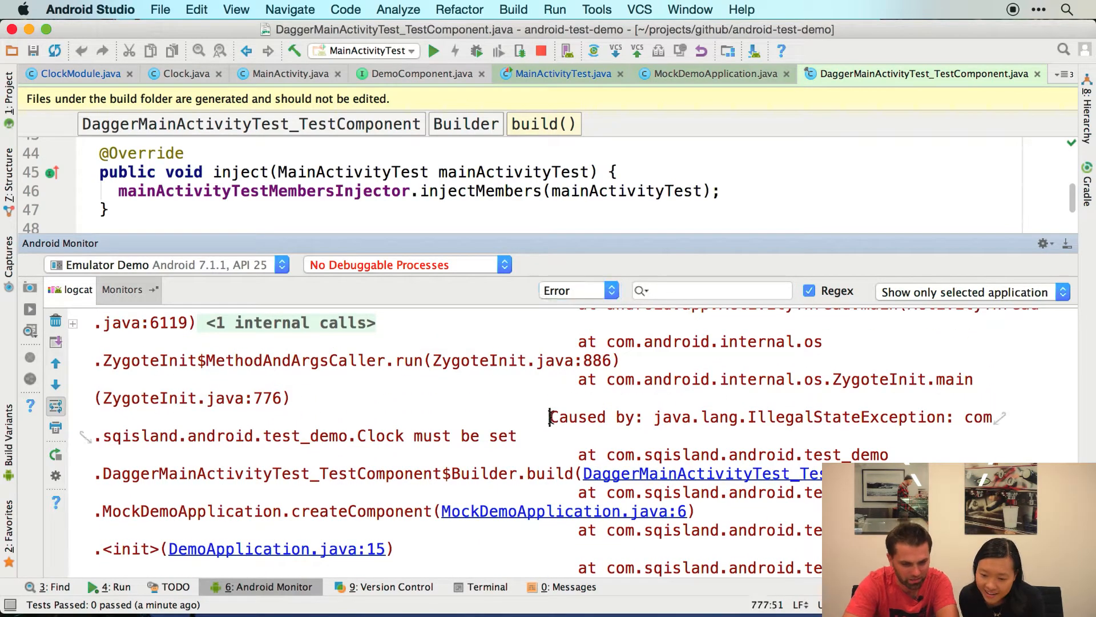
pyautogui.moveTo(551, 418); pyautogui.dragTo(576, 454)
pyautogui.click(574, 442)
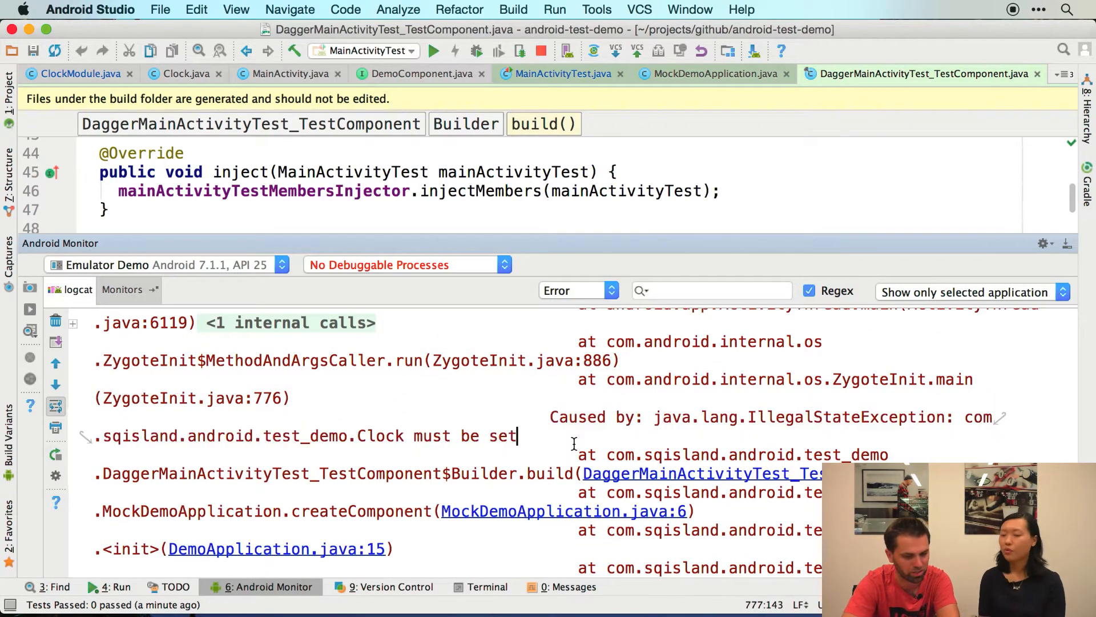
# - Hide the log panel and switch to MainActivityTest.java via Recent Files
pyautogui.click(1069, 247)
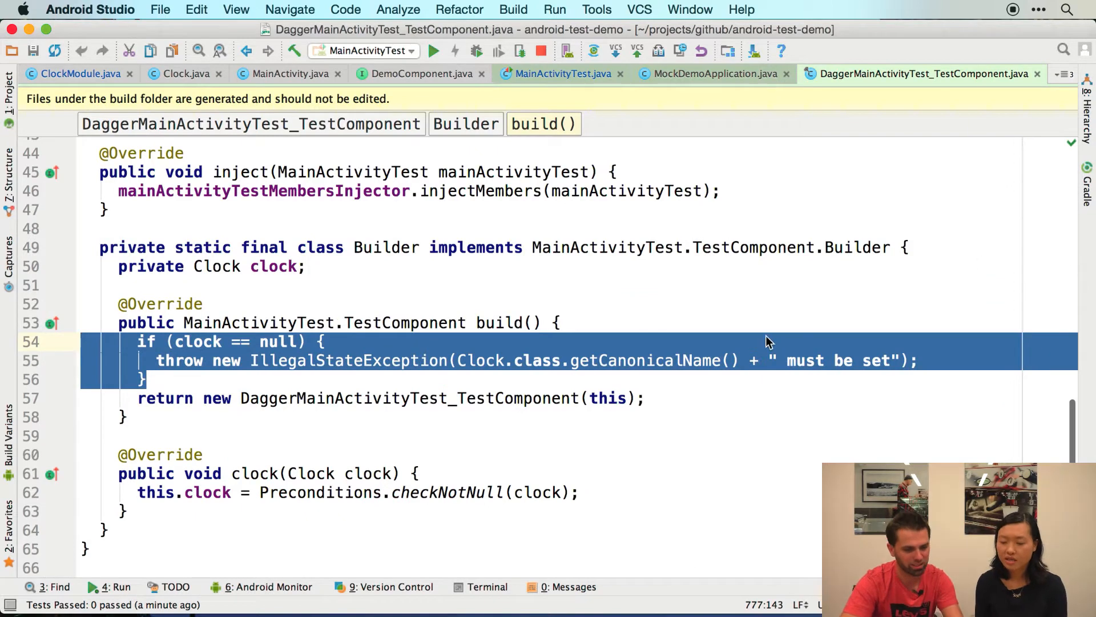
pyautogui.press('super+e')
pyautogui.click(503, 398)
pyautogui.press('super+e')
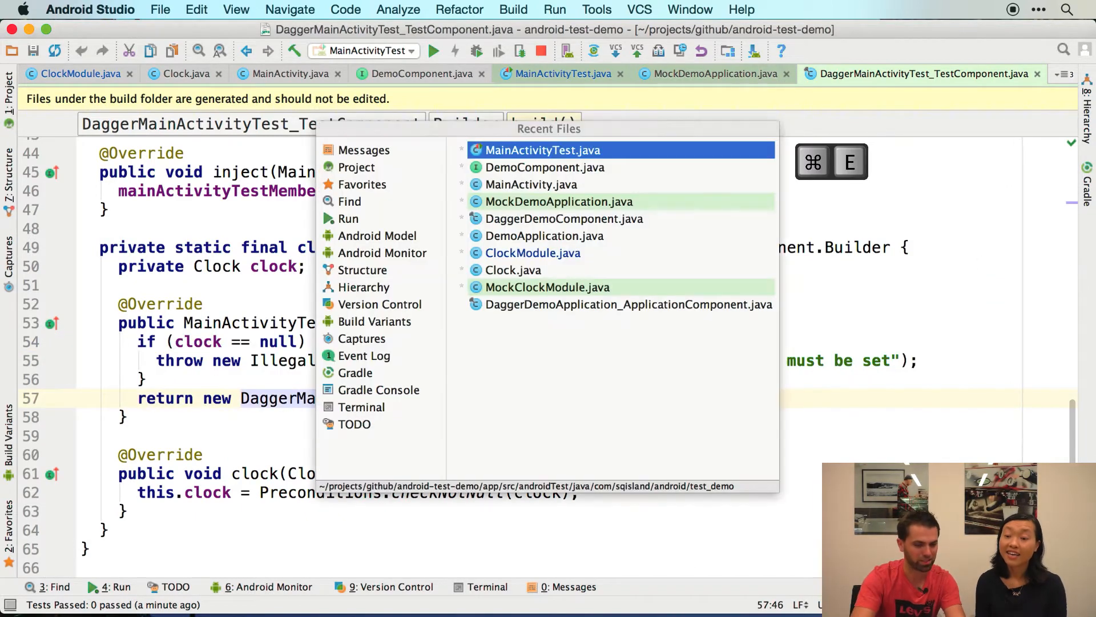
pyautogui.press('Return')
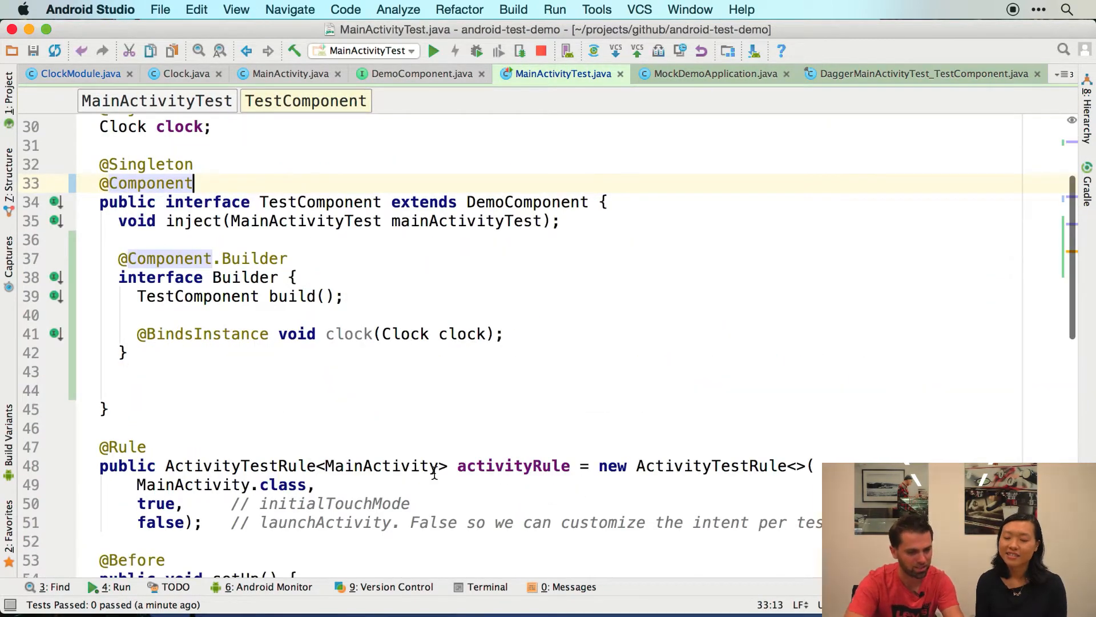
# - Delete the blank lines before TestComponent's closing brace and jump to component()'s declaration in DemoApplication
pyautogui.click(287, 369)
pyautogui.press('super+BackSpace')
pyautogui.press('super+BackSpace')
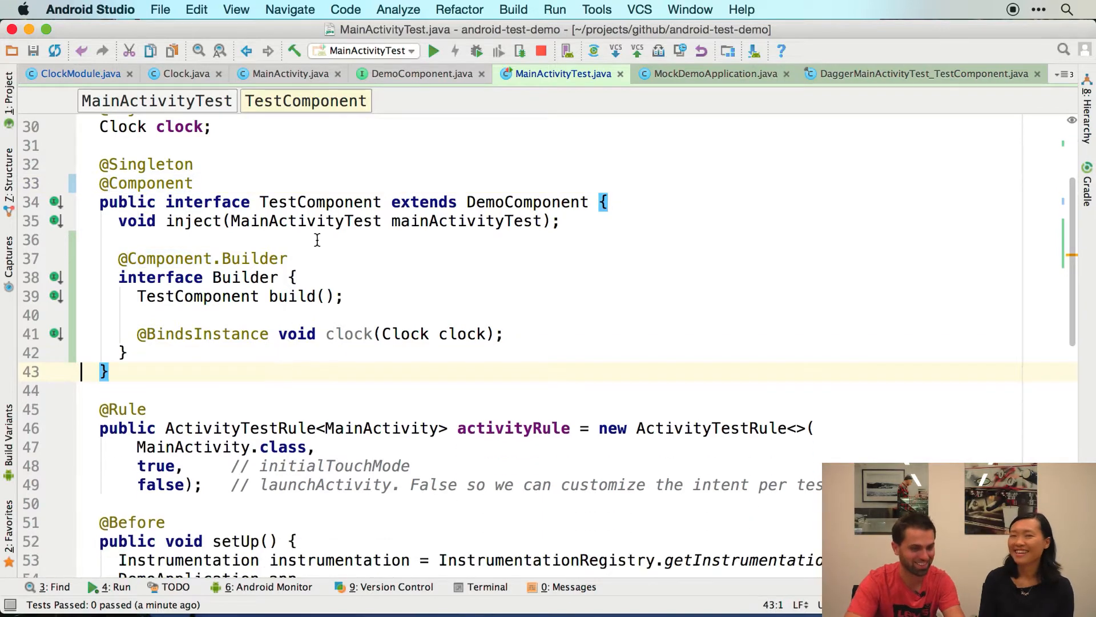
pyautogui.click(327, 254)
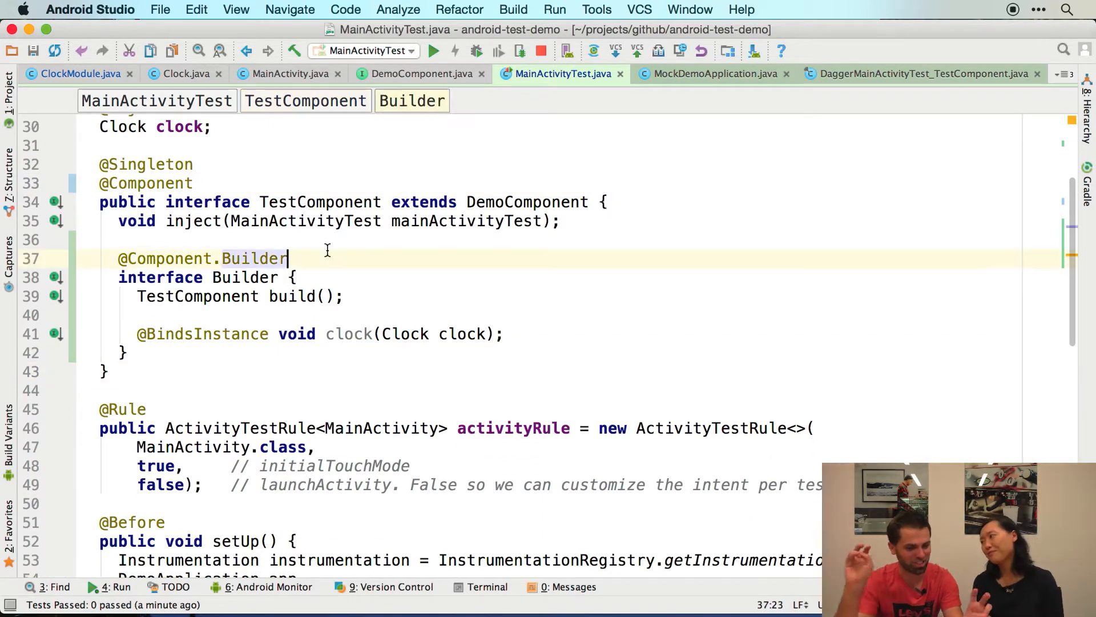
pyautogui.scroll(3, 326, 253)
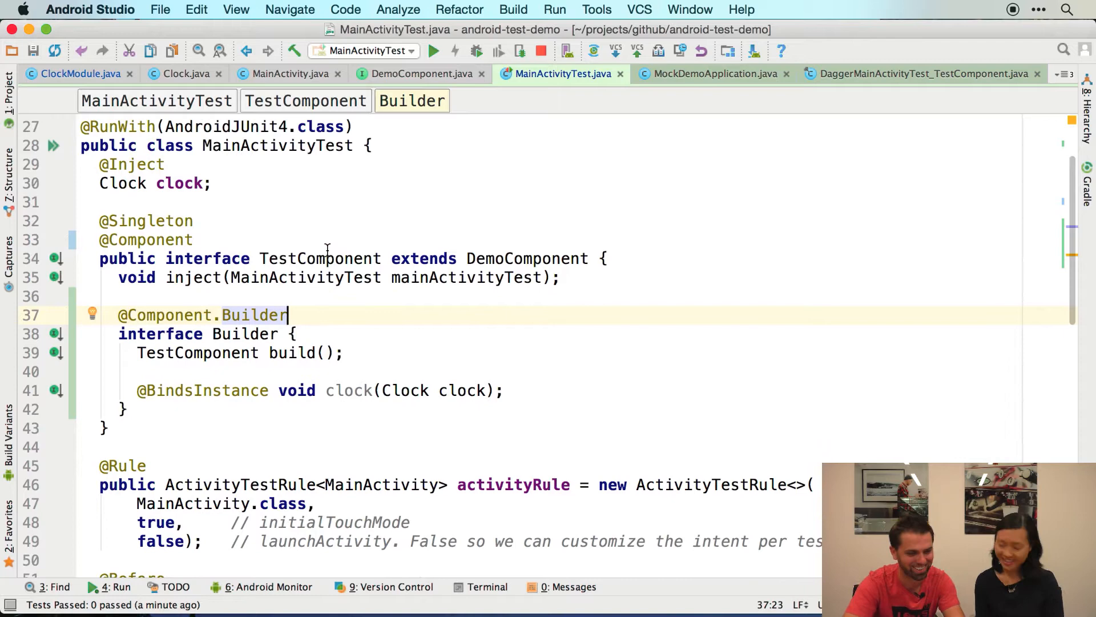
pyautogui.scroll(-4, 326, 251)
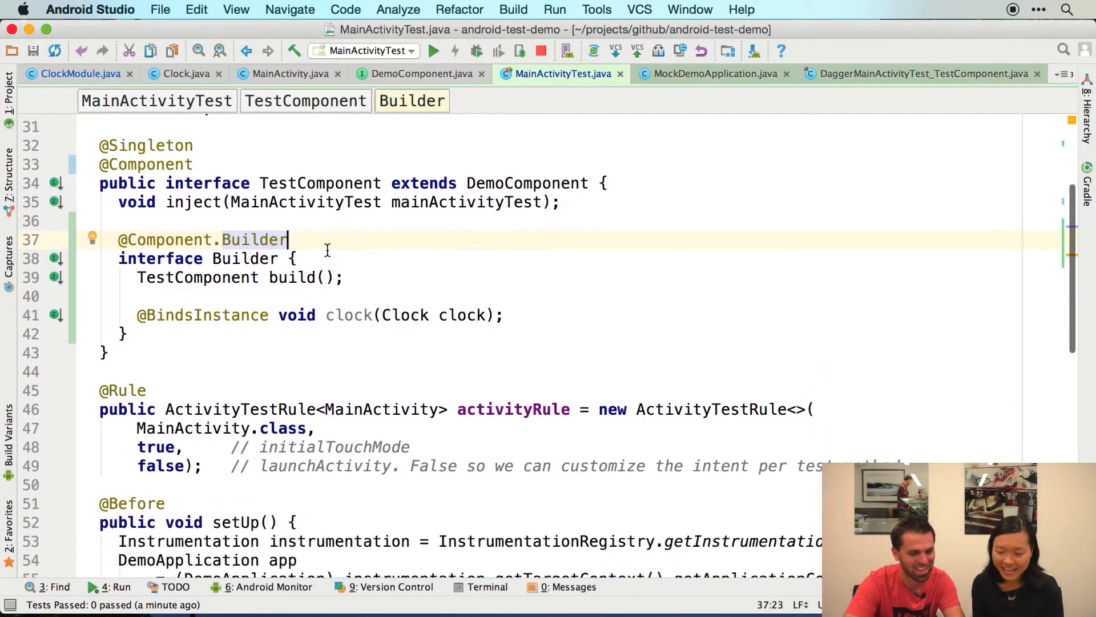
pyautogui.scroll(4, 327, 251)
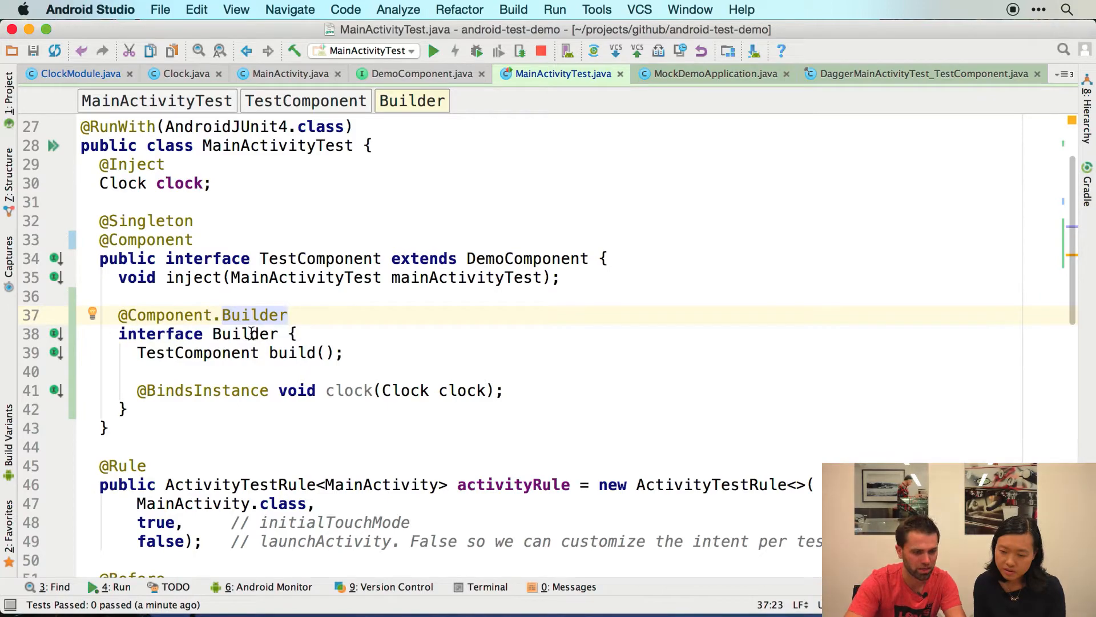
pyautogui.scroll(-20, 232, 238)
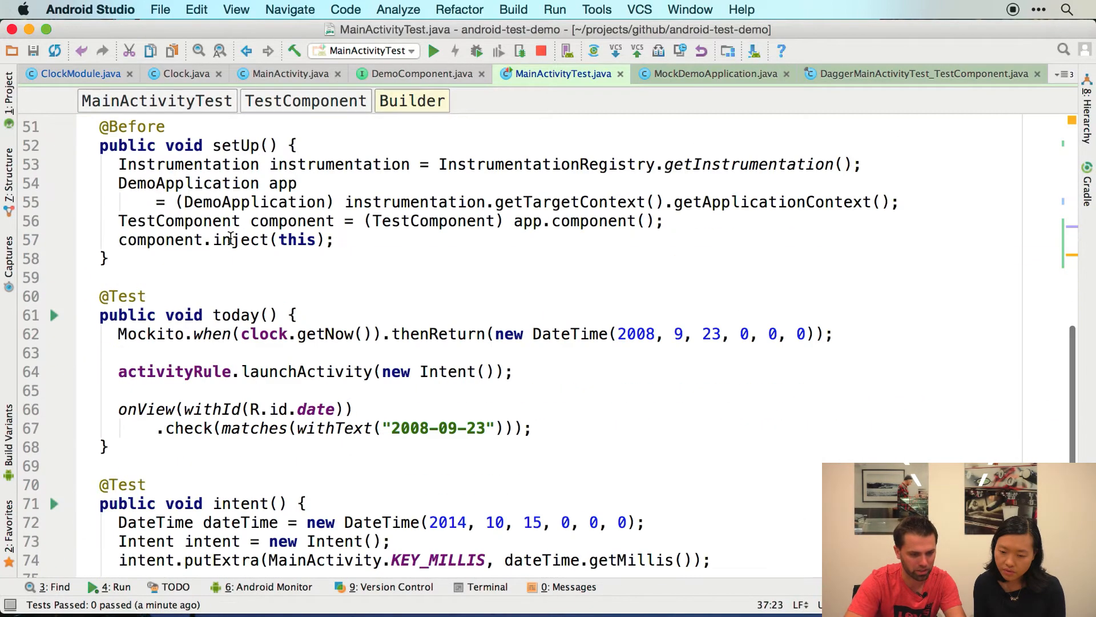
pyautogui.scroll(-7, 231, 238)
pyautogui.scroll(15, 232, 238)
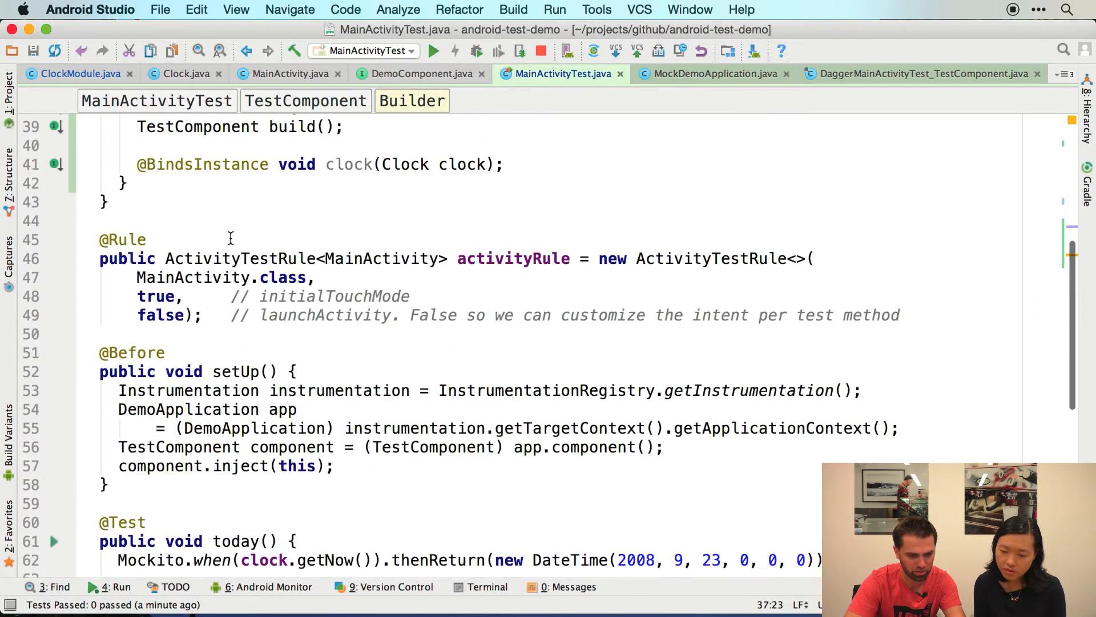
pyautogui.scroll(6, 257, 257)
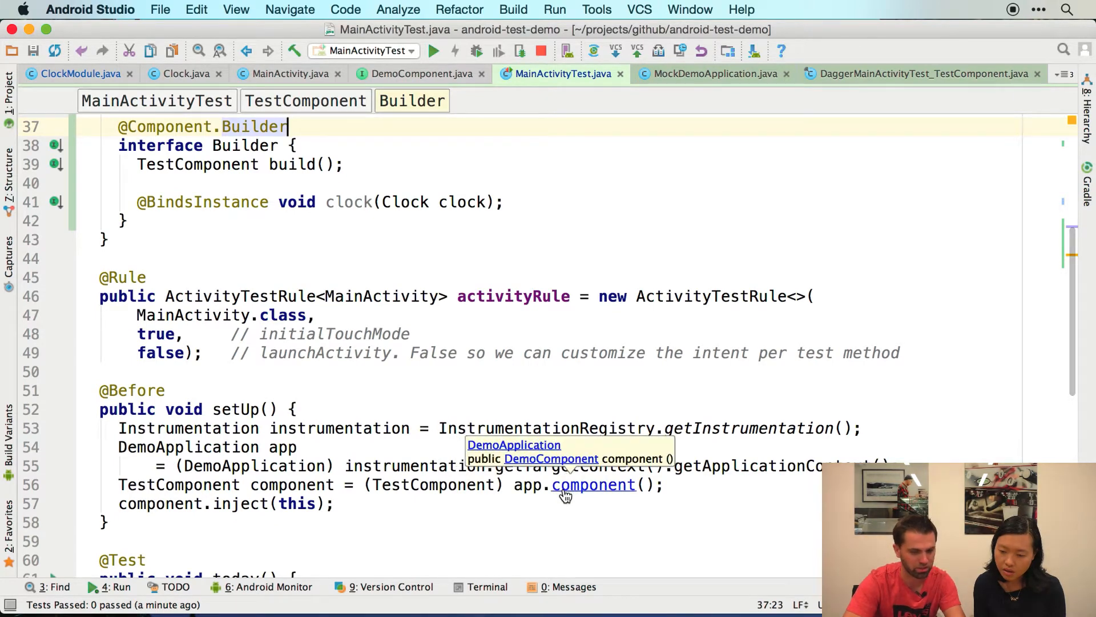
pyautogui.keyDown('super'); pyautogui.click(568, 485); pyautogui.keyUp('super')
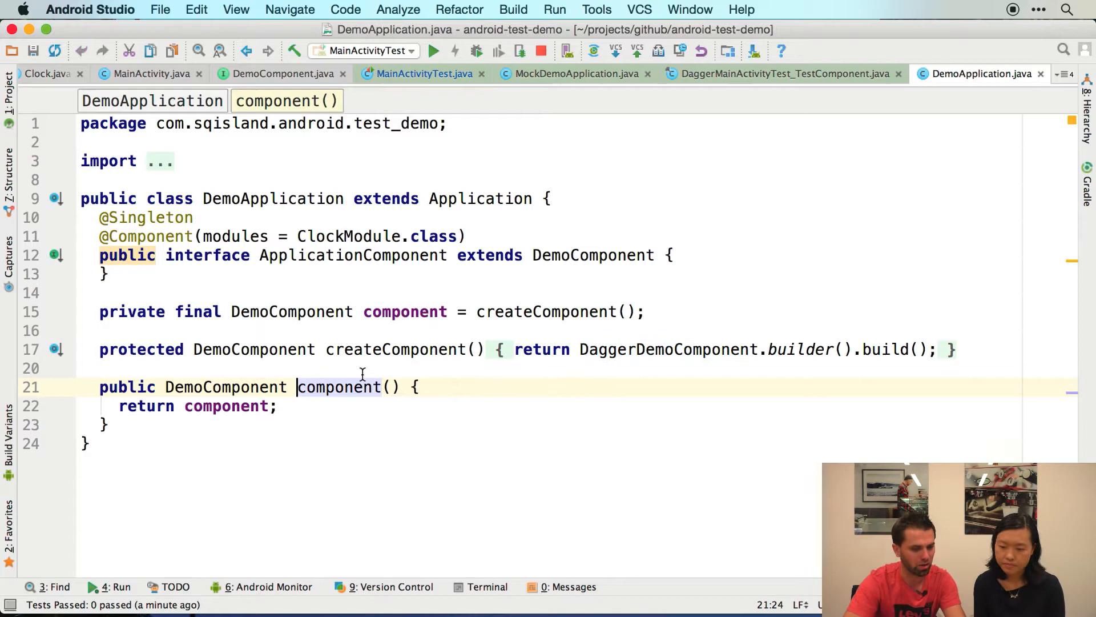
# - Expand createComponent() in DemoApplication and navigate to the MockDemoApplication subclass
pyautogui.click(496, 349)
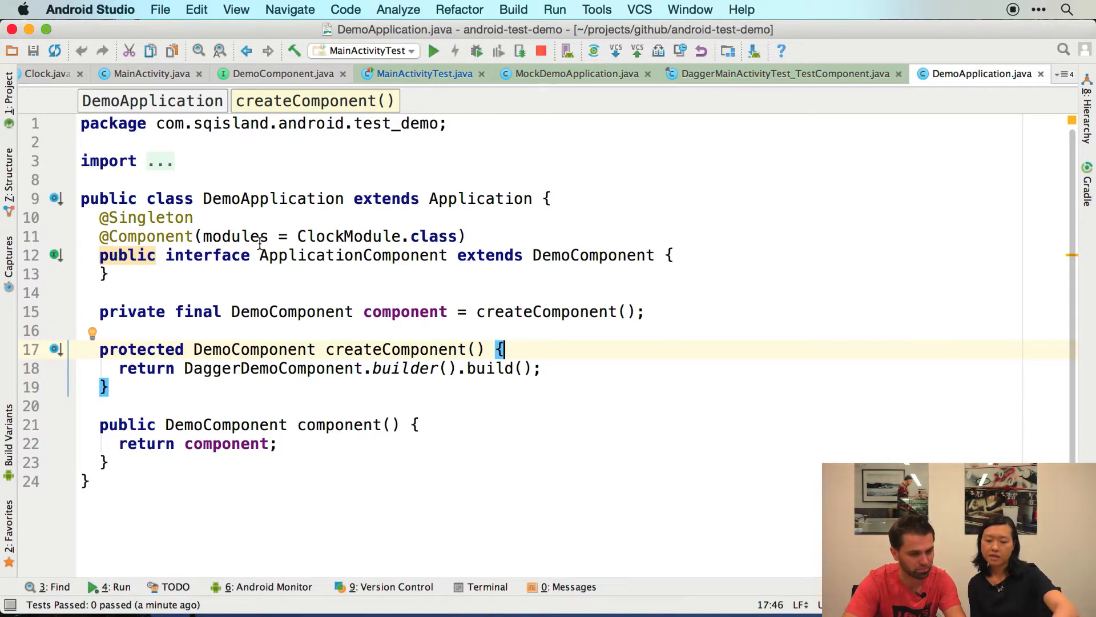
pyautogui.click(169, 274)
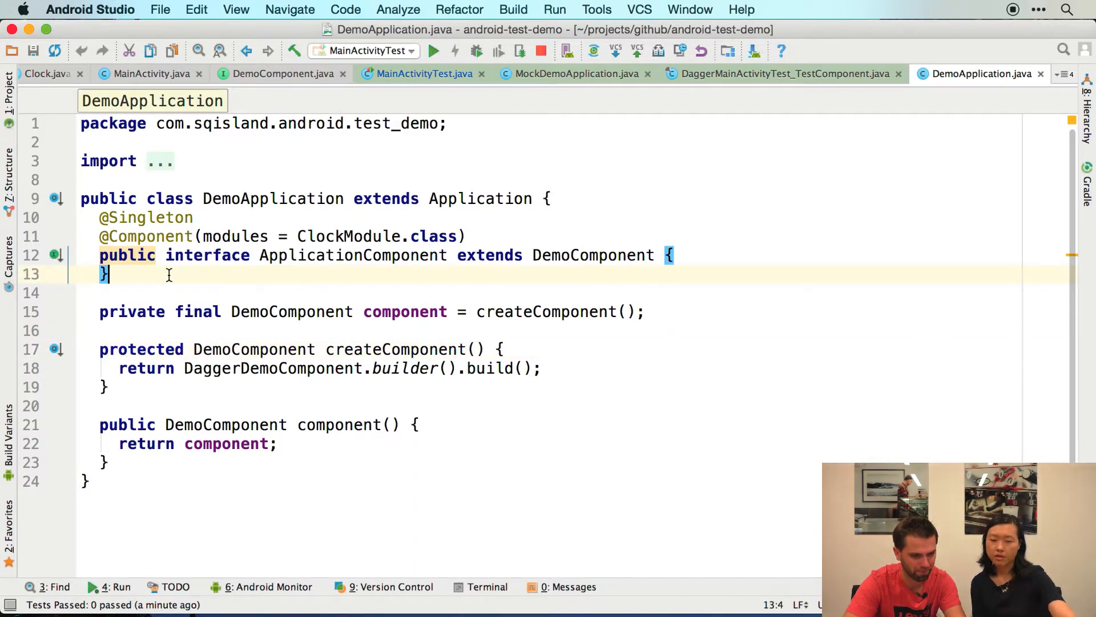
pyautogui.click(55, 199)
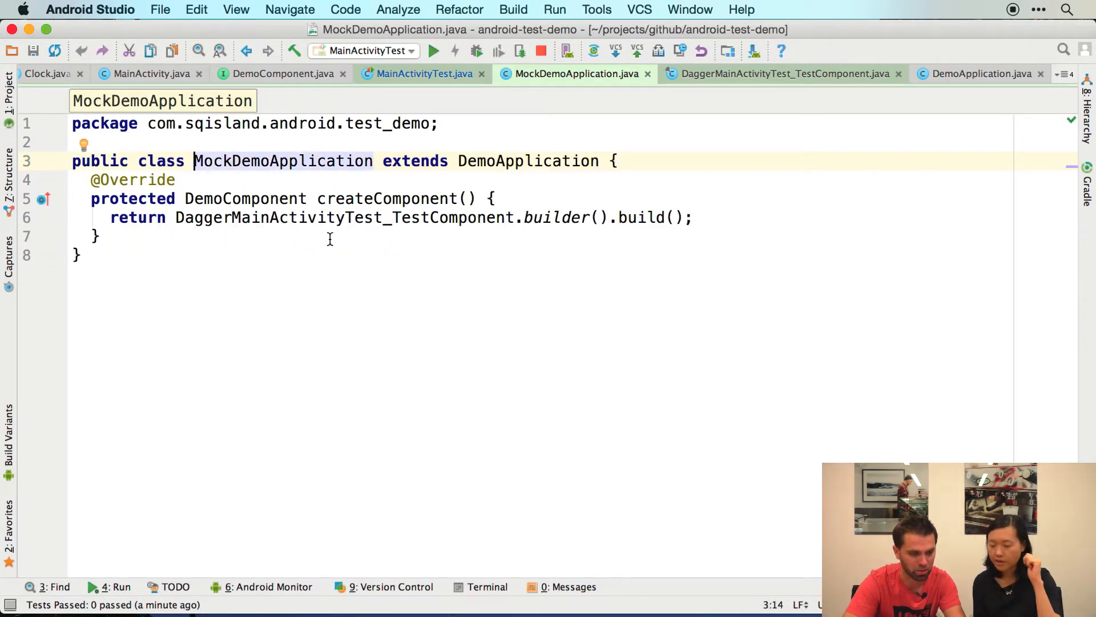
# - Review MockDemoApplication's createComponent() override, then open DemoApplication and select its component field
pyautogui.tripleClick(452, 198)
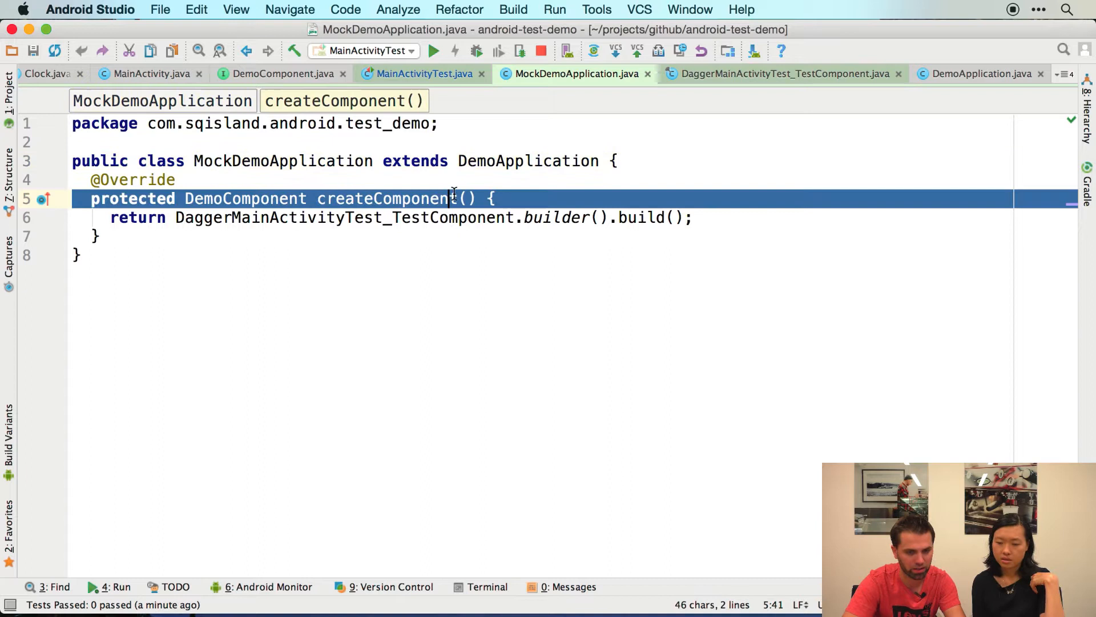
pyautogui.click(470, 200)
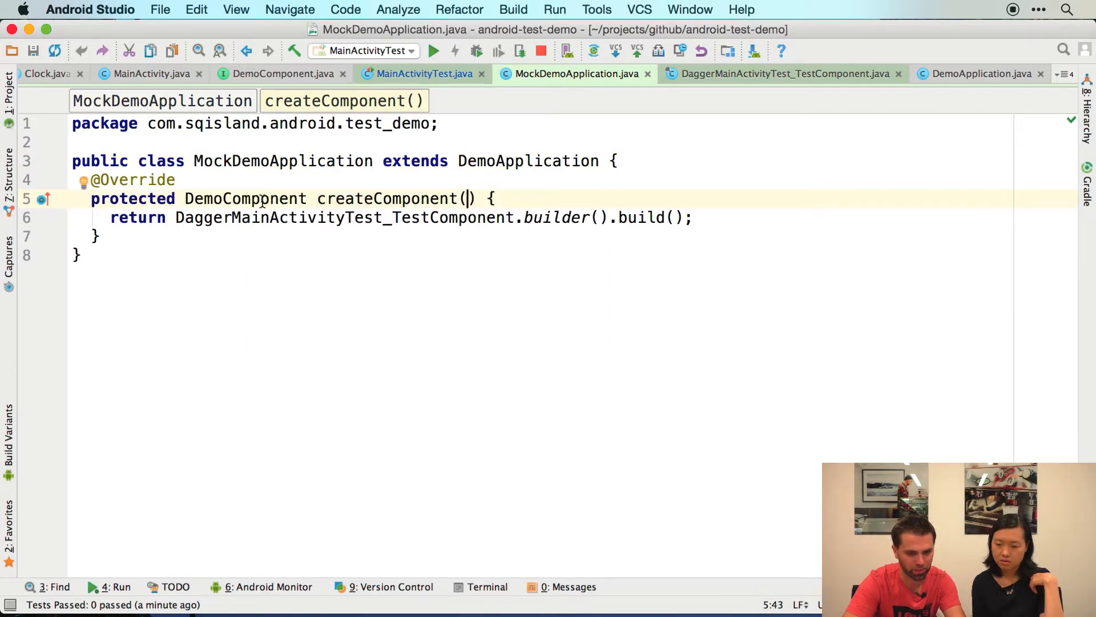
pyautogui.keyDown('super'); pyautogui.click(497, 161); pyautogui.keyUp('super')
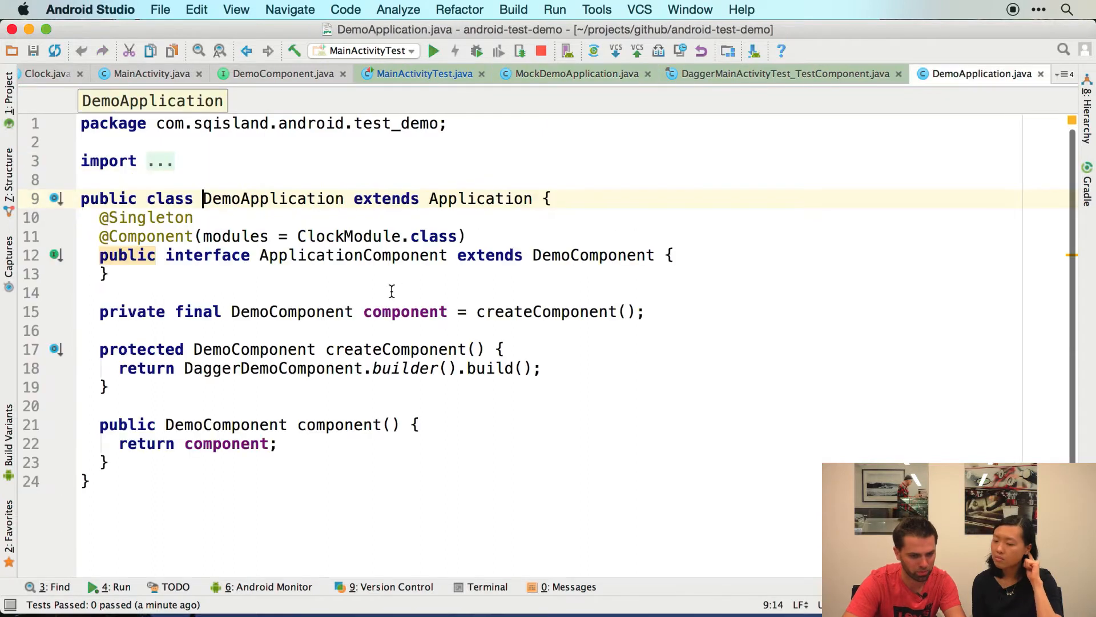
pyautogui.scroll(-1, 392, 291)
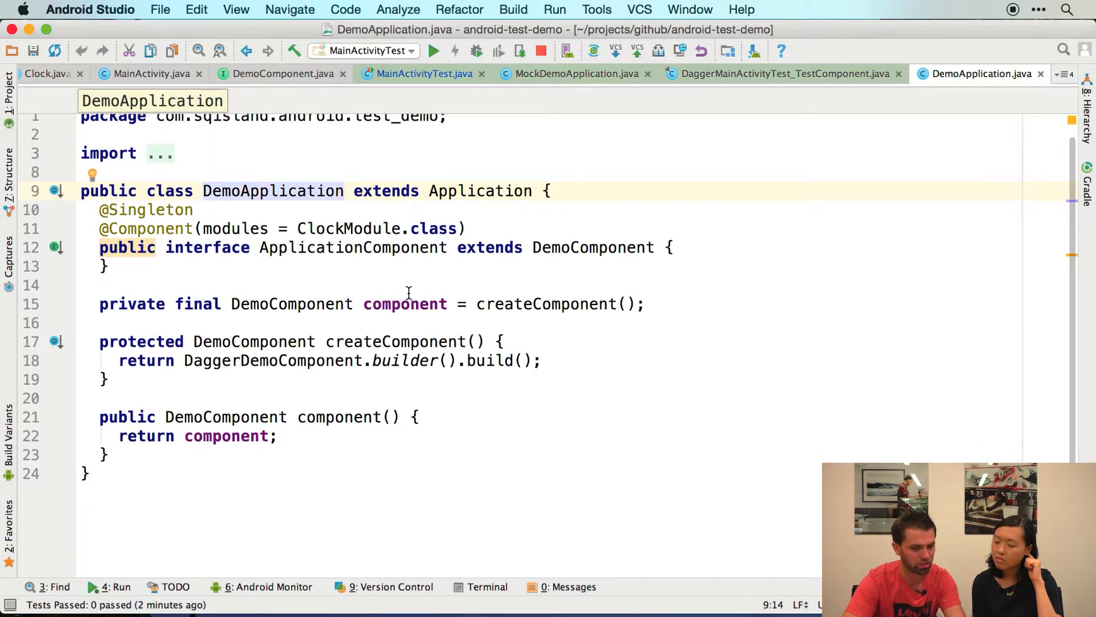
pyautogui.doubleClick(407, 305)
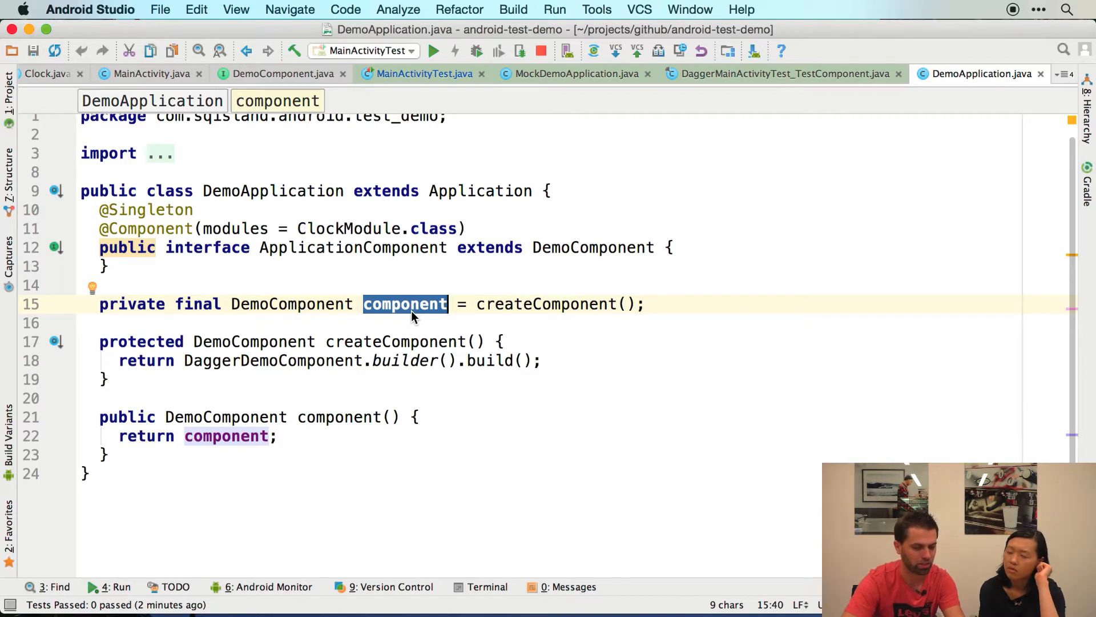
# - Return to MainActivityTest.java via Recent Files and inspect setUp's app and component variables
pyautogui.press('super+e')
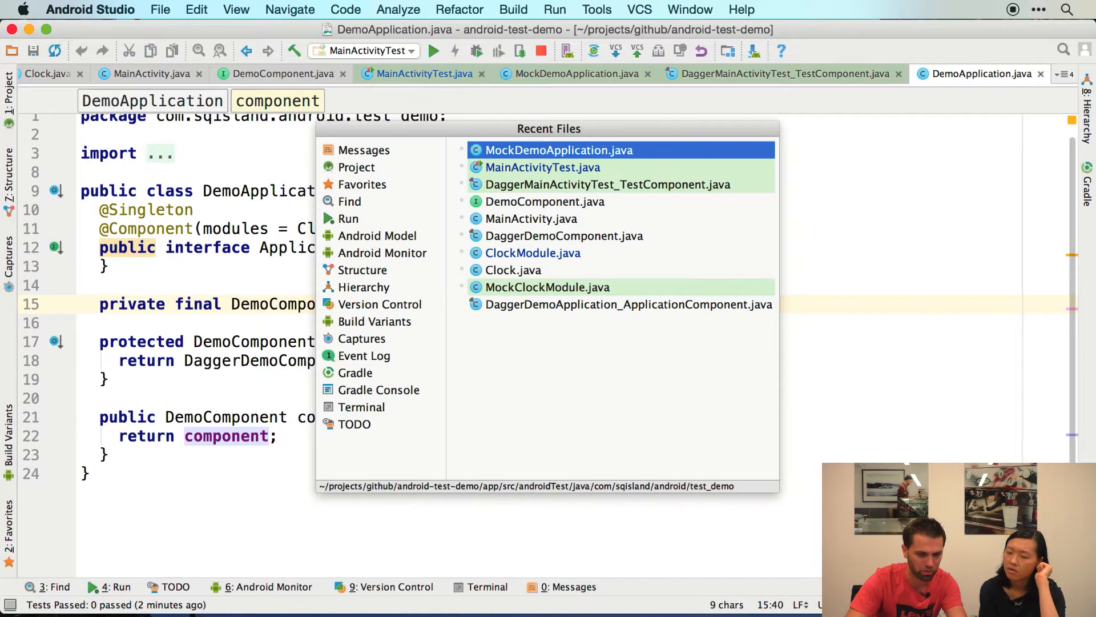
pyautogui.press('Down')
pyautogui.press('Return')
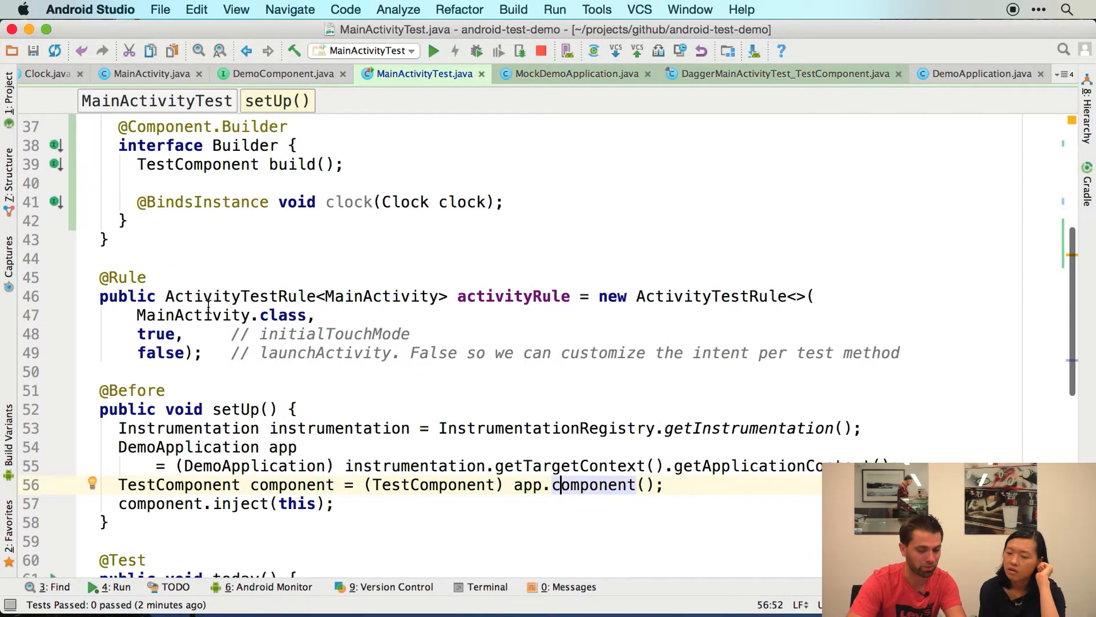
pyautogui.scroll(10, 208, 310)
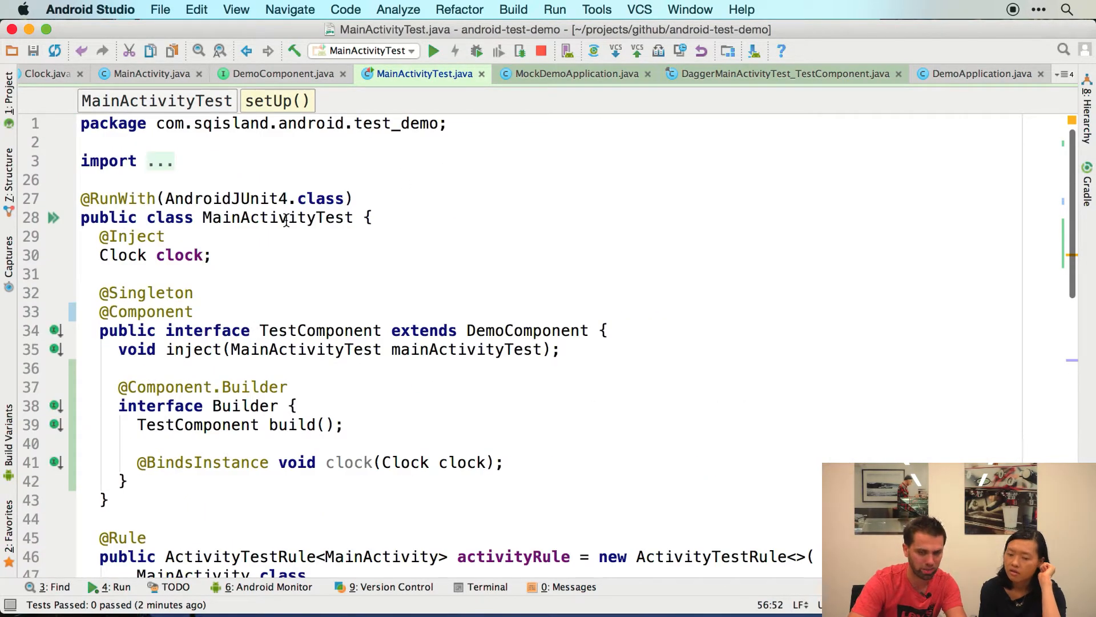
pyautogui.scroll(-5, 276, 333)
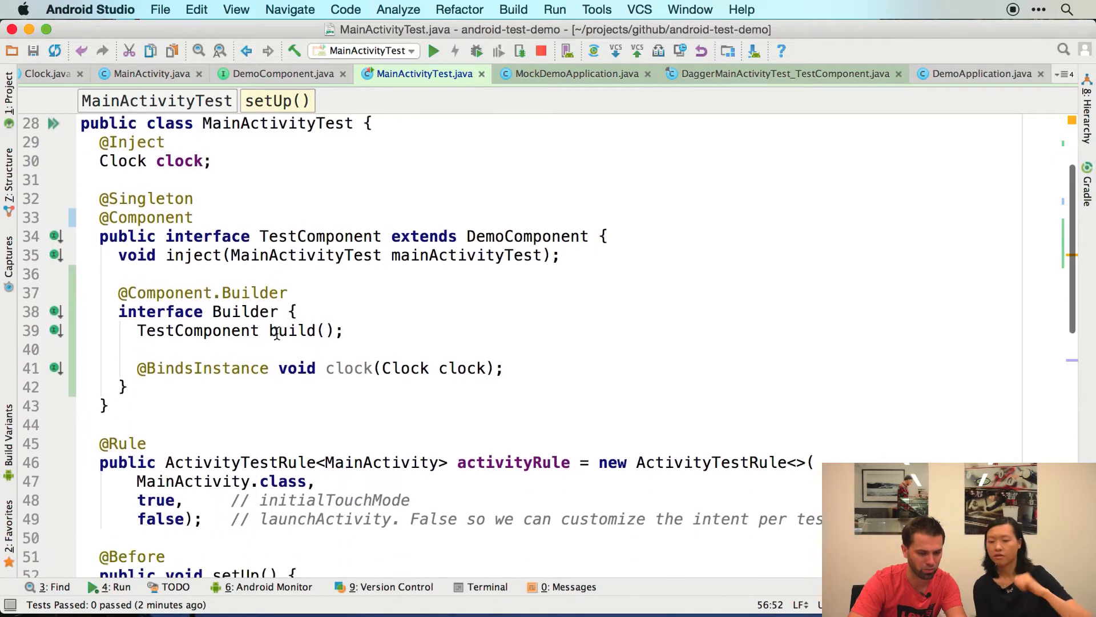
pyautogui.scroll(-5, 276, 332)
pyautogui.click(409, 238)
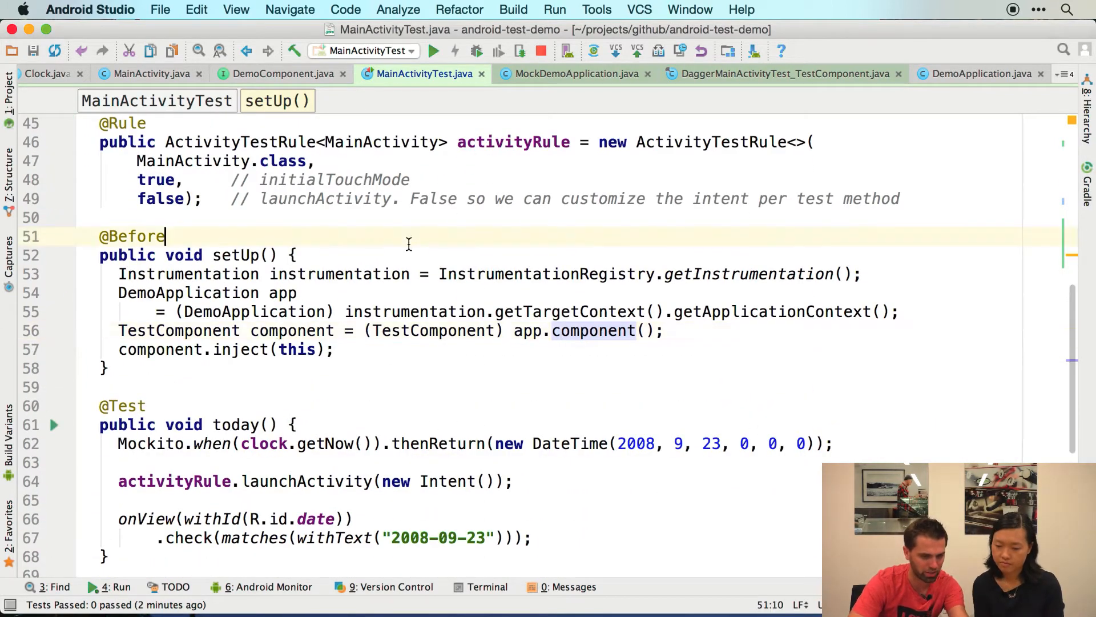
pyautogui.doubleClick(282, 292)
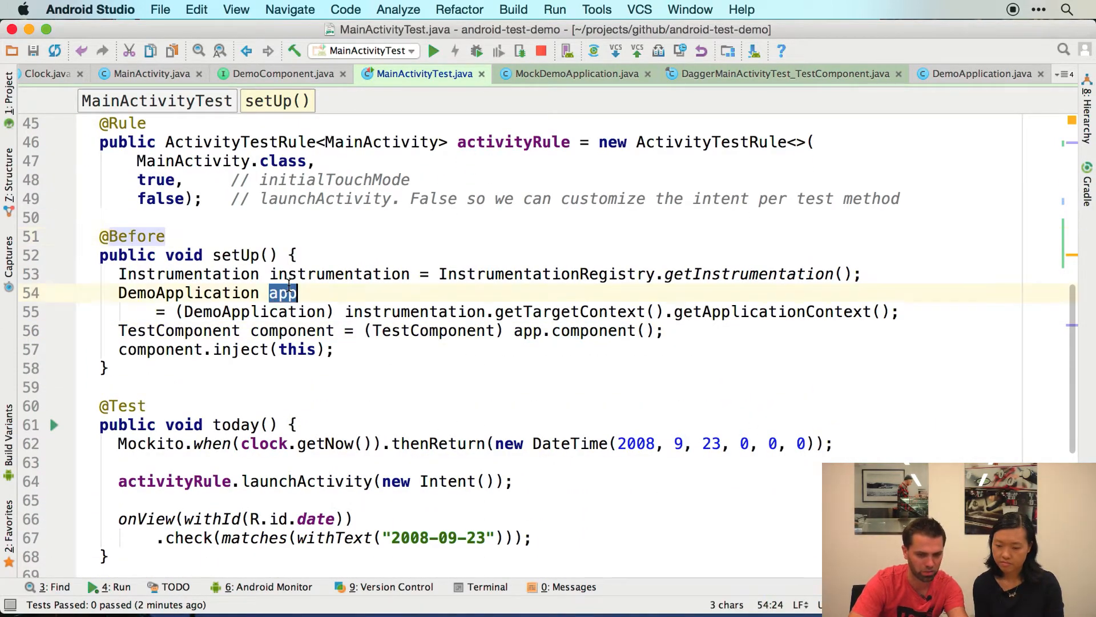
pyautogui.doubleClick(293, 332)
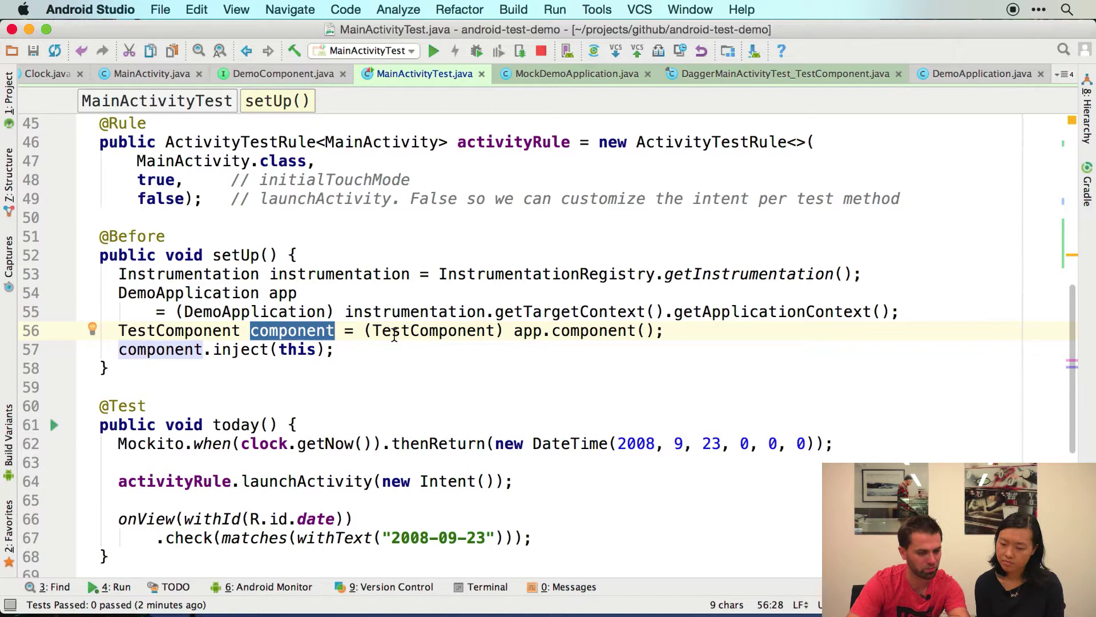
# - Add a line in setUp building DaggerMainActivityTest_TestComponent.builder().clock(mockClock)
pyautogui.click(930, 312)
pyautogui.press('Return')
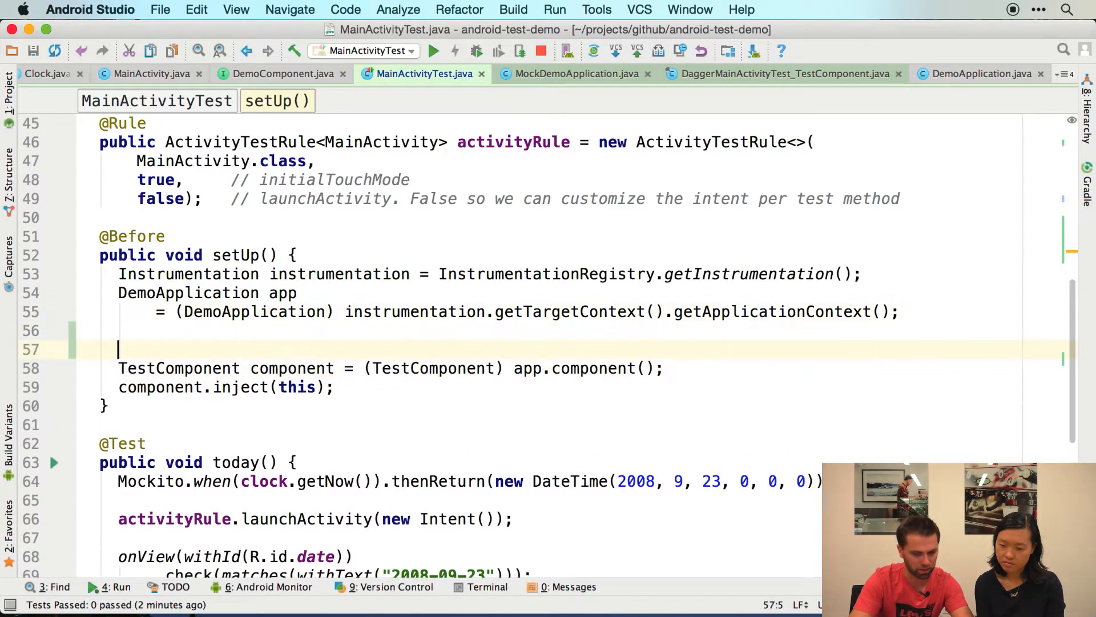
pyautogui.press('Return')
pyautogui.press('Return')
pyautogui.press('Up')
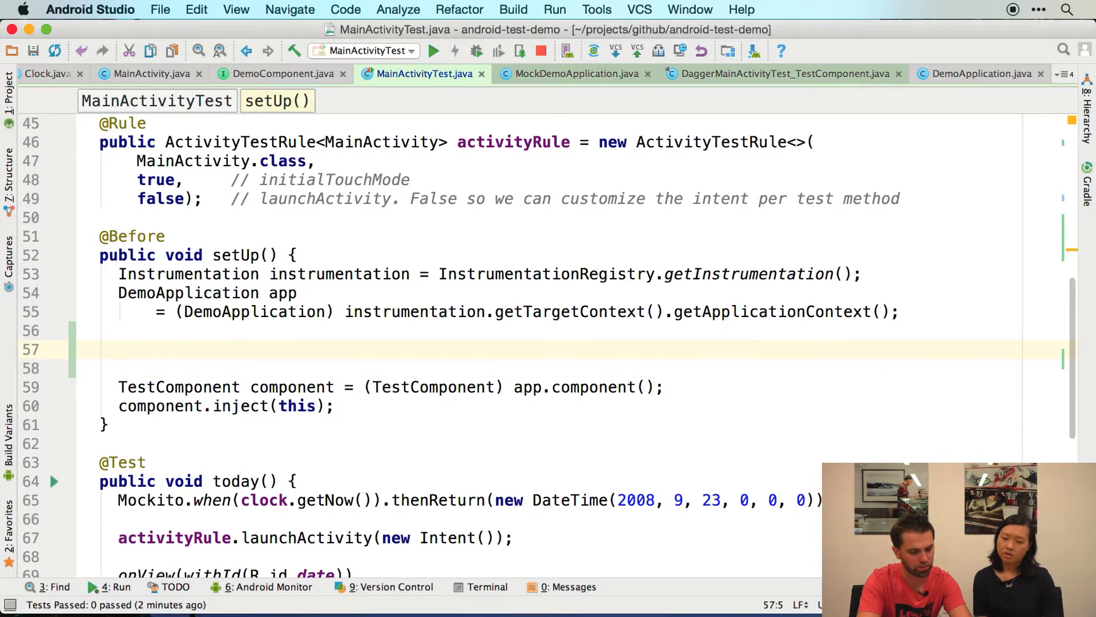
pyautogui.write('DaggerTestC')
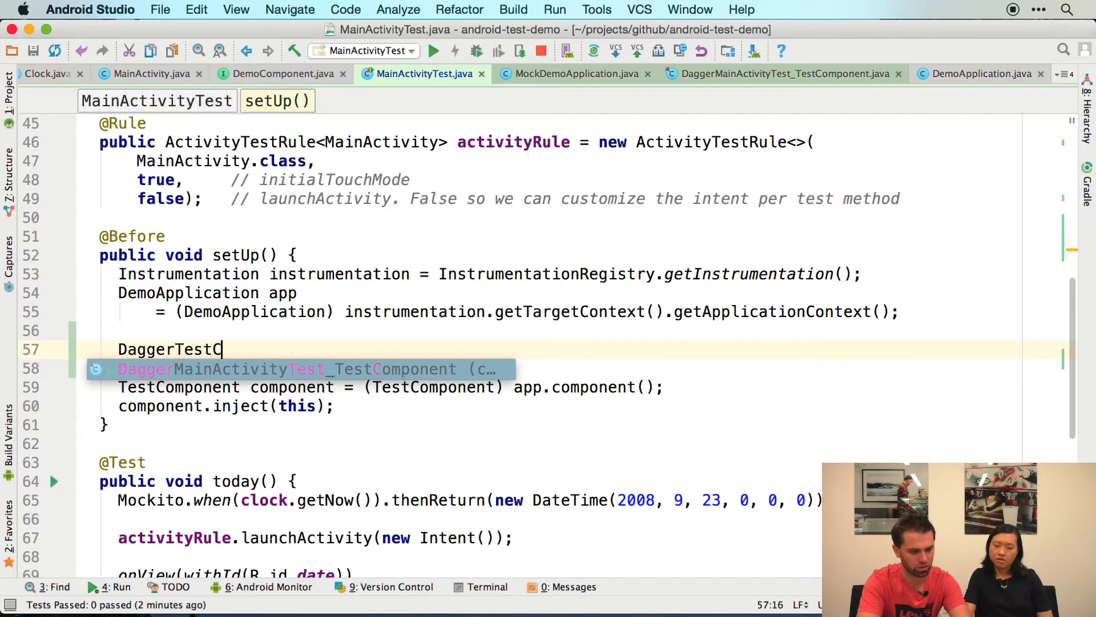
pyautogui.write('ompo')
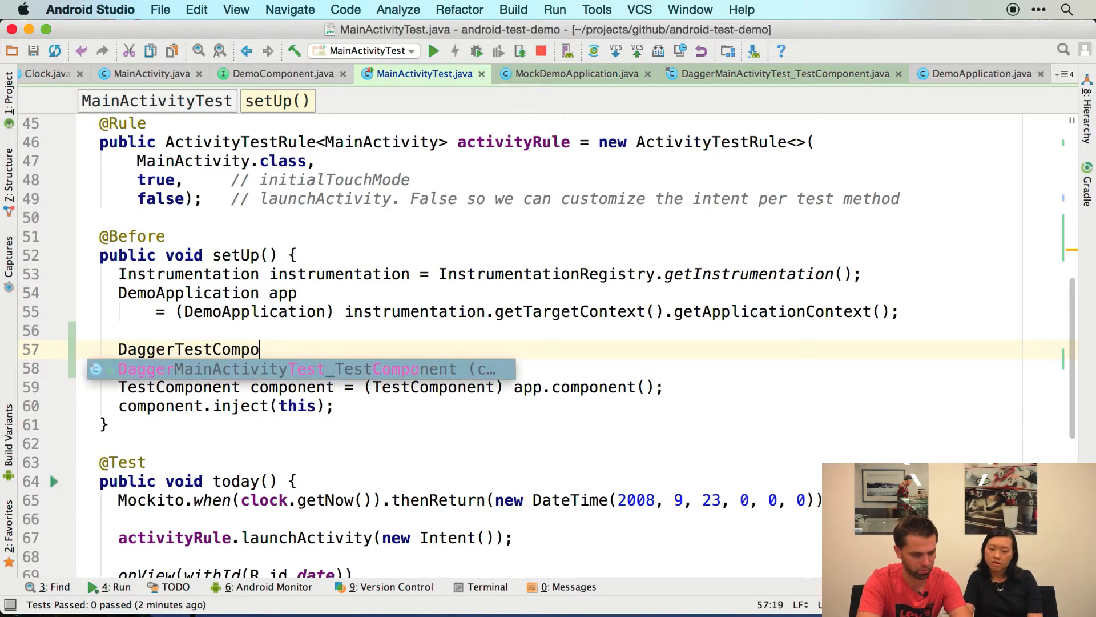
pyautogui.press('Tab')
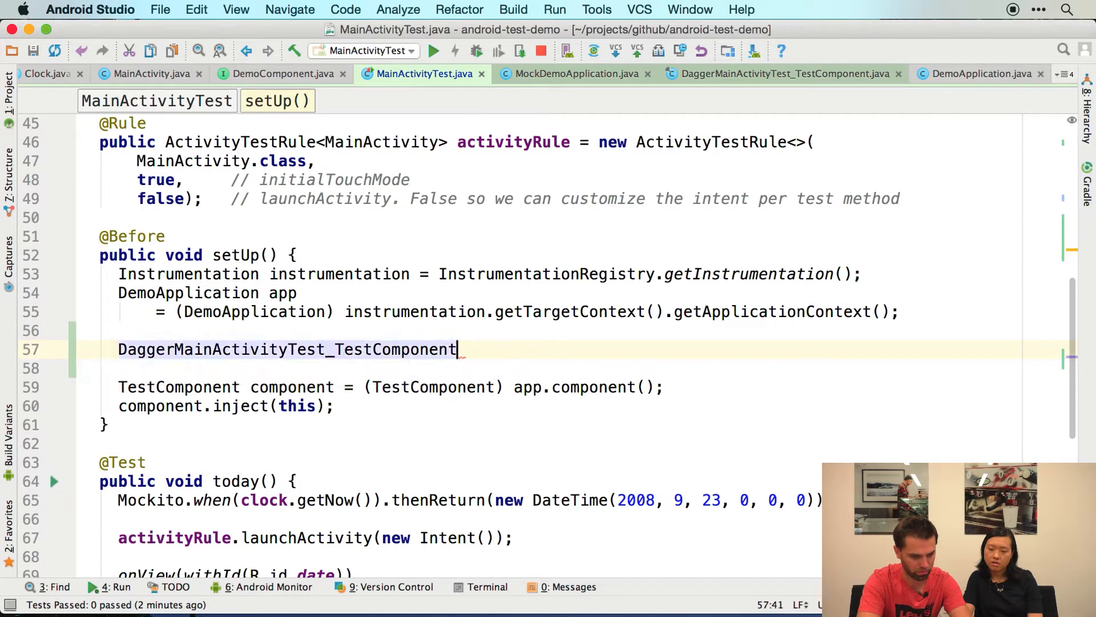
pyautogui.write('.b')
pyautogui.press('Tab')
pyautogui.write('.')
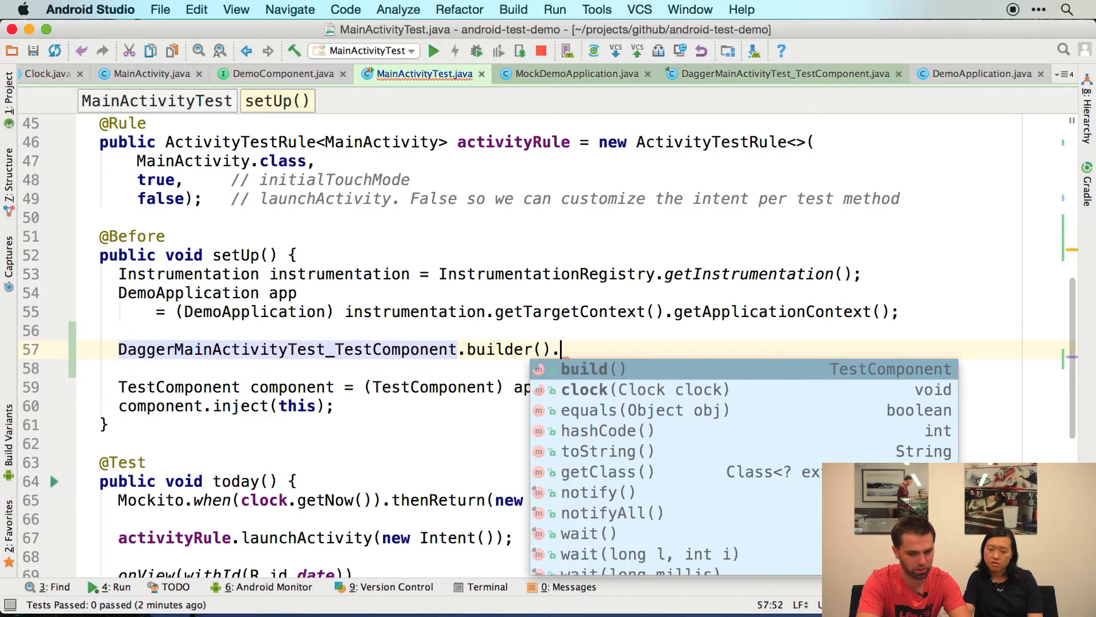
pyautogui.write('clo')
pyautogui.press('Tab')
pyautogui.write(';mock')
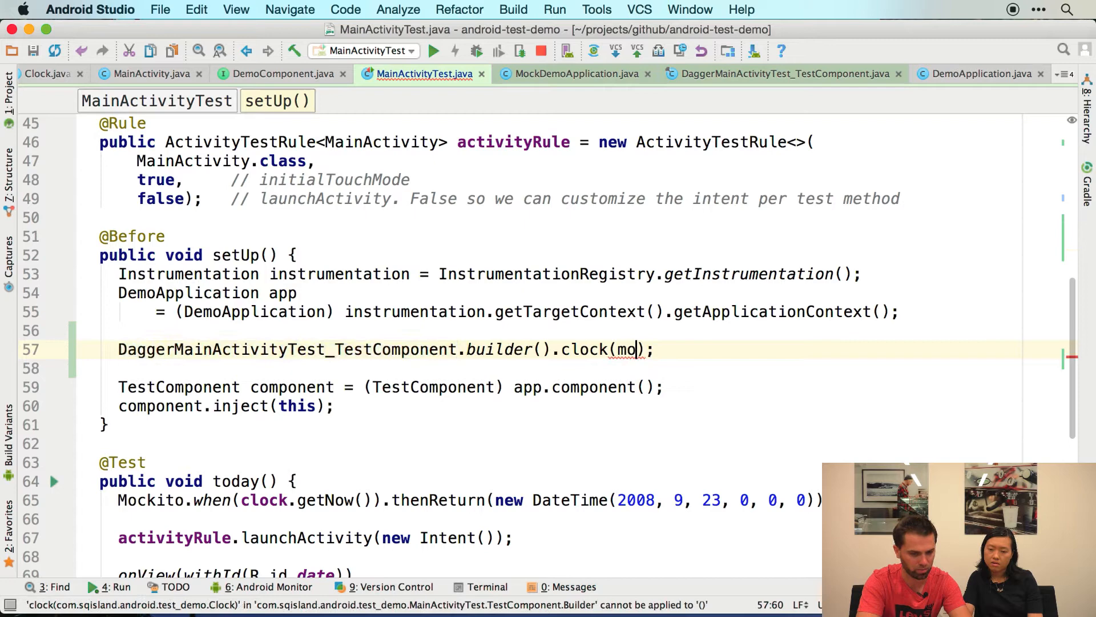
pyautogui.write('ckClock')
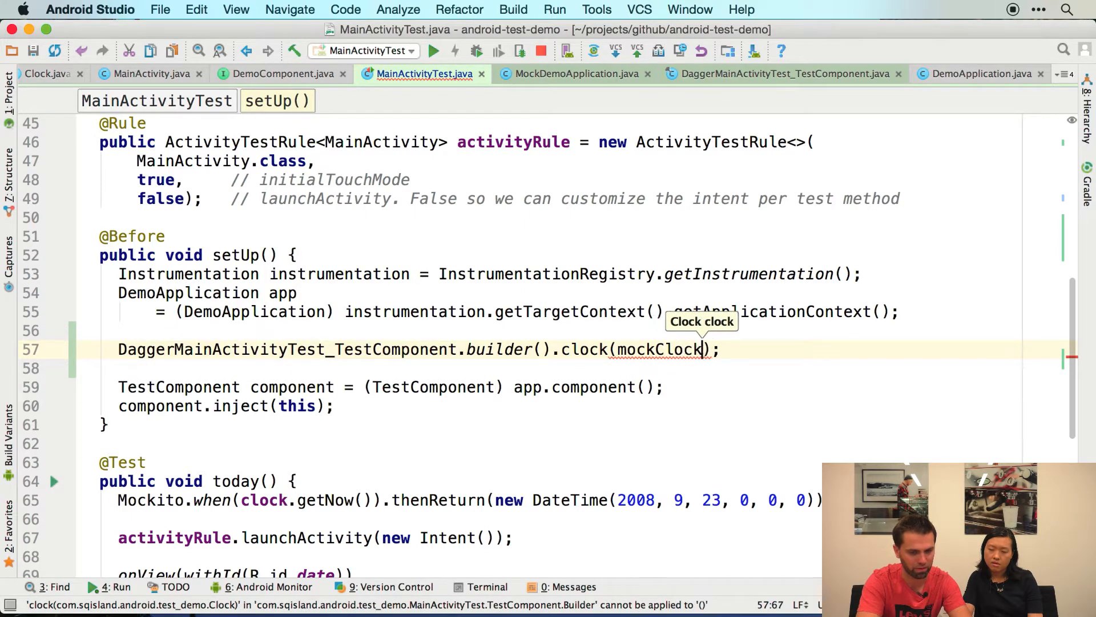
pyautogui.write(').build()')
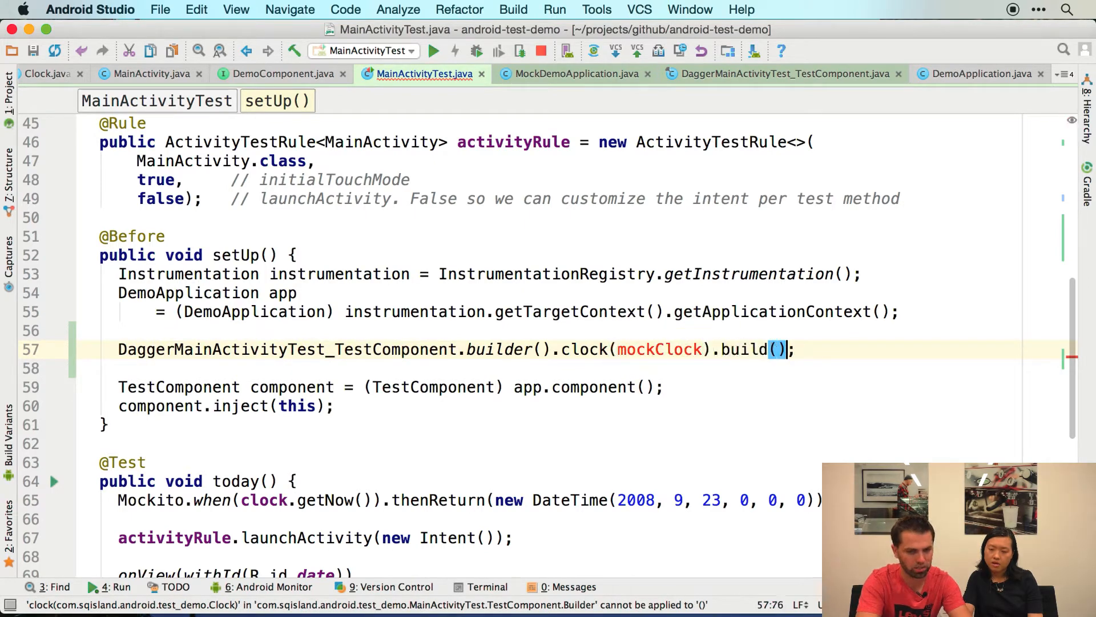
# - Run Extract Variable (Cmd+Alt+V) on the full builder chain expression
pyautogui.press('super+alt+v')
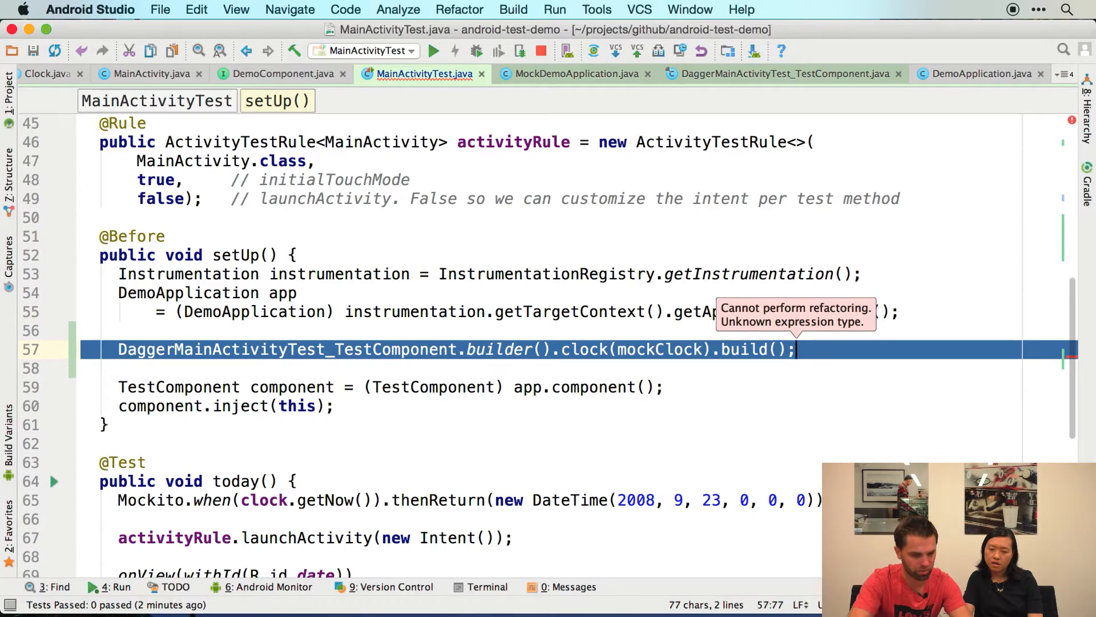
pyautogui.click(297, 293)
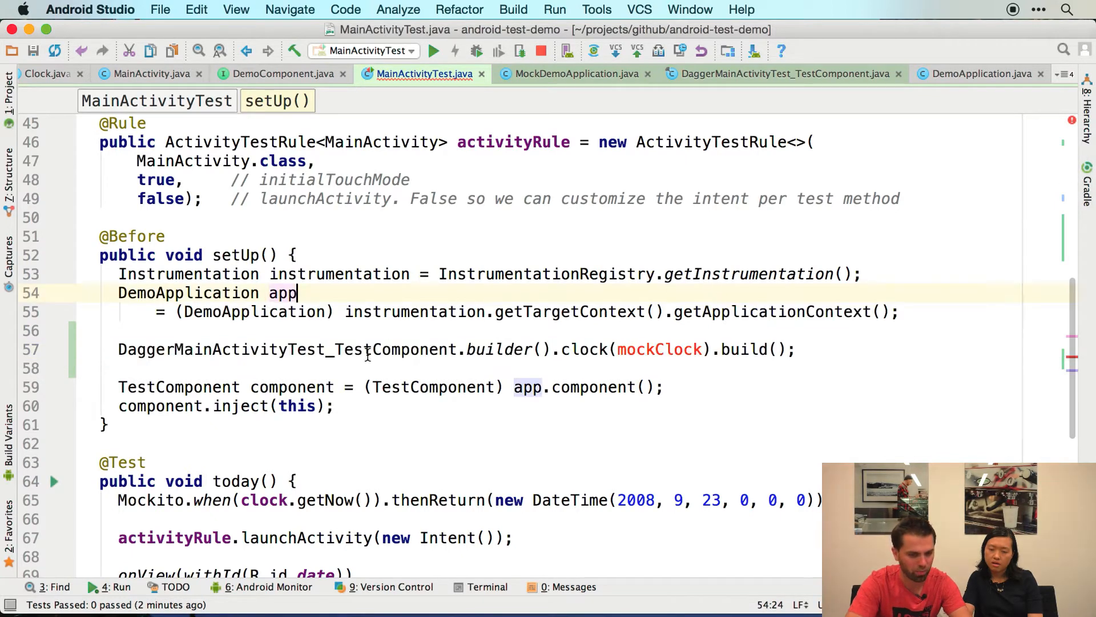
pyautogui.click(477, 349)
pyautogui.press('super+alt+v')
pyautogui.press('Down')
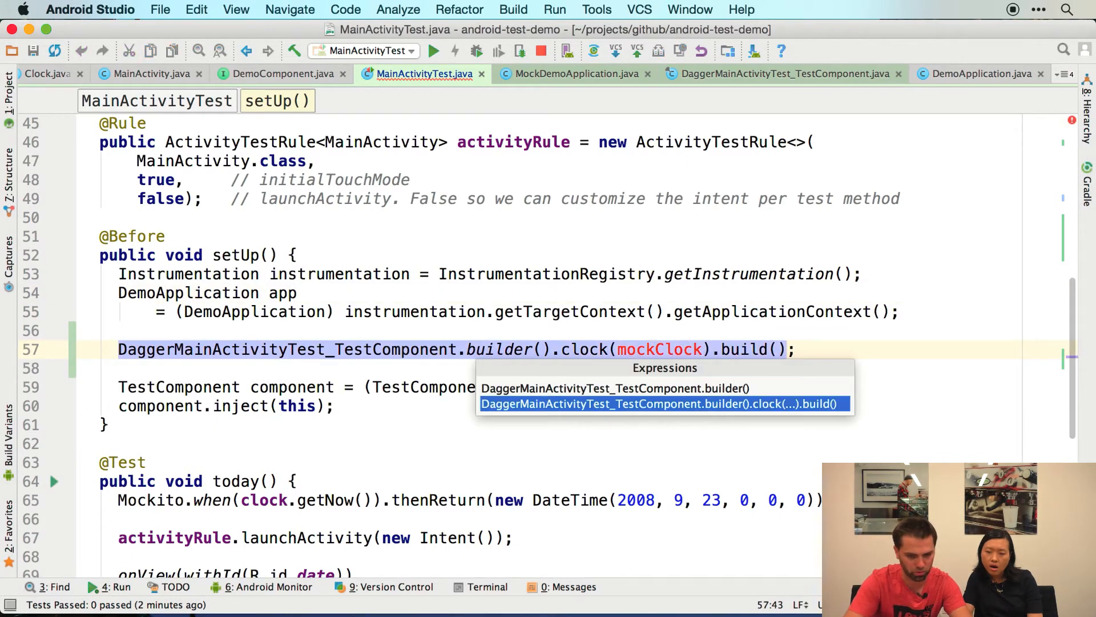
pyautogui.press('Return')
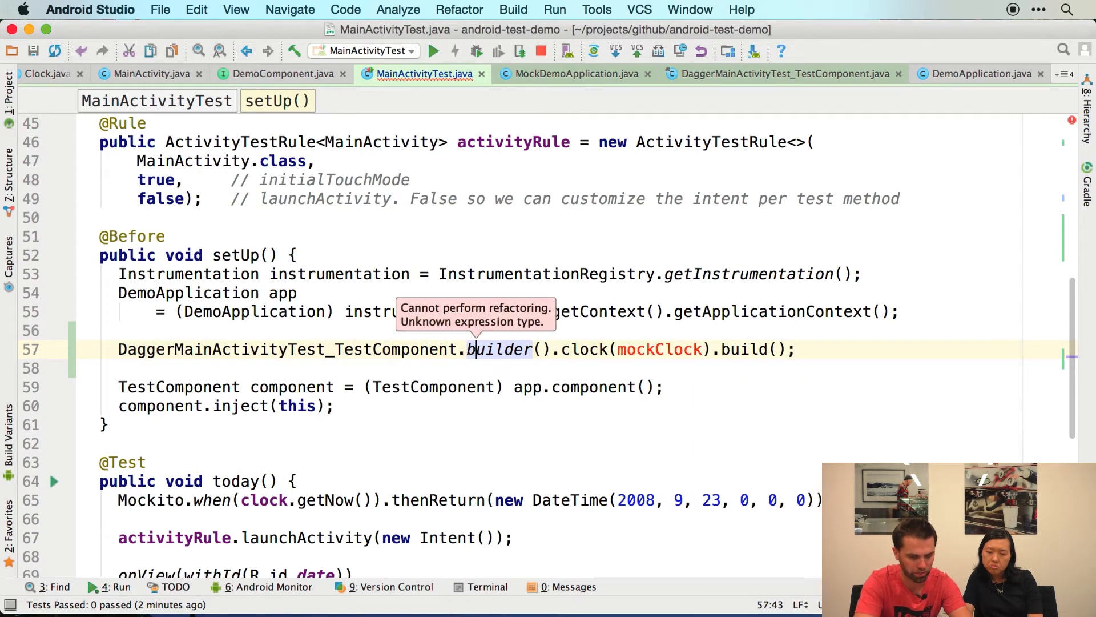
# - Extract mockClock into a local variable Clock clock used by the builder
pyautogui.click(656, 350)
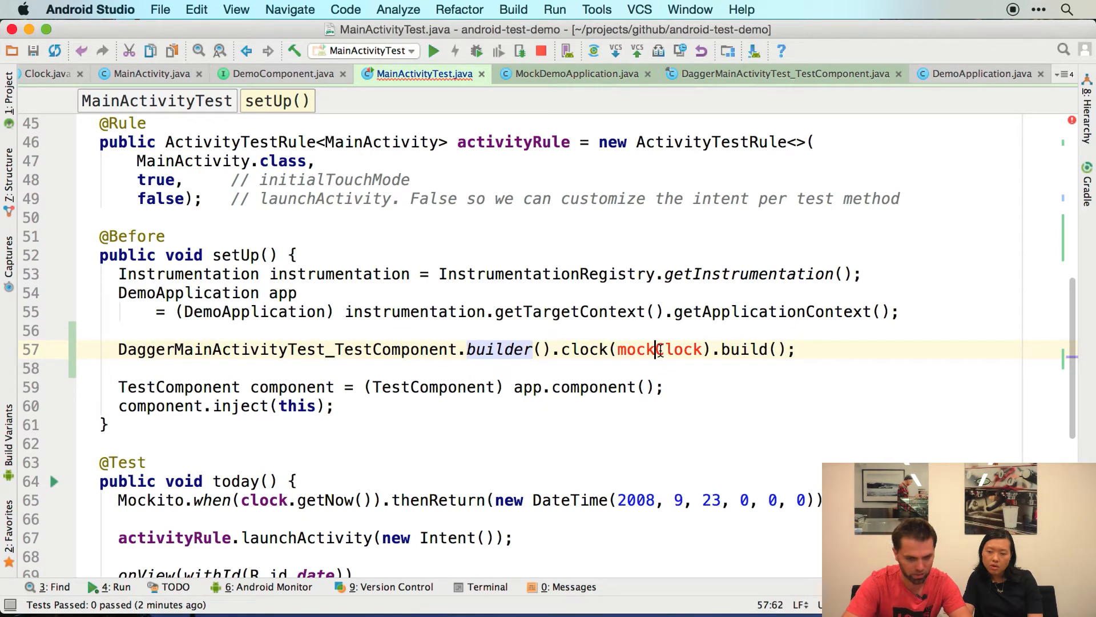
pyautogui.press('super+alt+v')
pyautogui.press('Return')
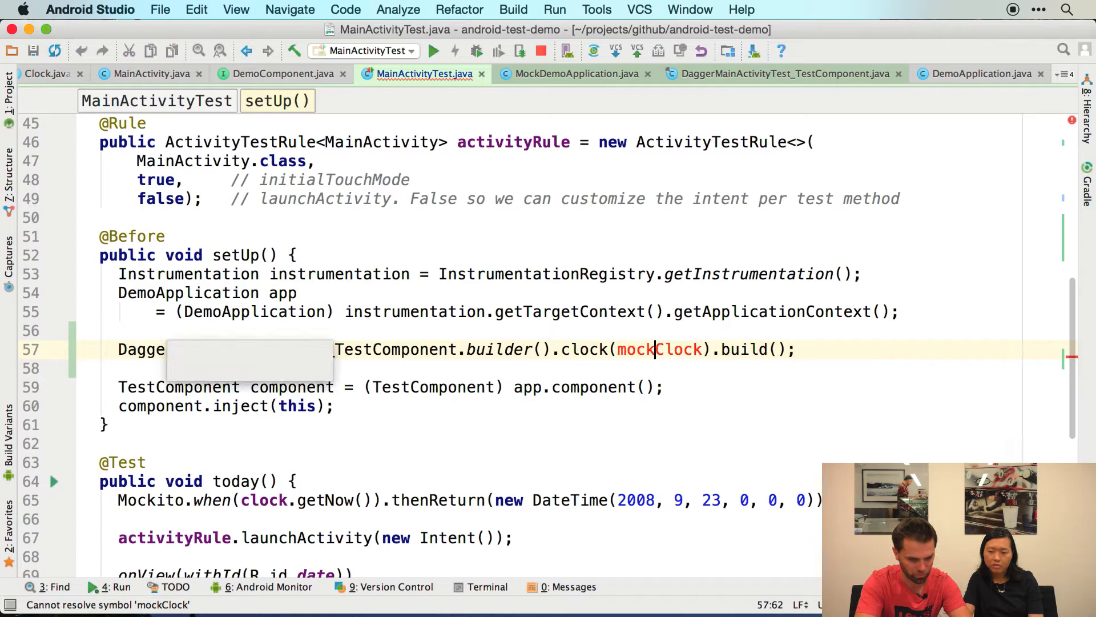
pyautogui.press('Return')
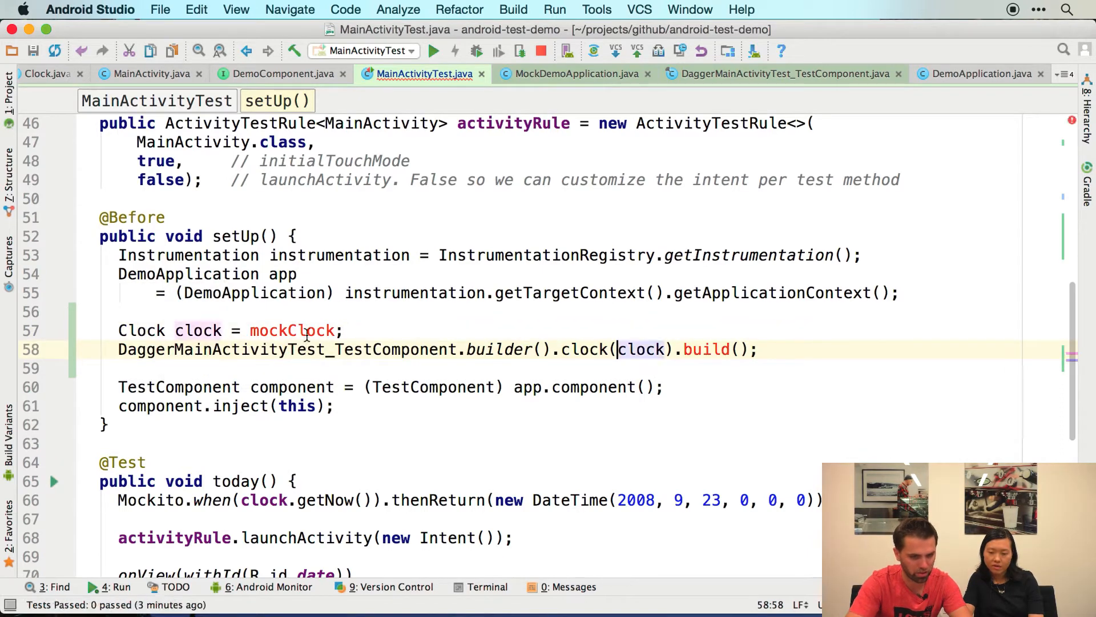
pyautogui.doubleClick(293, 331)
pyautogui.write('Mockito')
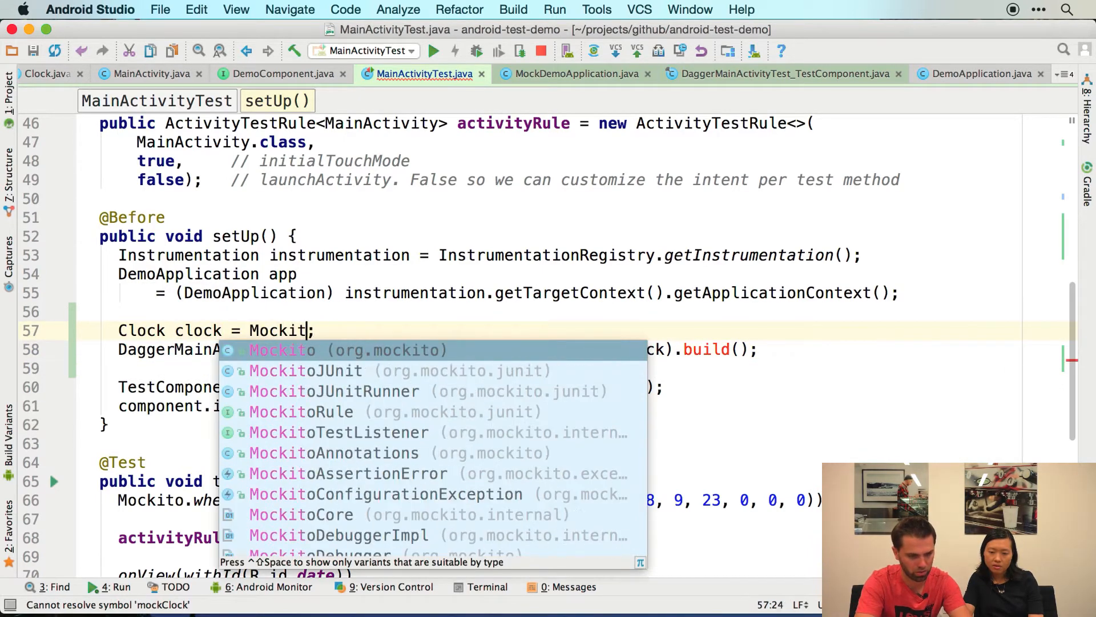
pyautogui.write('.mock(')
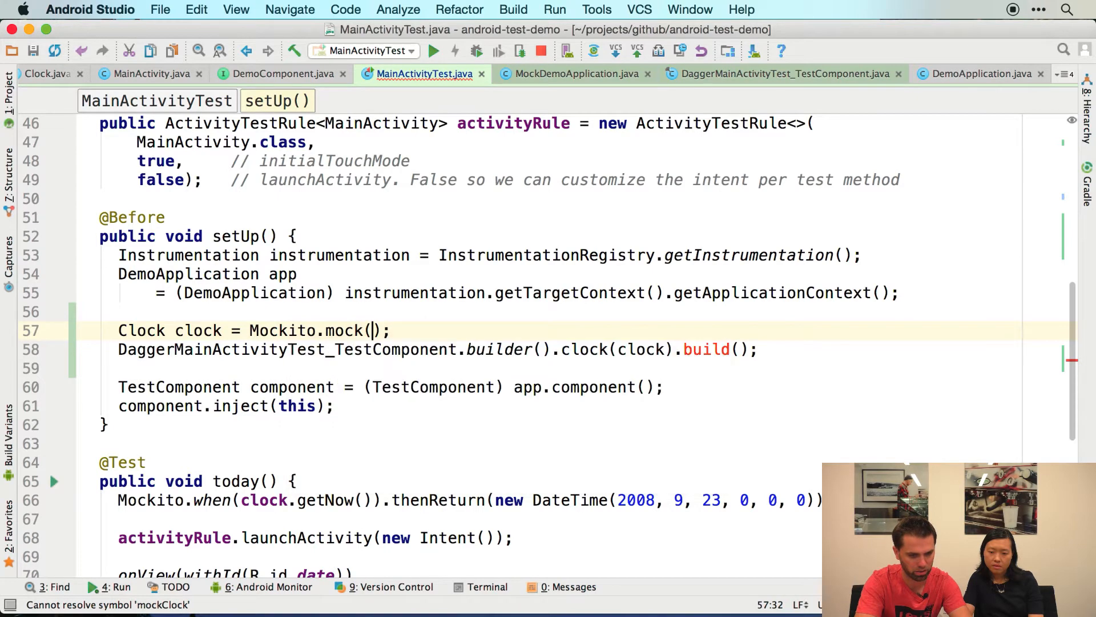
pyautogui.write('Clock.class')
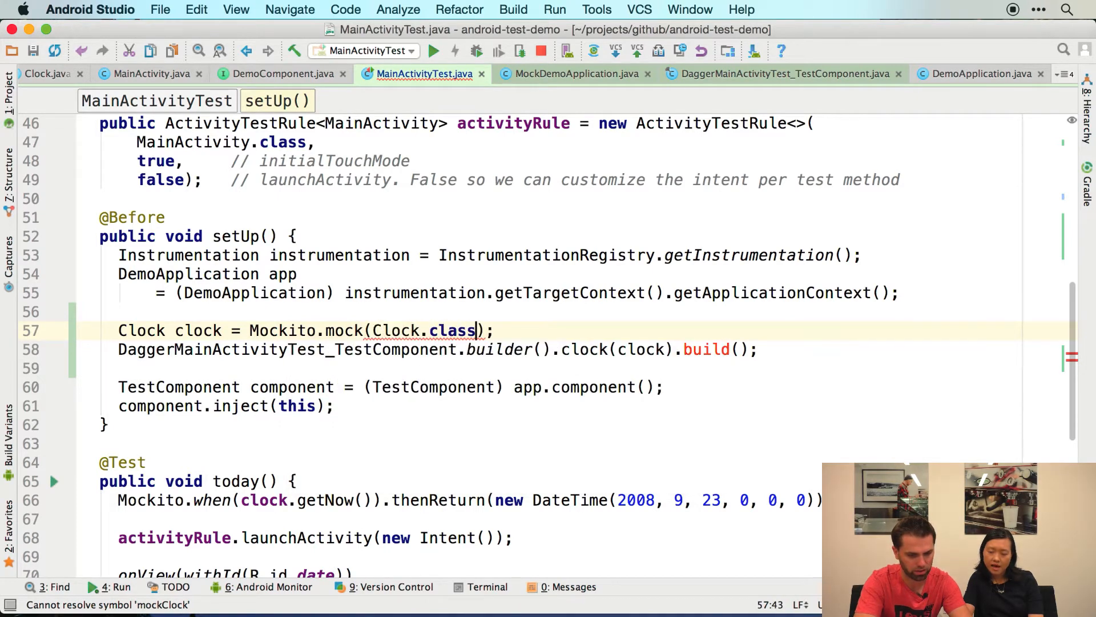
pyautogui.click(453, 351)
pyautogui.press('alt+super+v')
pyautogui.press('Down')
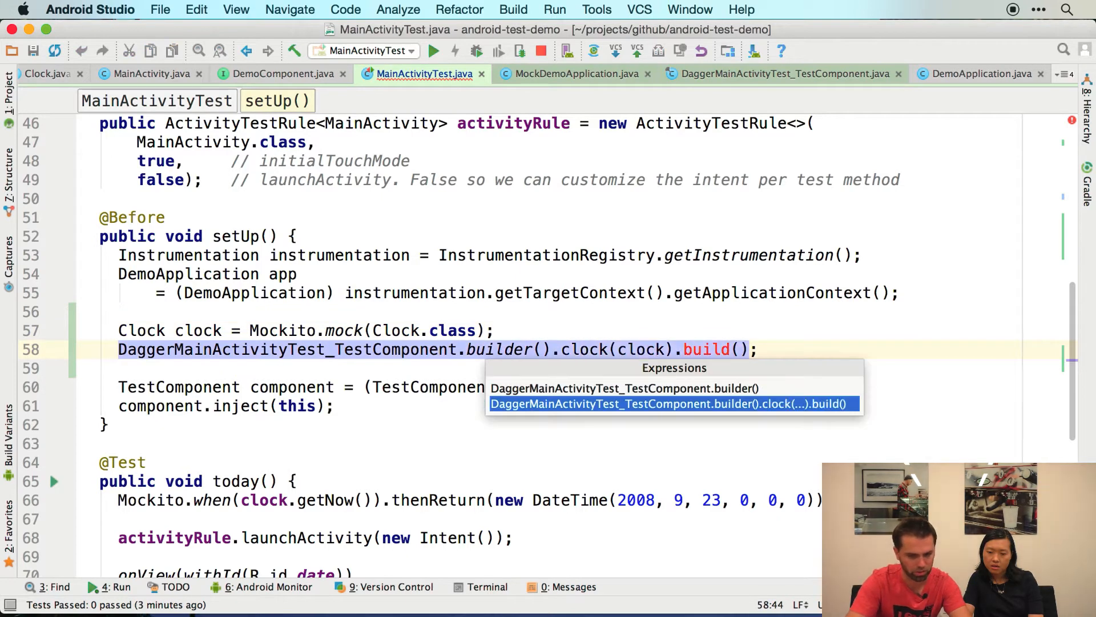
pyautogui.press('Return')
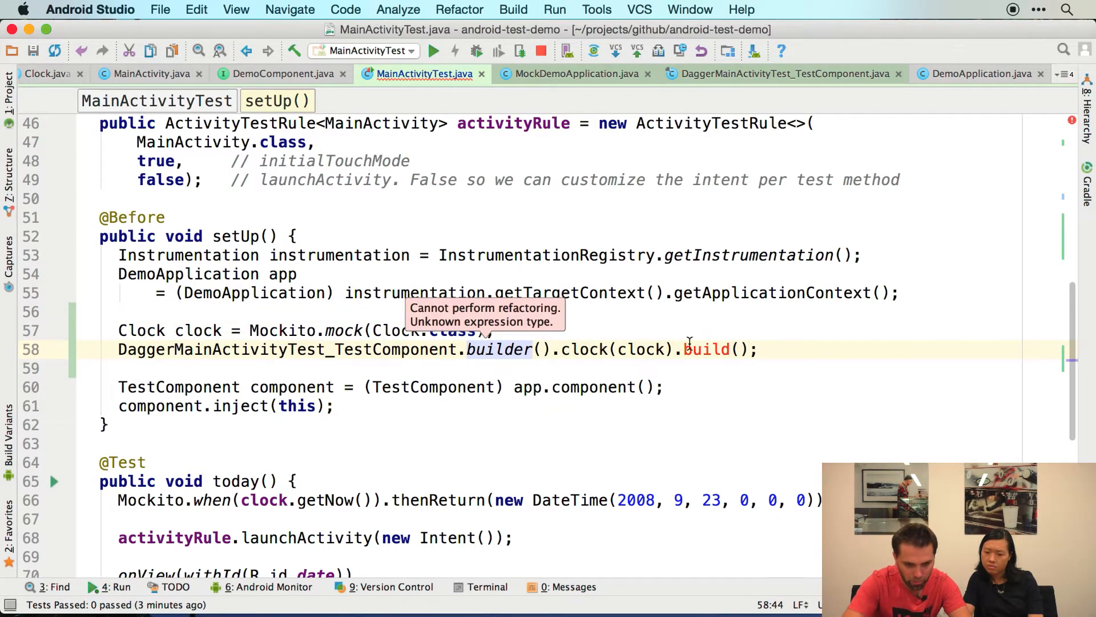
pyautogui.moveTo(685, 348); pyautogui.dragTo(761, 348)
pyautogui.scroll(5, 796, 346)
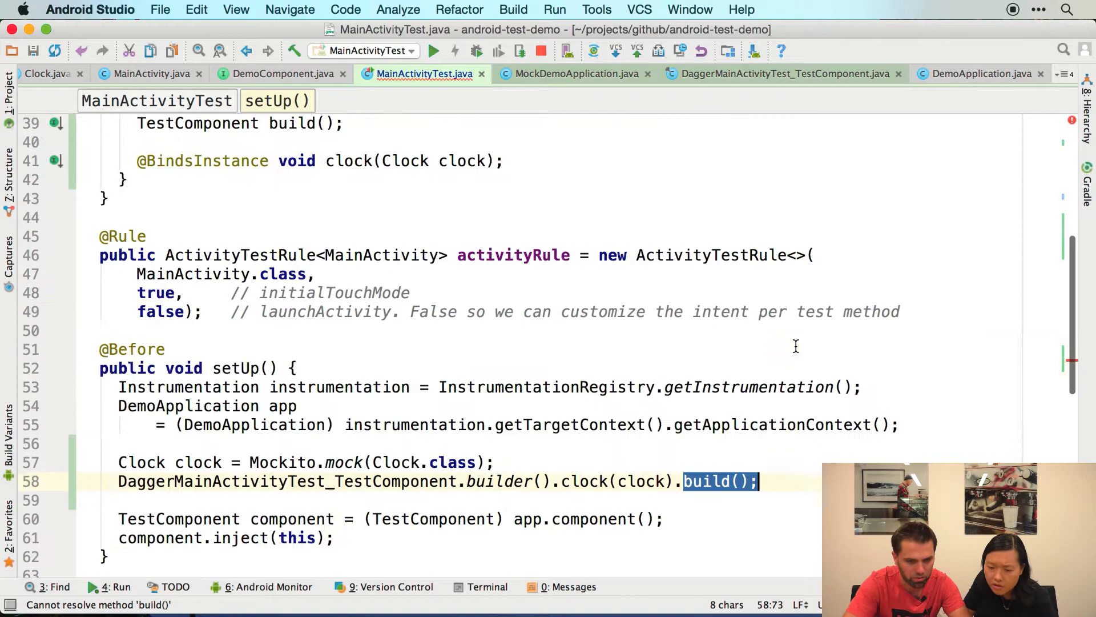
pyautogui.scroll(5, 796, 347)
pyautogui.scroll(-12, 796, 346)
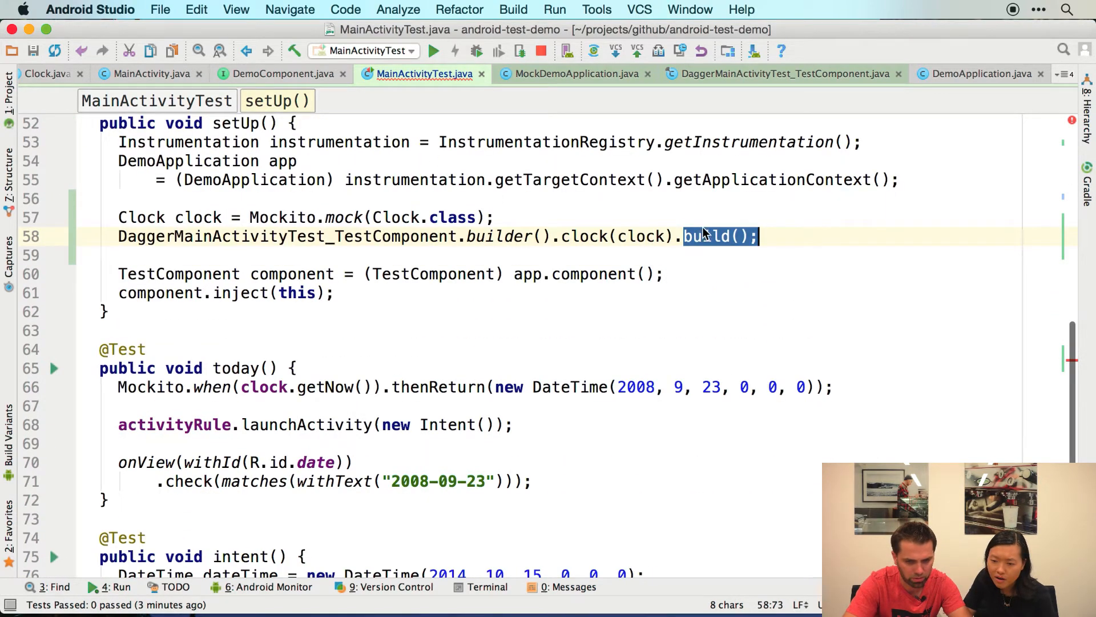
pyautogui.click(676, 236)
# - In TestComponent.Builder, change clock(Clock)'s return type from void to TestComponent
pyautogui.keyDown('super'); pyautogui.click(584, 236); pyautogui.keyUp('super')
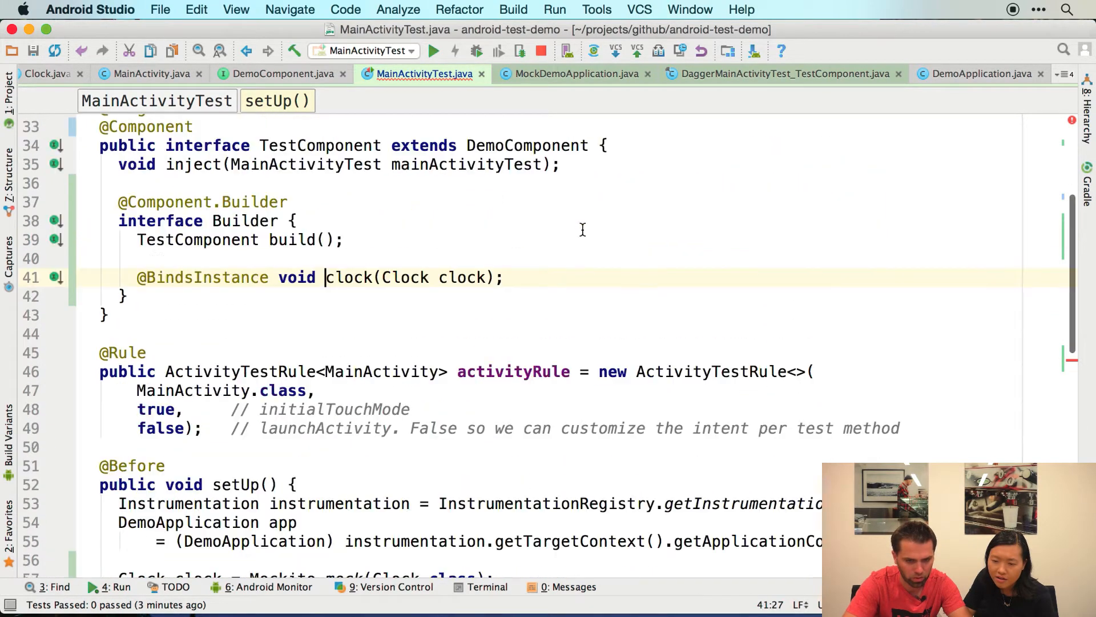
pyautogui.doubleClick(223, 239)
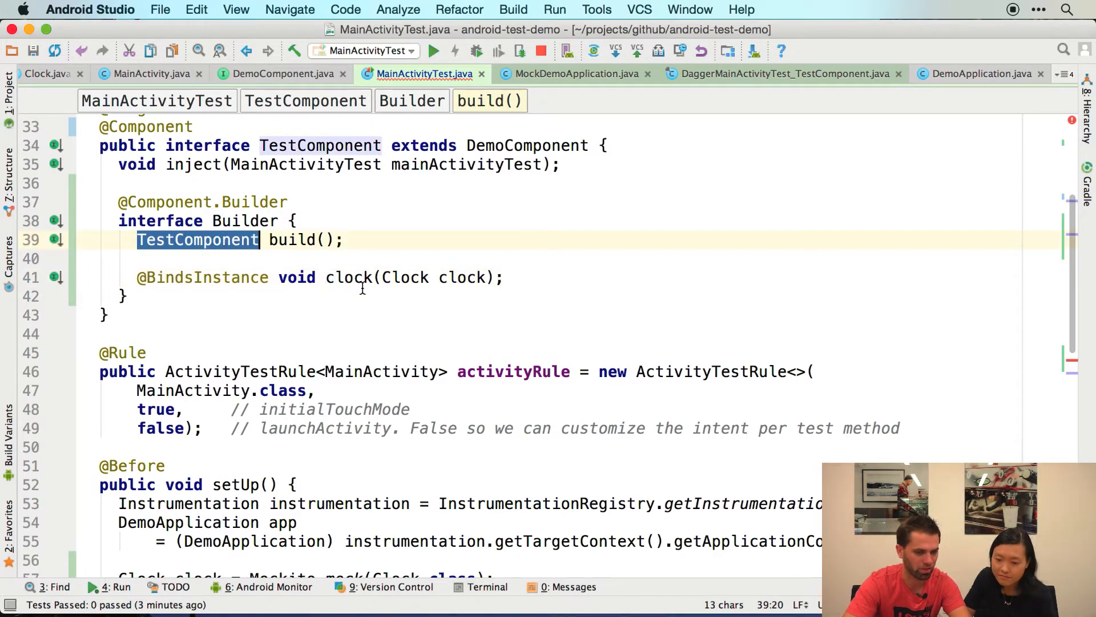
pyautogui.press('super+c')
pyautogui.doubleClick(349, 277)
pyautogui.press('super+v')
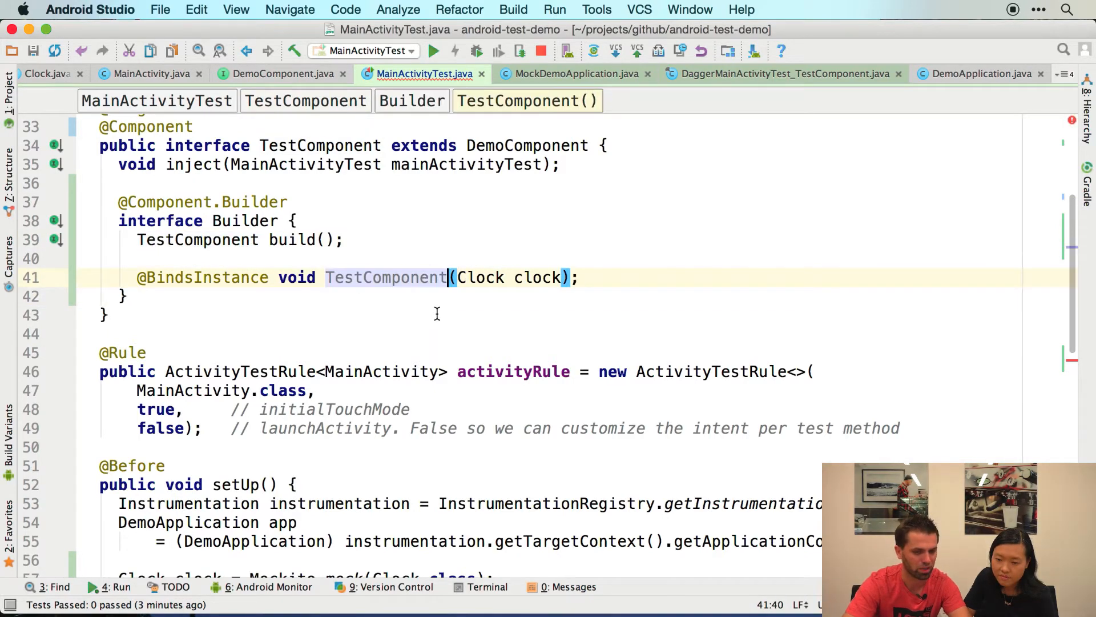
pyautogui.press('super+z')
pyautogui.doubleClick(296, 277)
pyautogui.press('super+v')
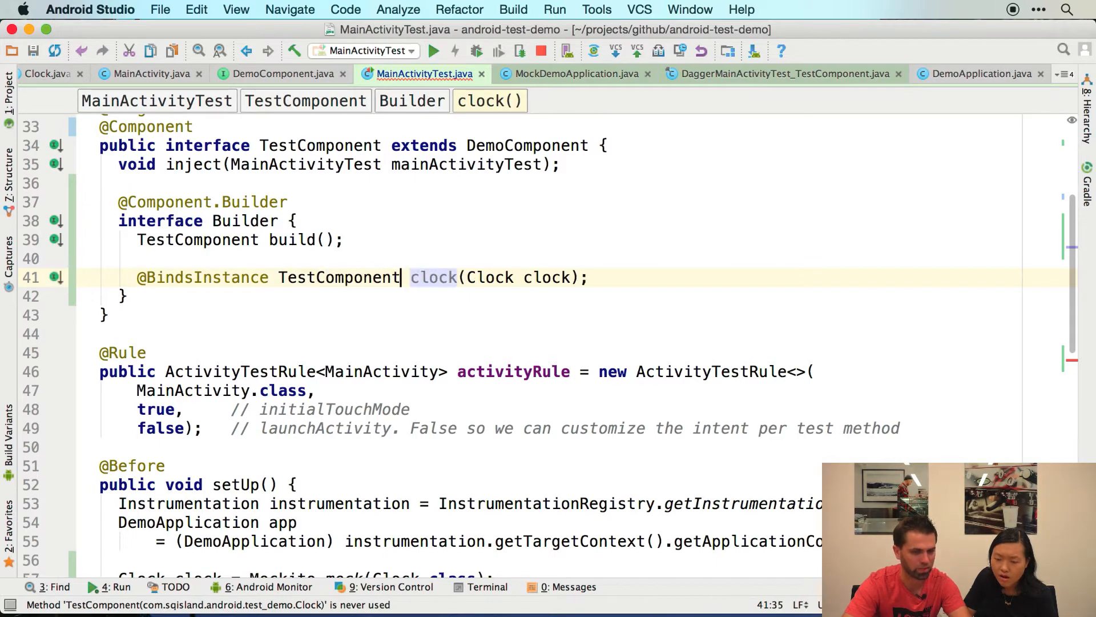
pyautogui.scroll(-5, 548, 299)
pyautogui.scroll(-10, 548, 300)
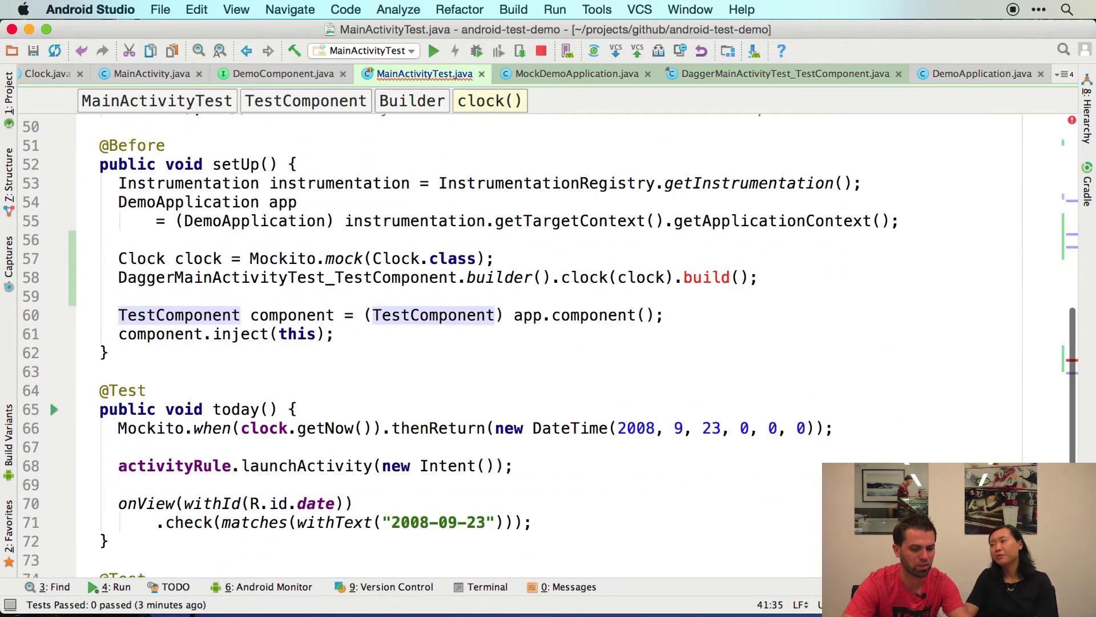
# - Check the clock() call's signature in setUp, remove the unresolved build() and review the available methods
pyautogui.click(701, 257)
pyautogui.click(583, 296)
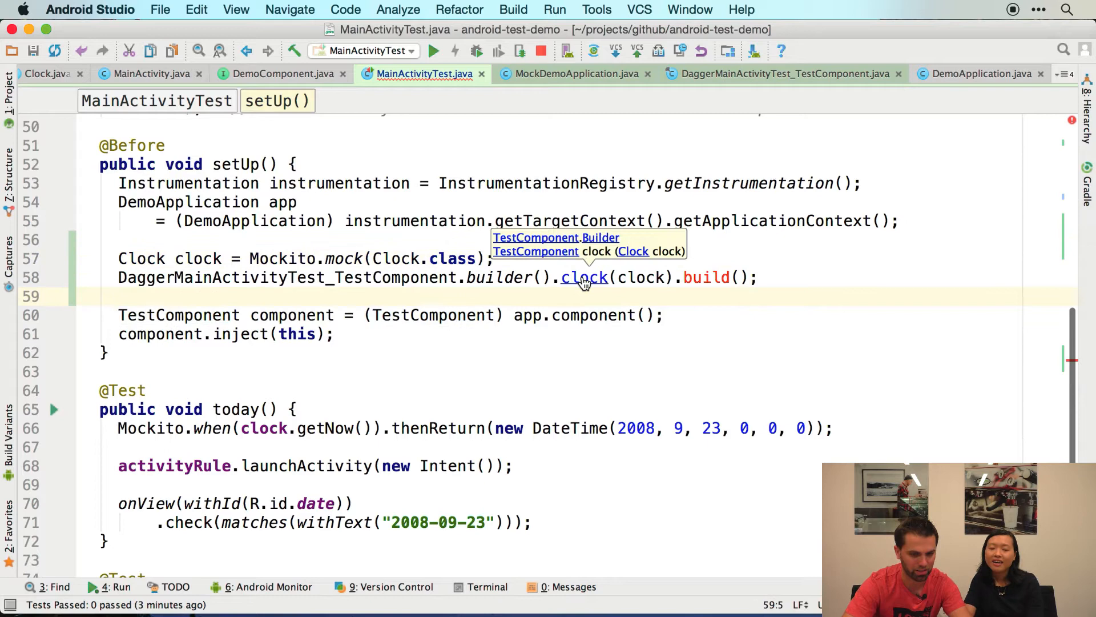
pyautogui.click(712, 277)
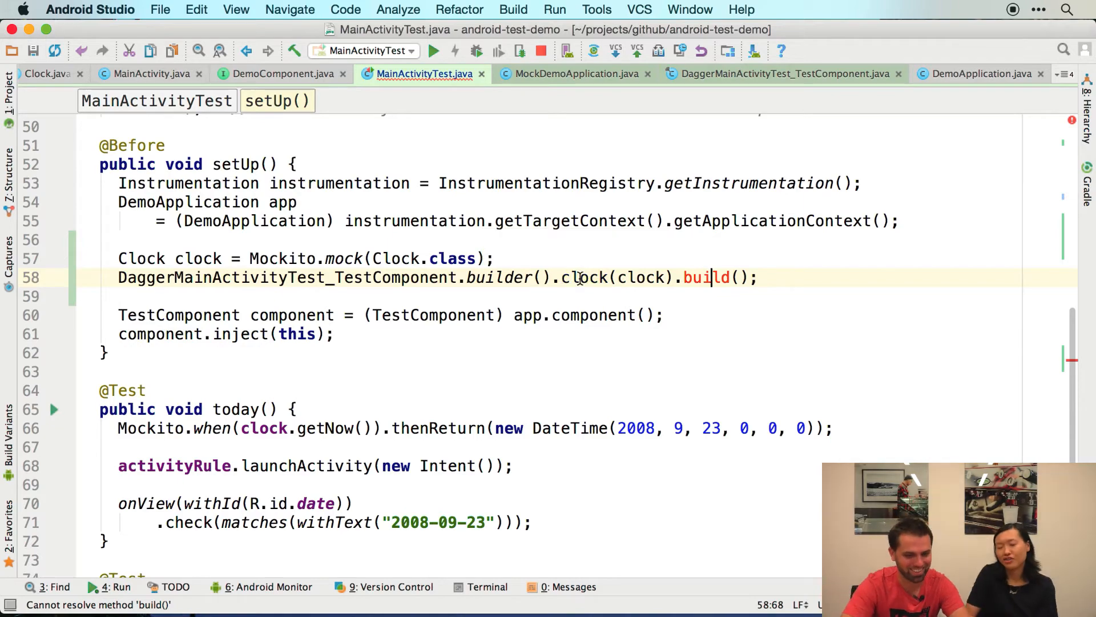
pyautogui.scroll(5, 579, 277)
pyautogui.scroll(3, 580, 277)
pyautogui.scroll(-2, 579, 277)
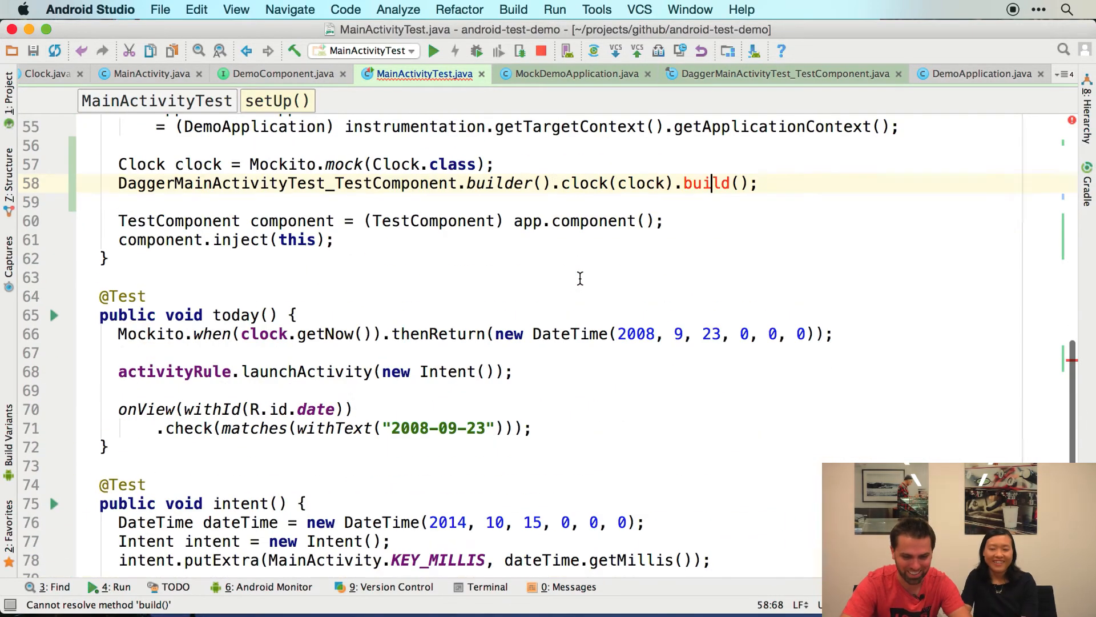
pyautogui.doubleClick(703, 183)
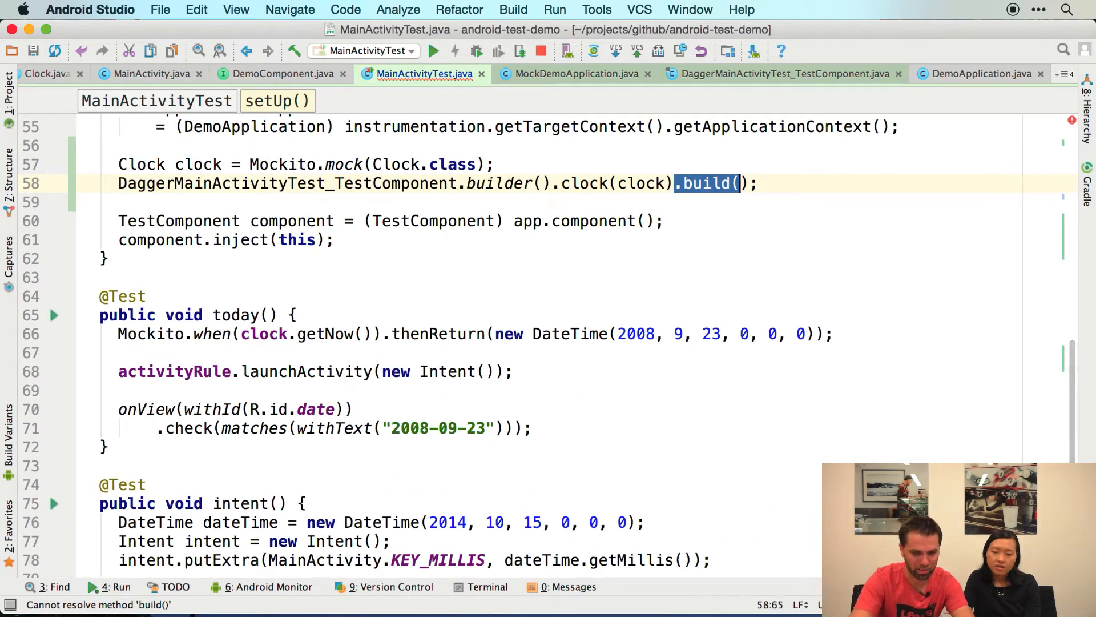
pyautogui.press('BackSpace')
pyautogui.hotkey('ctrl', 'space')
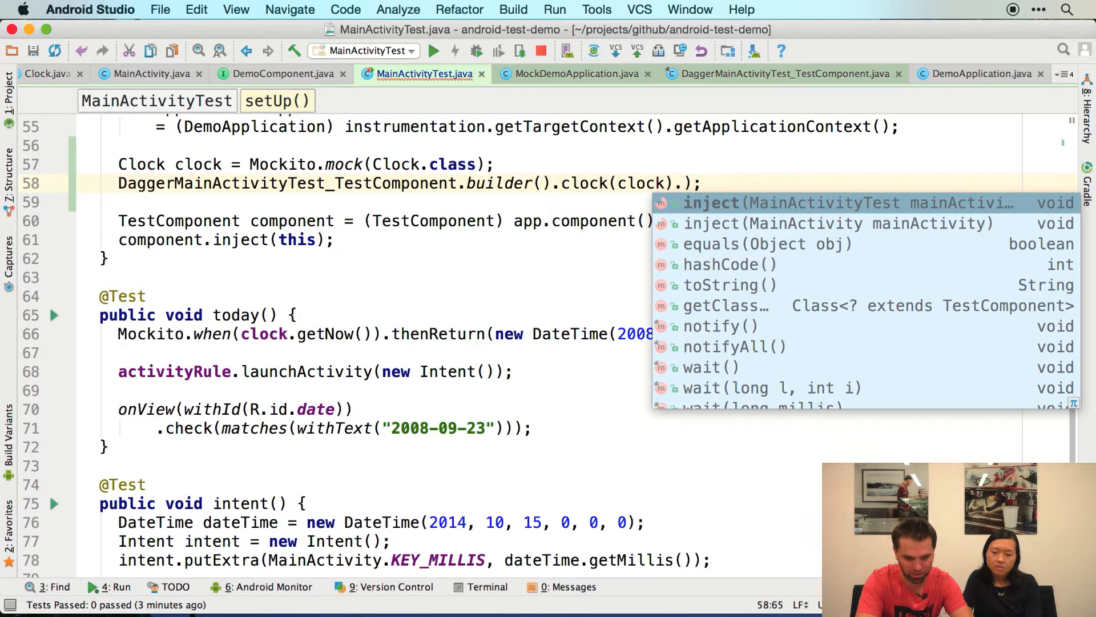
pyautogui.press('Escape')
pyautogui.write('build(')
pyautogui.moveTo(750, 183); pyautogui.dragTo(674, 183)
pyautogui.scroll(10, 548, 300)
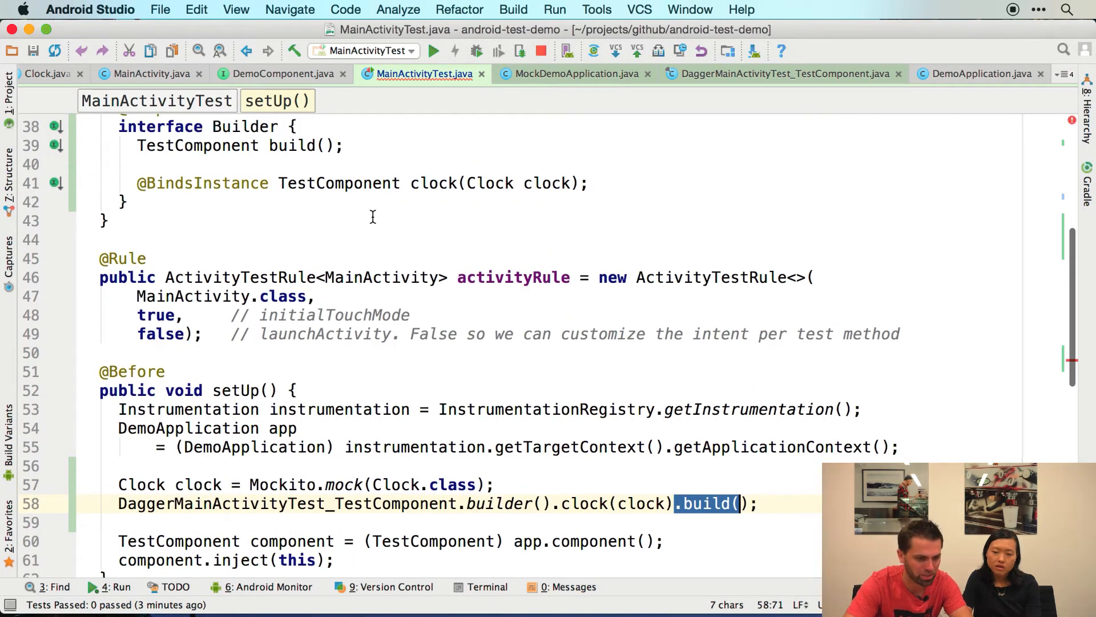
pyautogui.scroll(1, 373, 217)
# - Change clock(Clock)'s return type to Builder so the chain can call build()
pyautogui.doubleClick(245, 163)
pyautogui.click(354, 220)
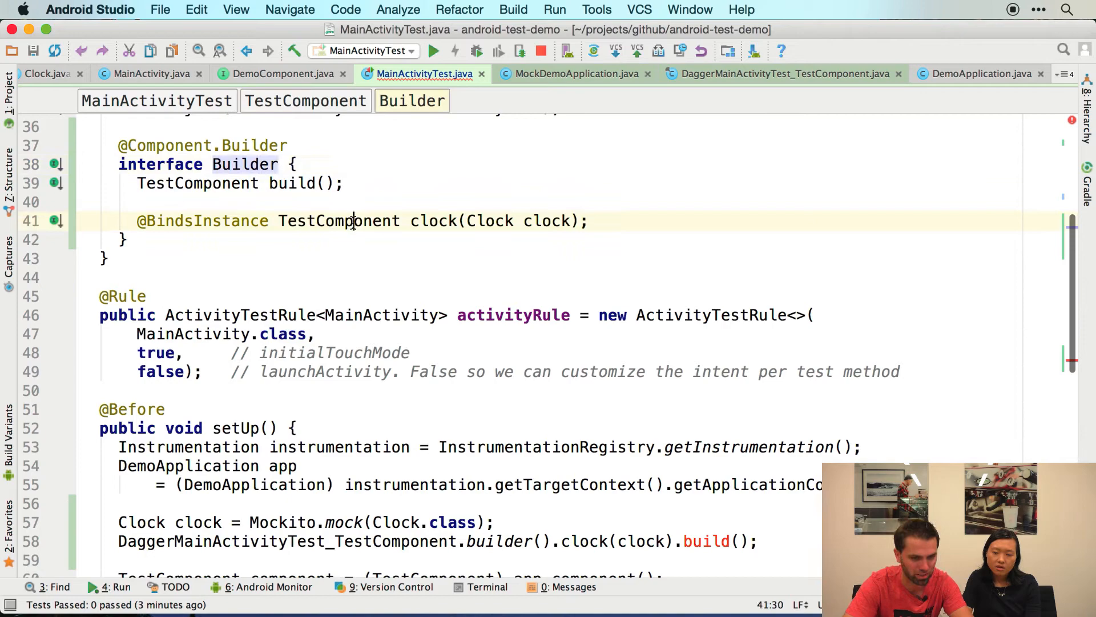
pyautogui.doubleClick(354, 220)
pyautogui.press('super+v')
pyautogui.scroll(-5, 393, 326)
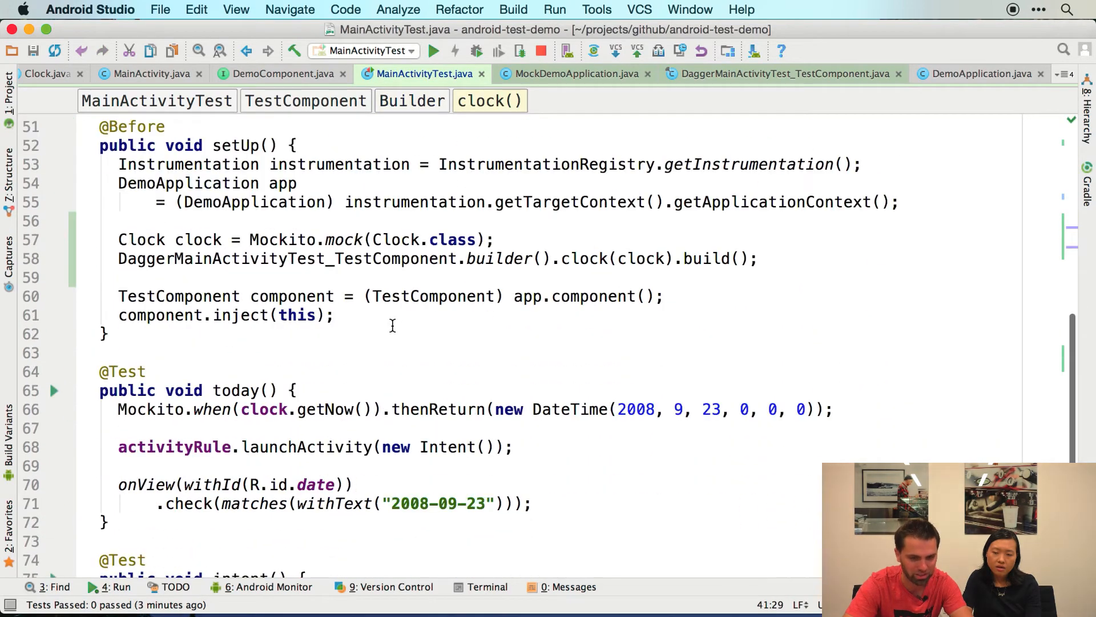
# - Extract the built component into a local TestComponent variable named testComponent
pyautogui.click(710, 265)
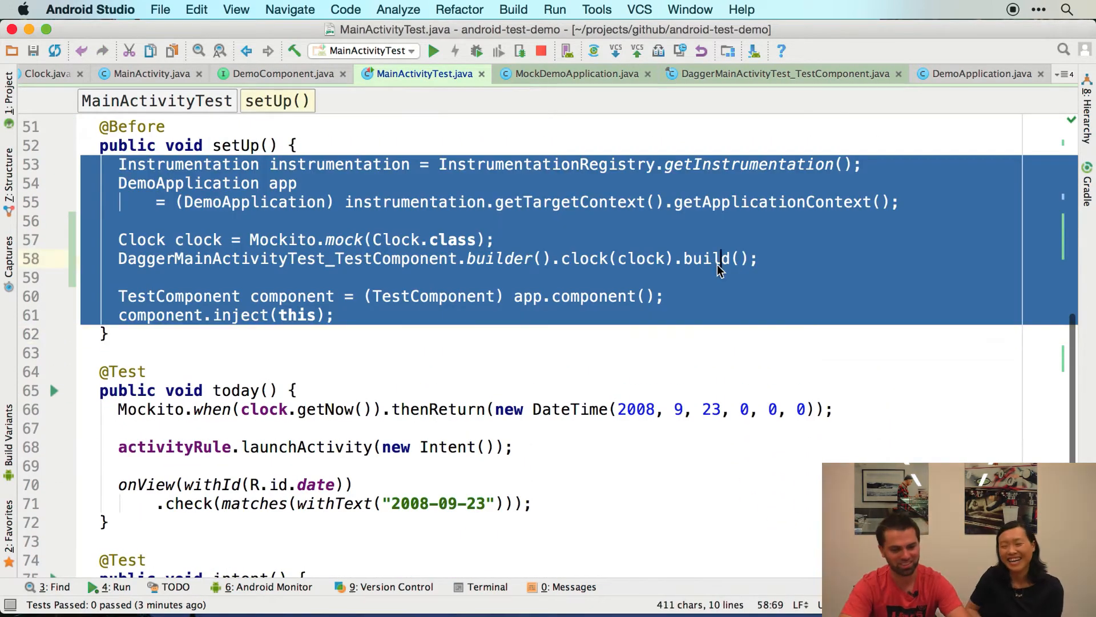
pyautogui.doubleClick(718, 261)
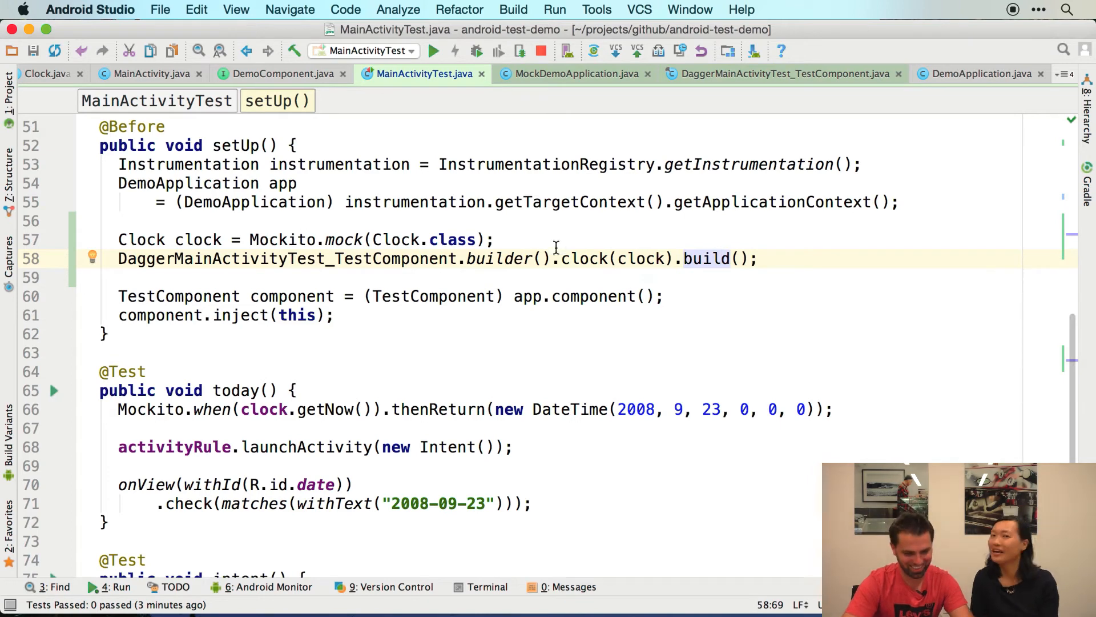
pyautogui.press('super+alt+v')
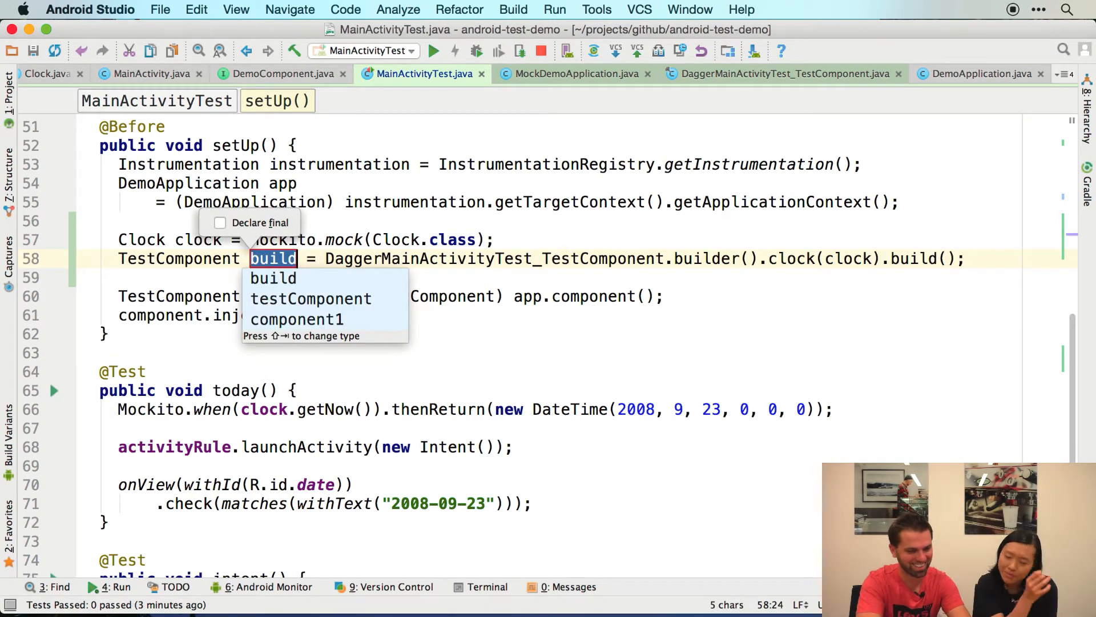
pyautogui.write('compond')
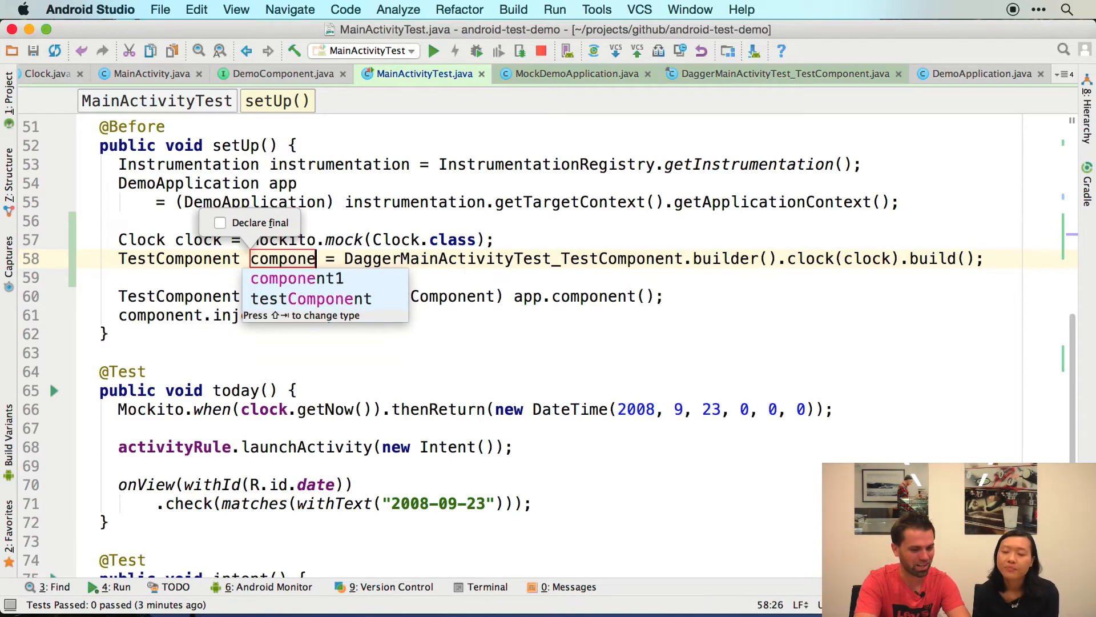
pyautogui.press('BackSpace')
pyautogui.press('BackSpace')
pyautogui.press('BackSpace')
pyautogui.press('BackSpace')
pyautogui.press('BackSpace')
pyautogui.press('BackSpace')
pyautogui.press('BackSpace')
pyautogui.write('tes')
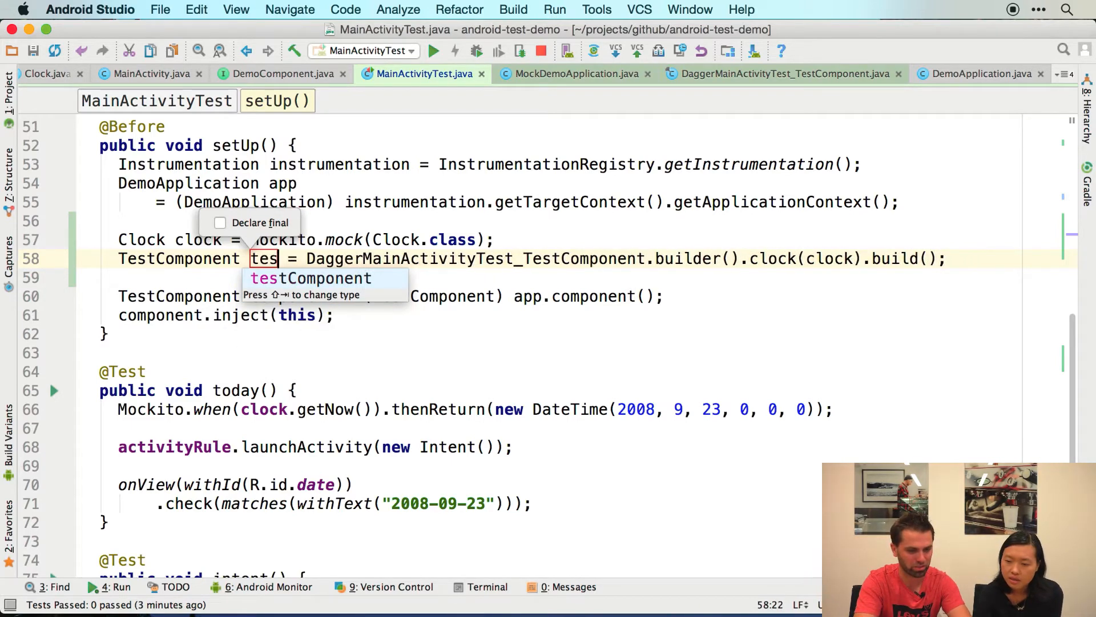
pyautogui.write('tComponent')
pyautogui.press('Return')
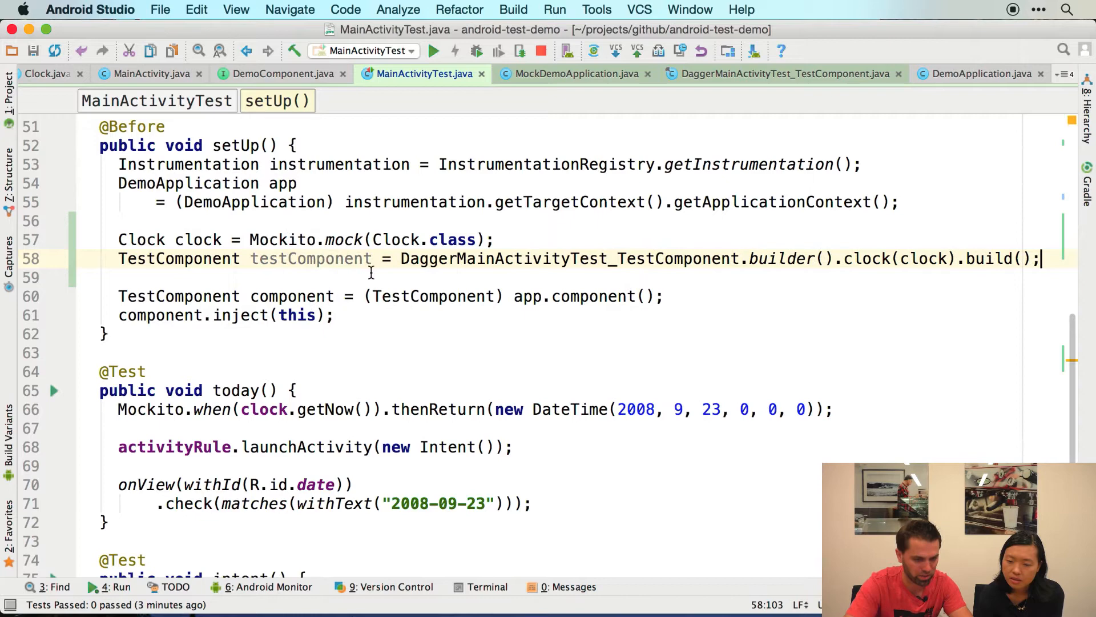
# - Inspect the app.component() call on the following line, ready to navigate to it
pyautogui.click(285, 295)
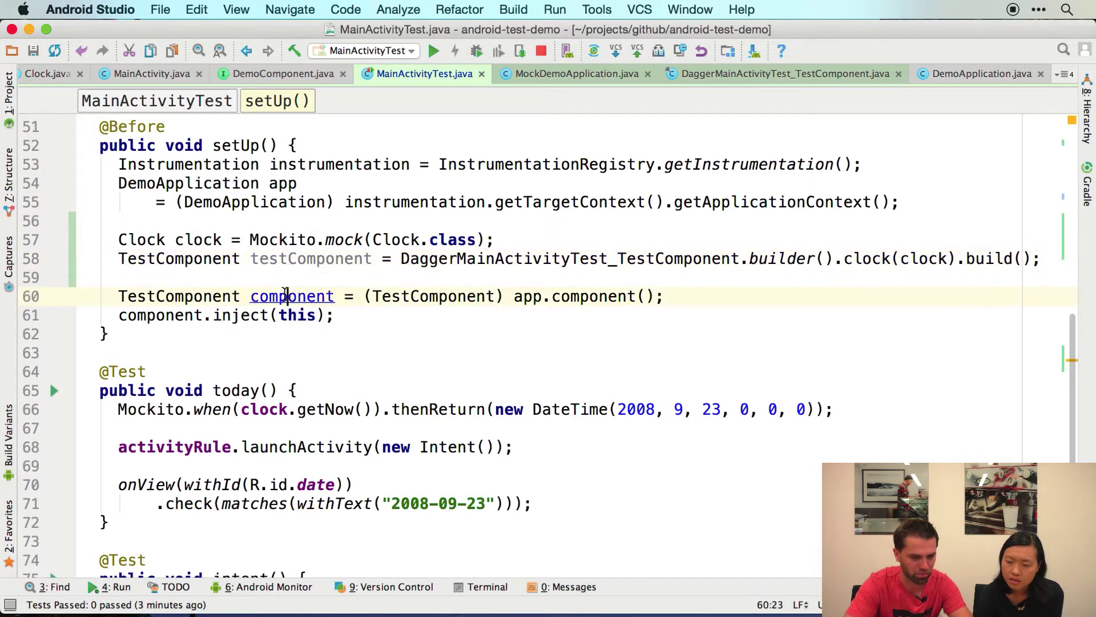
pyautogui.click(637, 300)
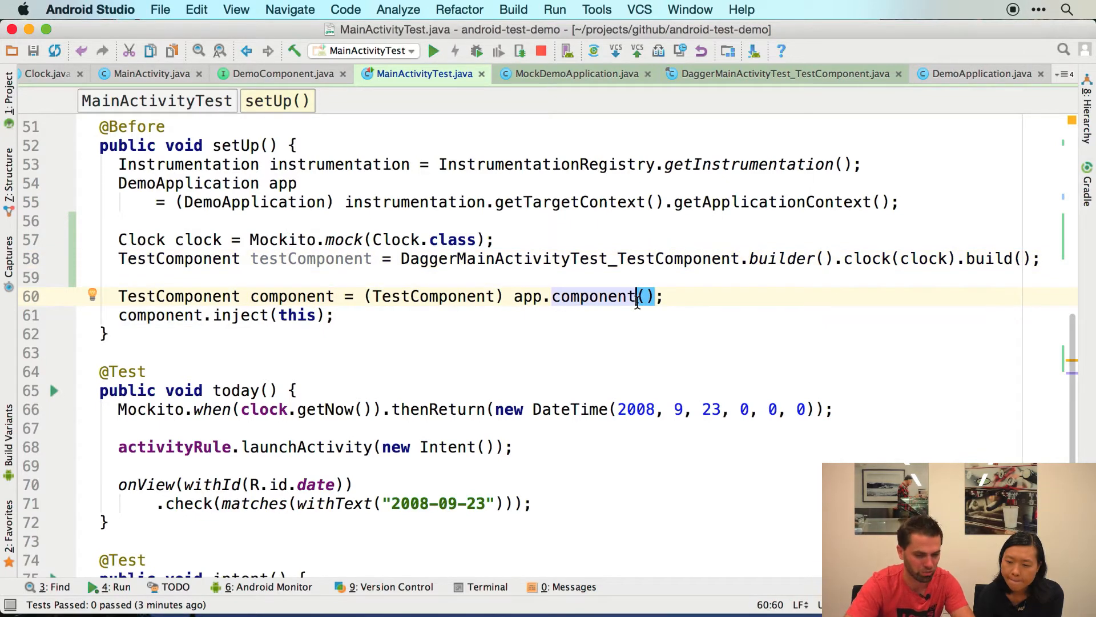
pyautogui.doubleClick(632, 297)
pyautogui.click(618, 297)
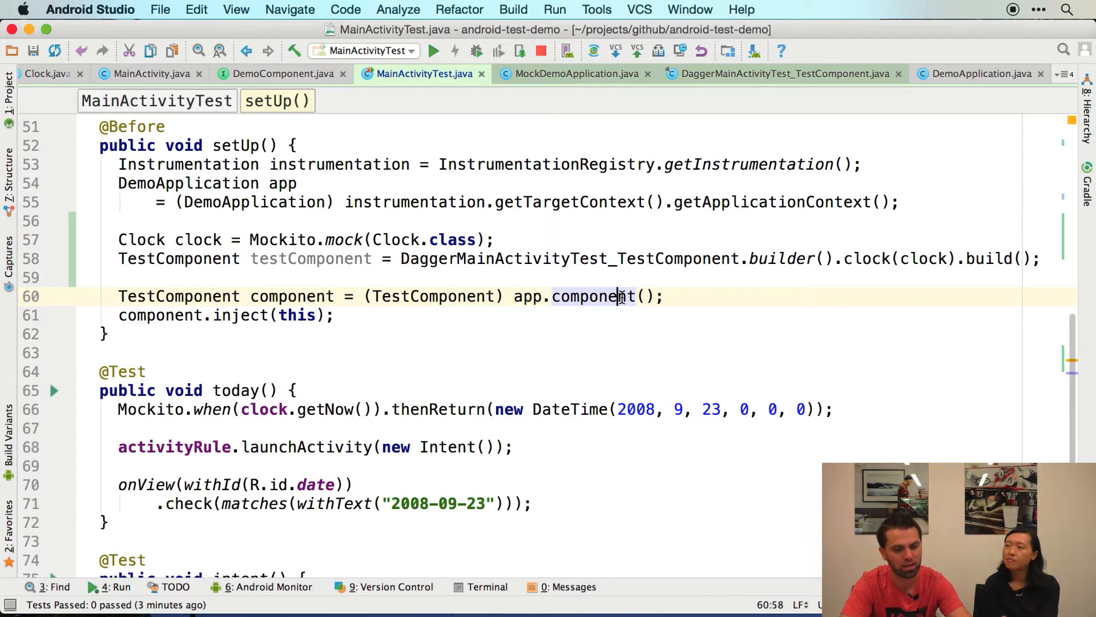
# - Navigate to DemoApplication's component() and review the component field and createComponent()
pyautogui.keyDown('super'); pyautogui.click(562, 299); pyautogui.keyUp('super')
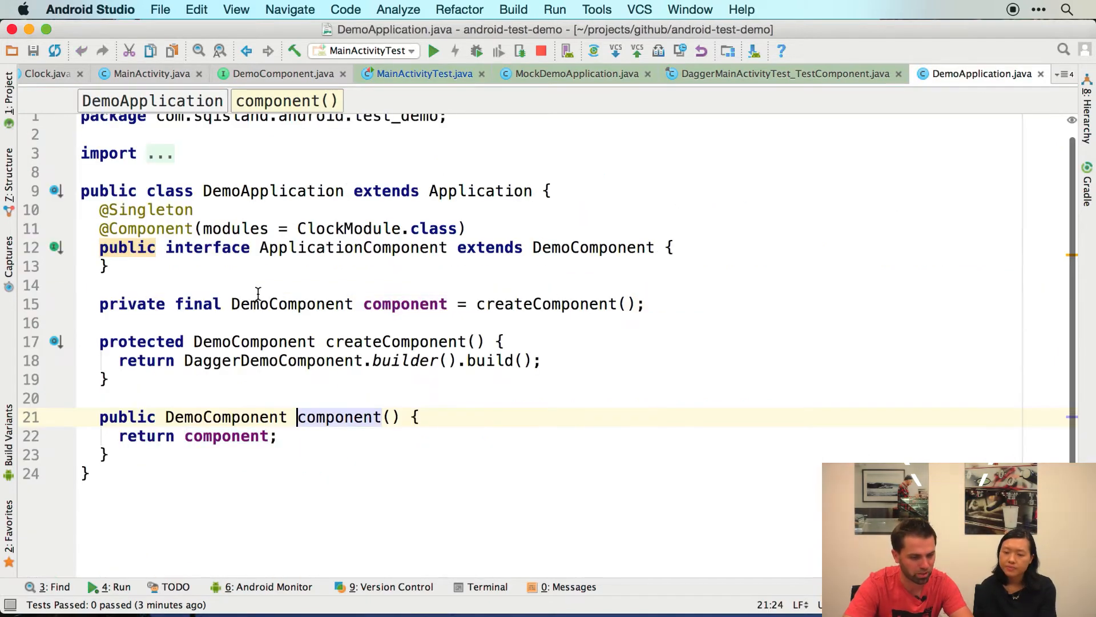
pyautogui.click(214, 435)
pyautogui.doubleClick(214, 435)
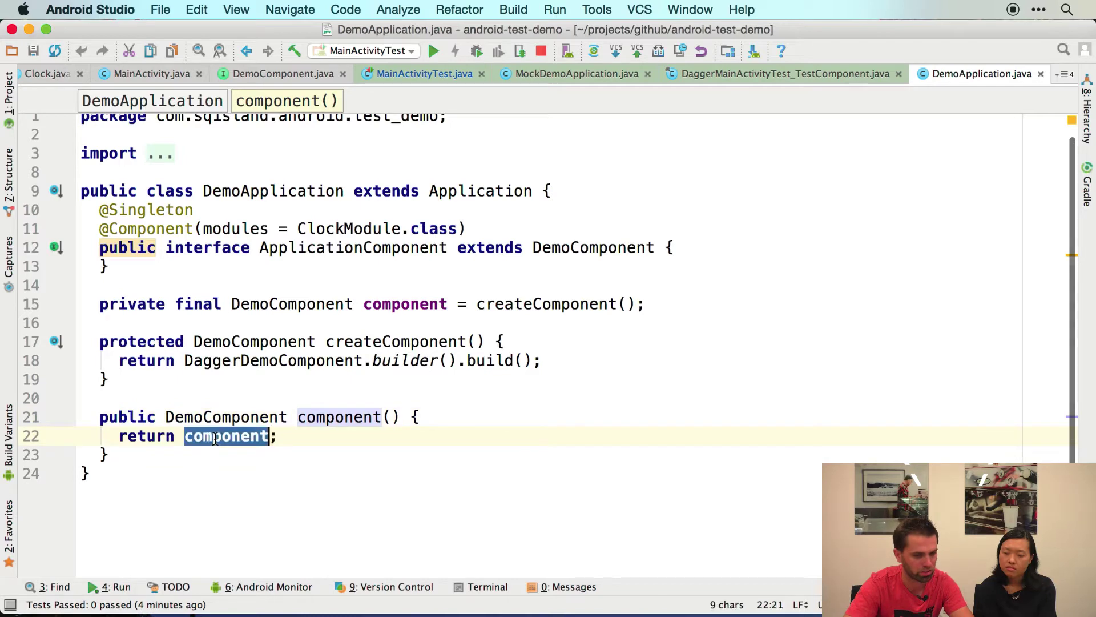
pyautogui.doubleClick(428, 307)
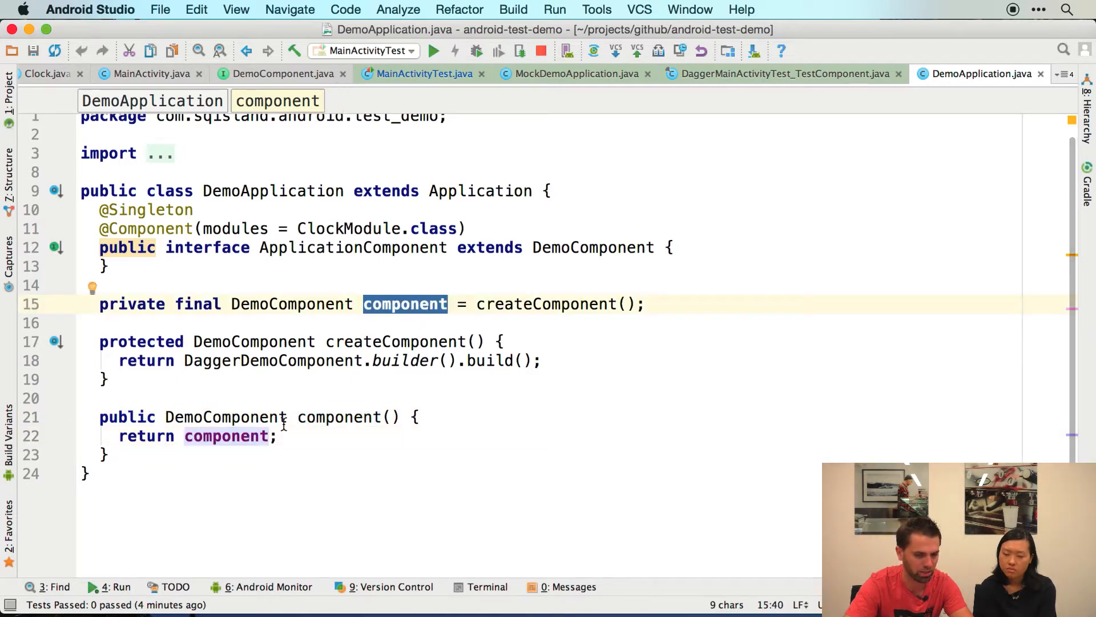
pyautogui.click(245, 377)
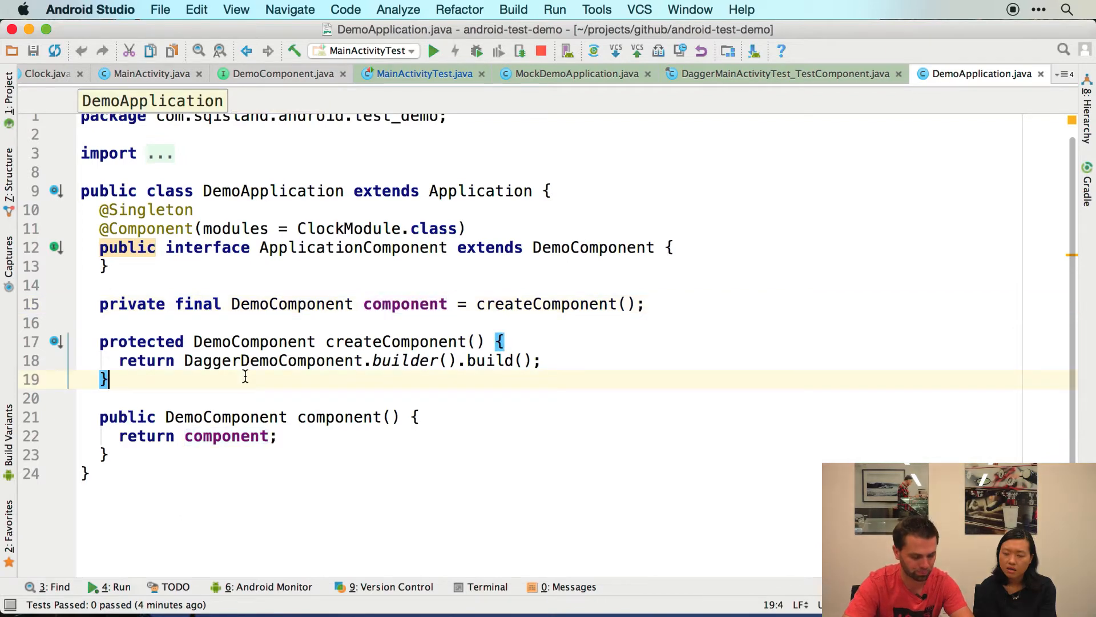
# - Select and review the public DemoComponent component() accessor signature
pyautogui.click(711, 306)
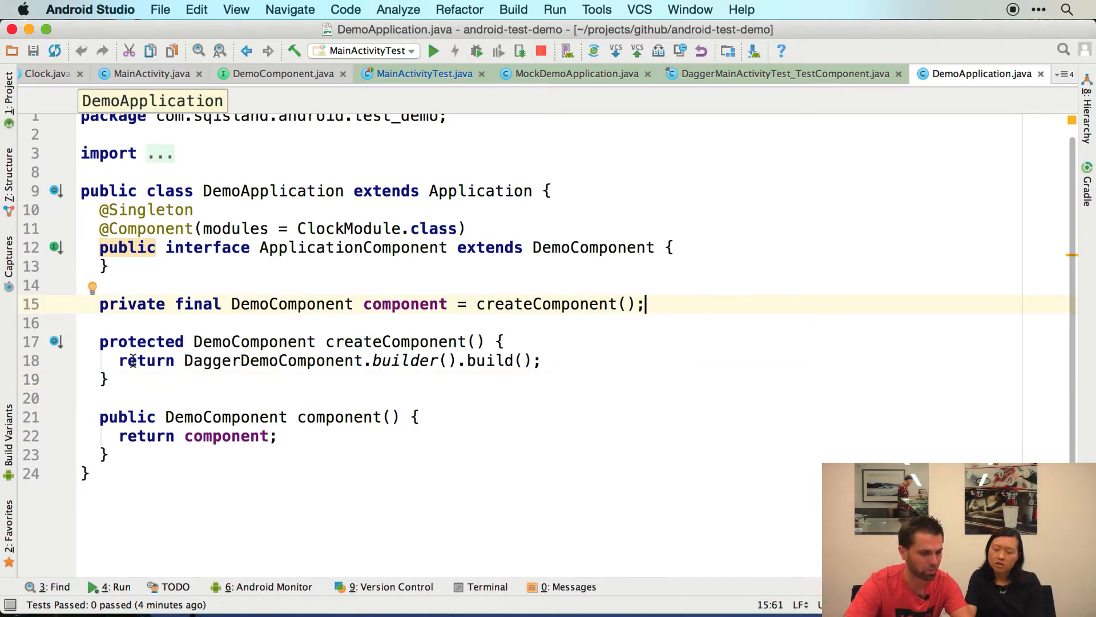
pyautogui.click(166, 417)
pyautogui.moveTo(165, 418); pyautogui.dragTo(422, 418)
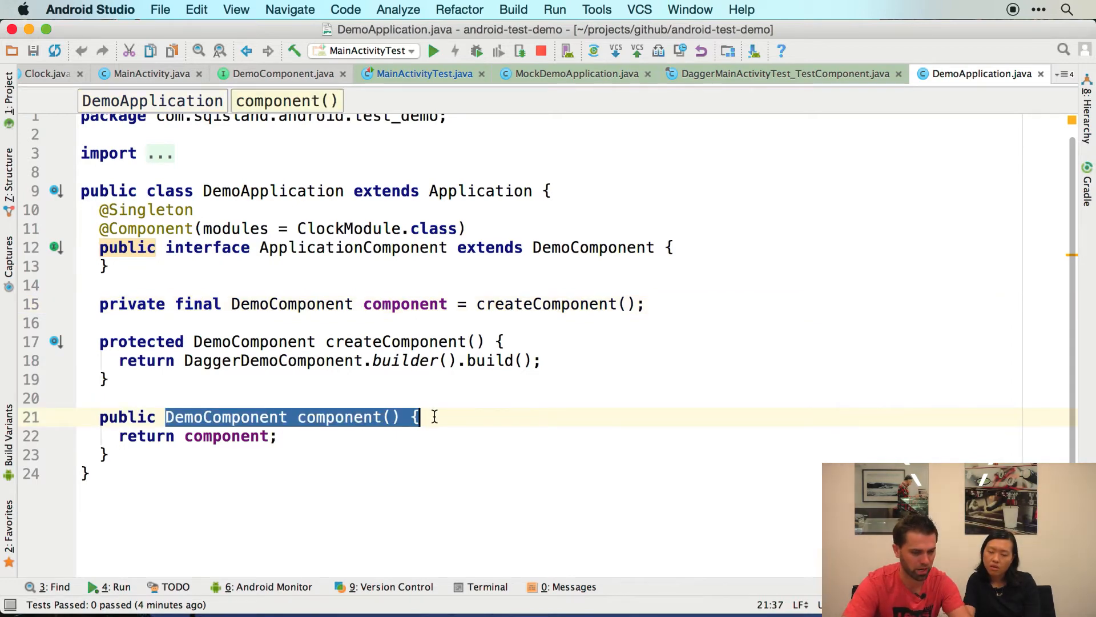
pyautogui.click(434, 416)
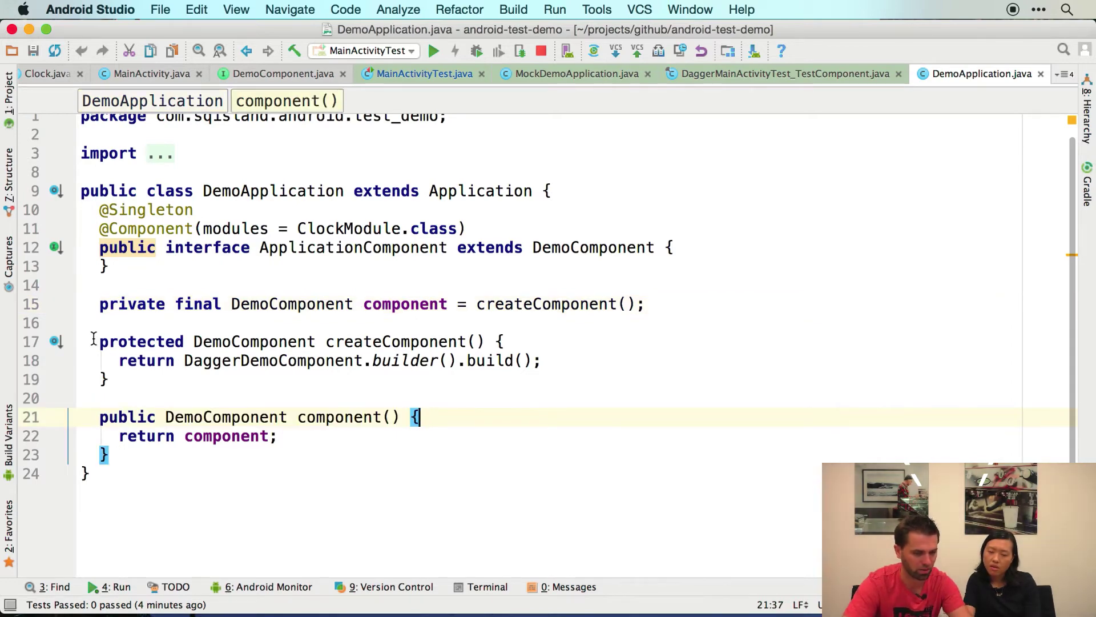
# - In MockDemoApplication, add a component() override and delete the createComponent() override
pyautogui.click(57, 191)
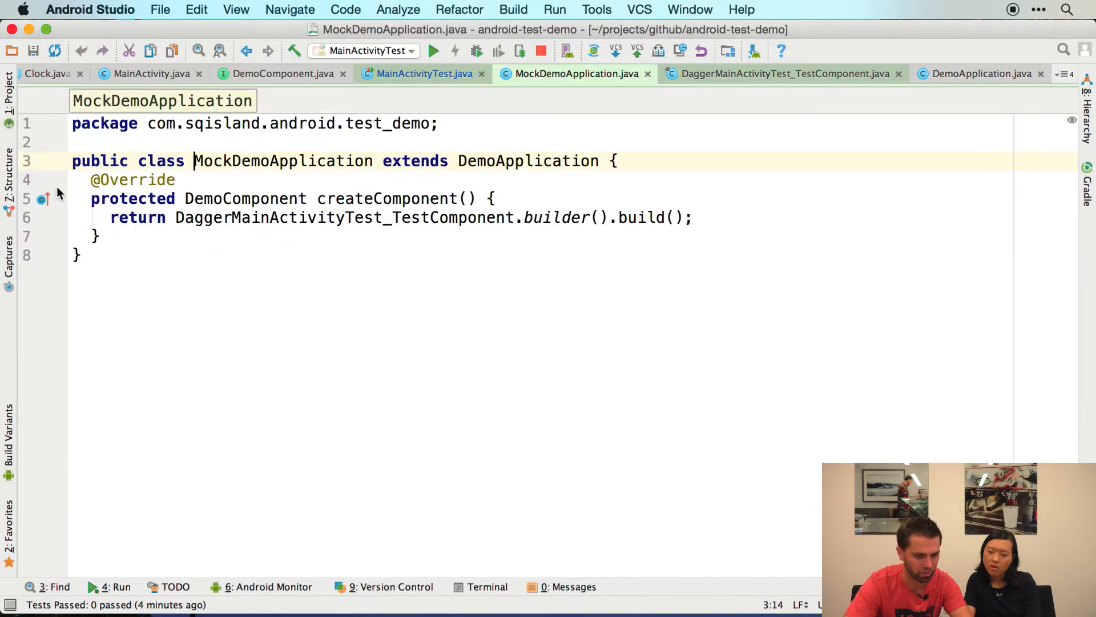
pyautogui.click(190, 237)
pyautogui.press('Return')
pyautogui.press('Return')
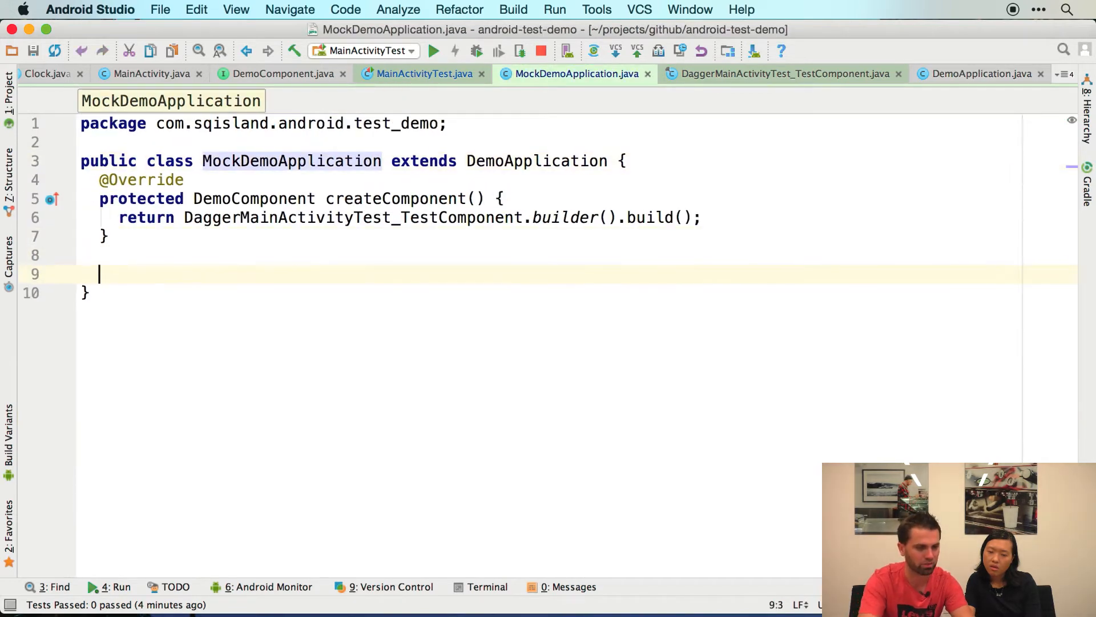
pyautogui.write('ocom')
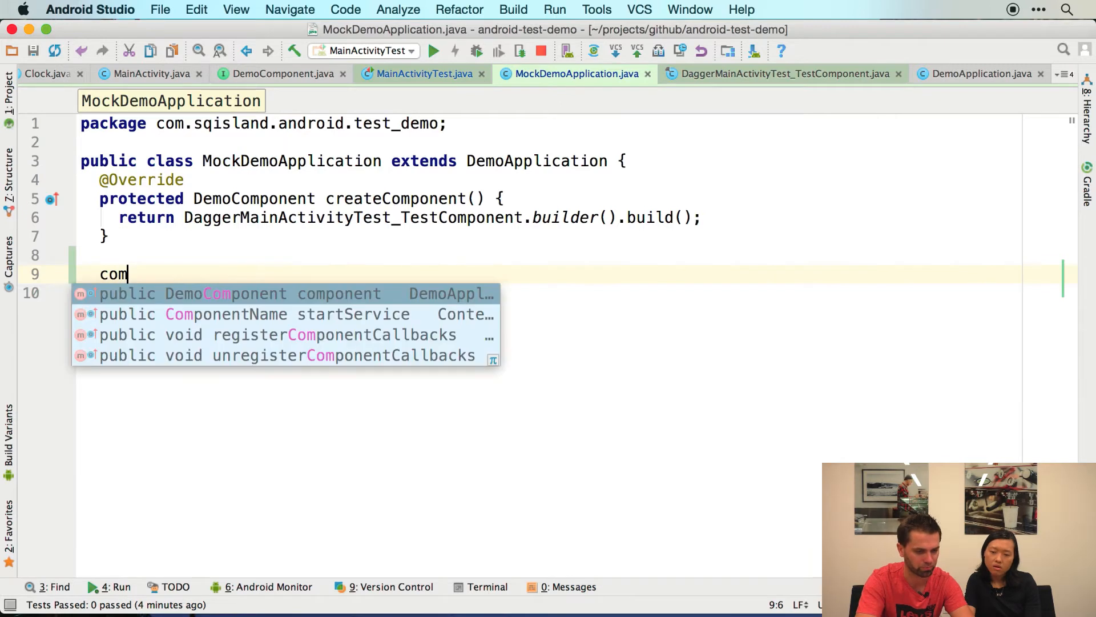
pyautogui.press('Return')
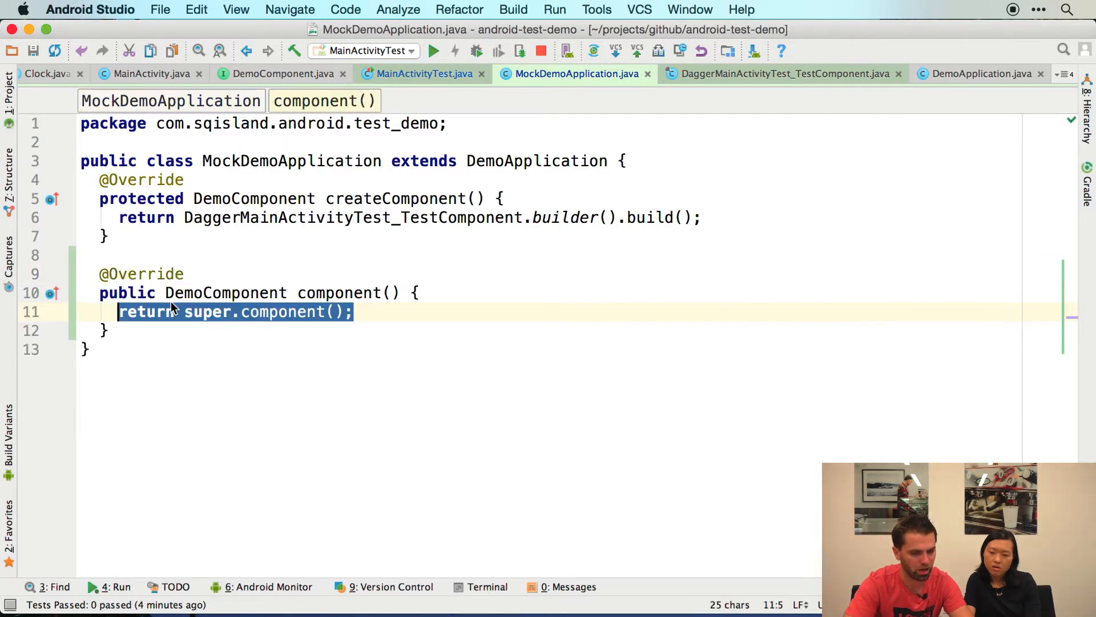
pyautogui.moveTo(111, 236); pyautogui.dragTo(101, 179)
pyautogui.press('BackSpace')
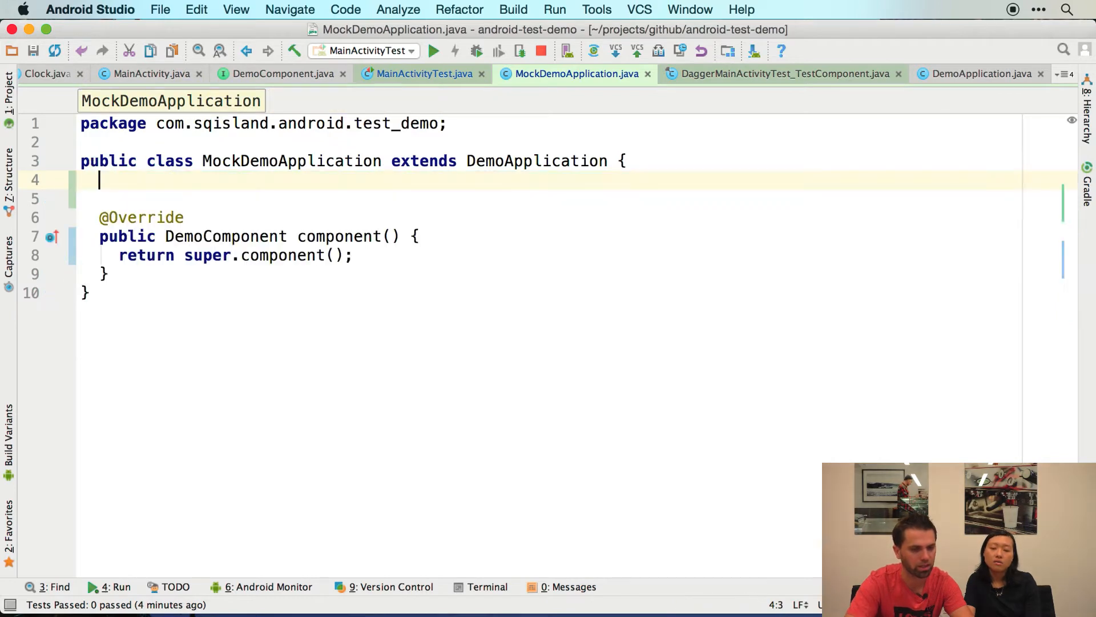
# - Write a setTestComponent(DemoComponent component) method
pyautogui.press('Return')
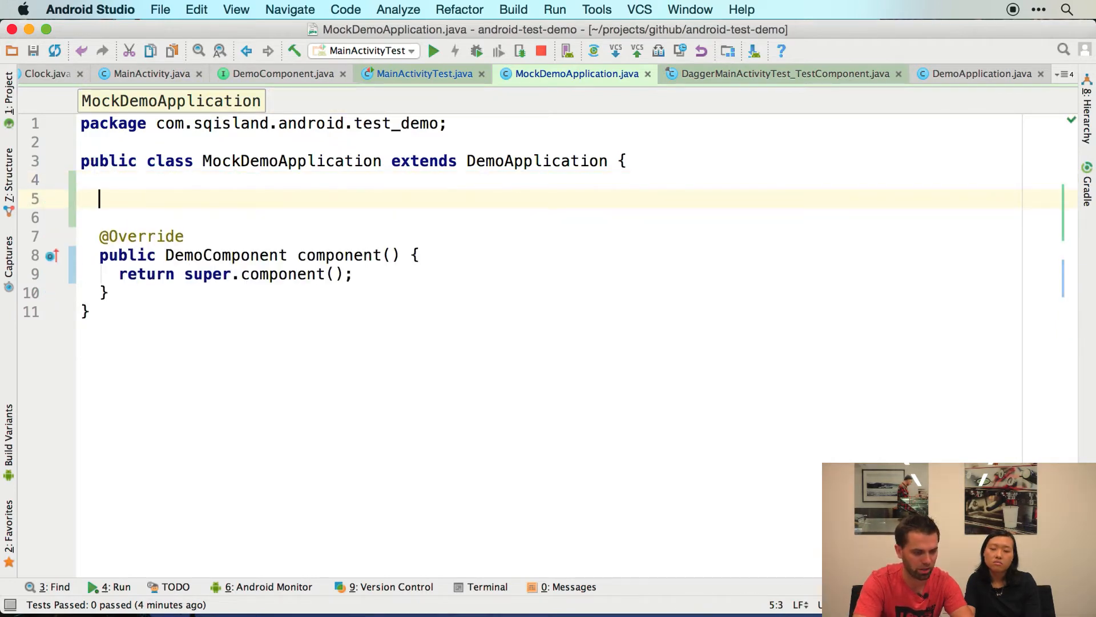
pyautogui.write('public v')
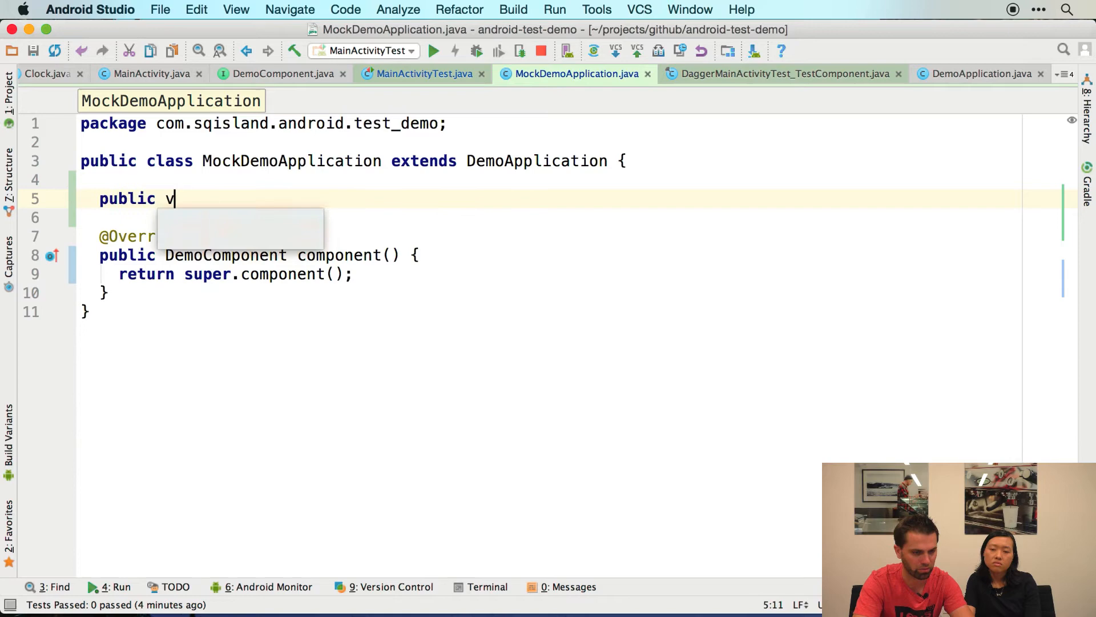
pyautogui.write('oid setTestComponen')
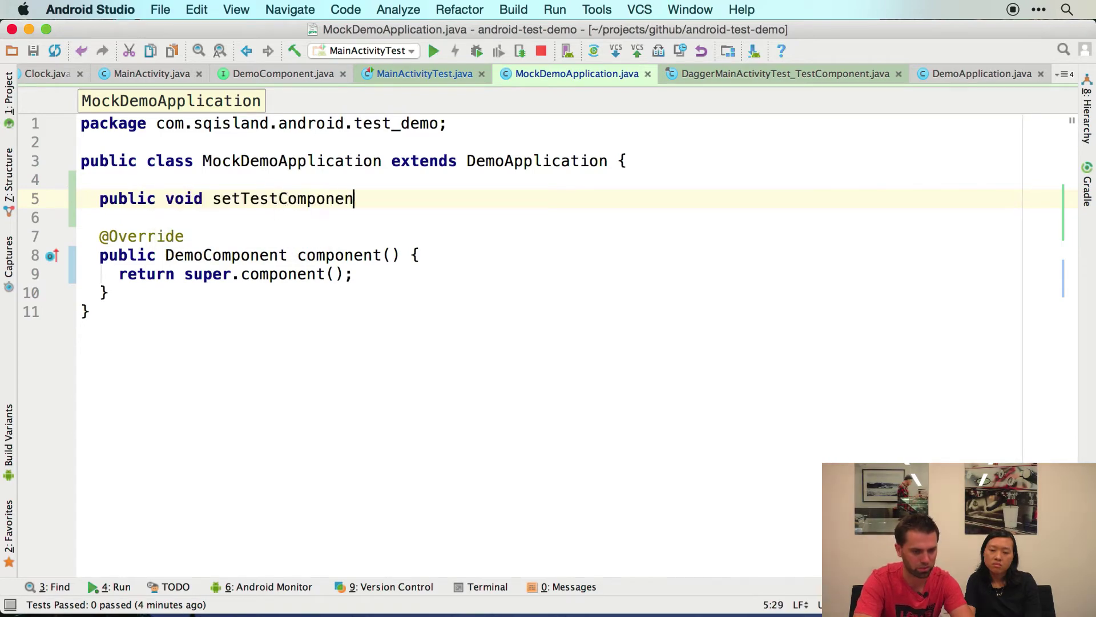
pyautogui.write('t(De')
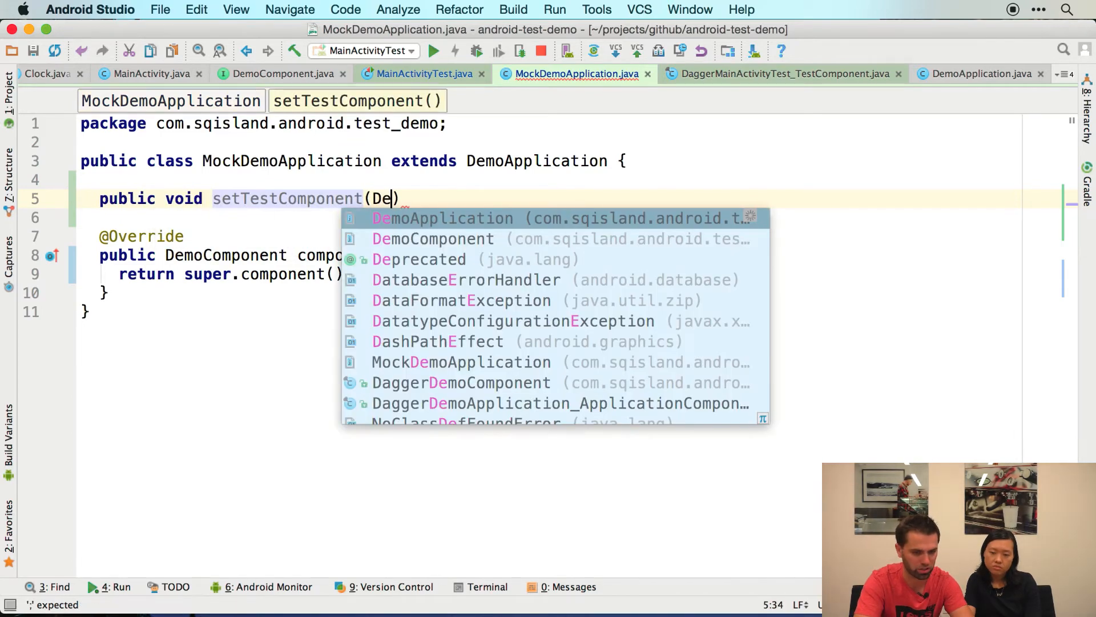
pyautogui.write('moCo')
pyautogui.press('Tab')
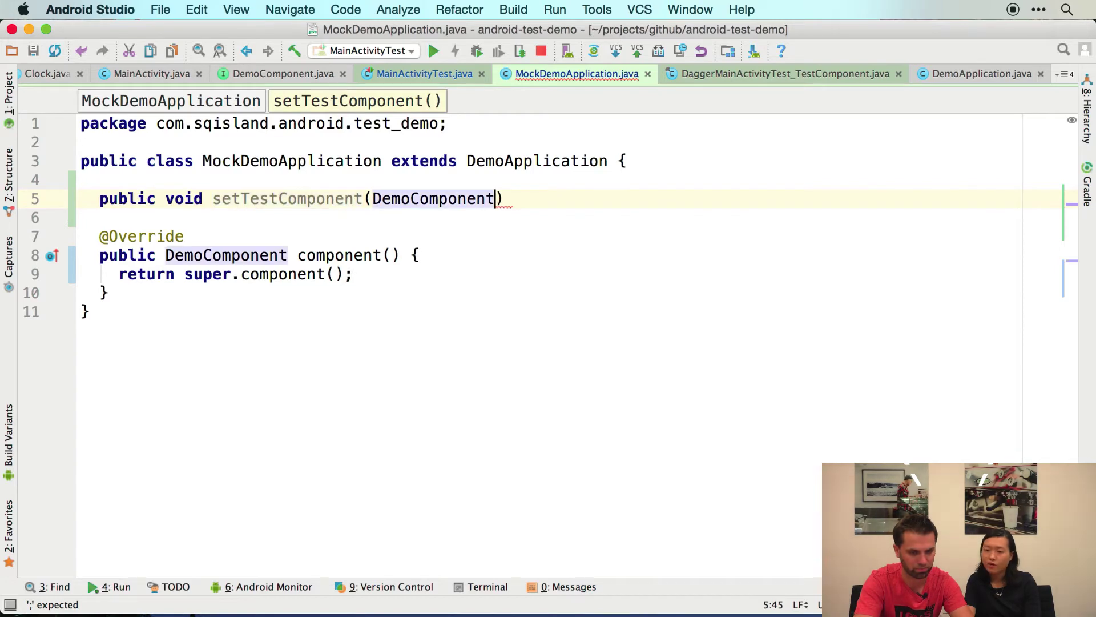
pyautogui.write('co')
pyautogui.press('Tab')
pyautogui.press('End')
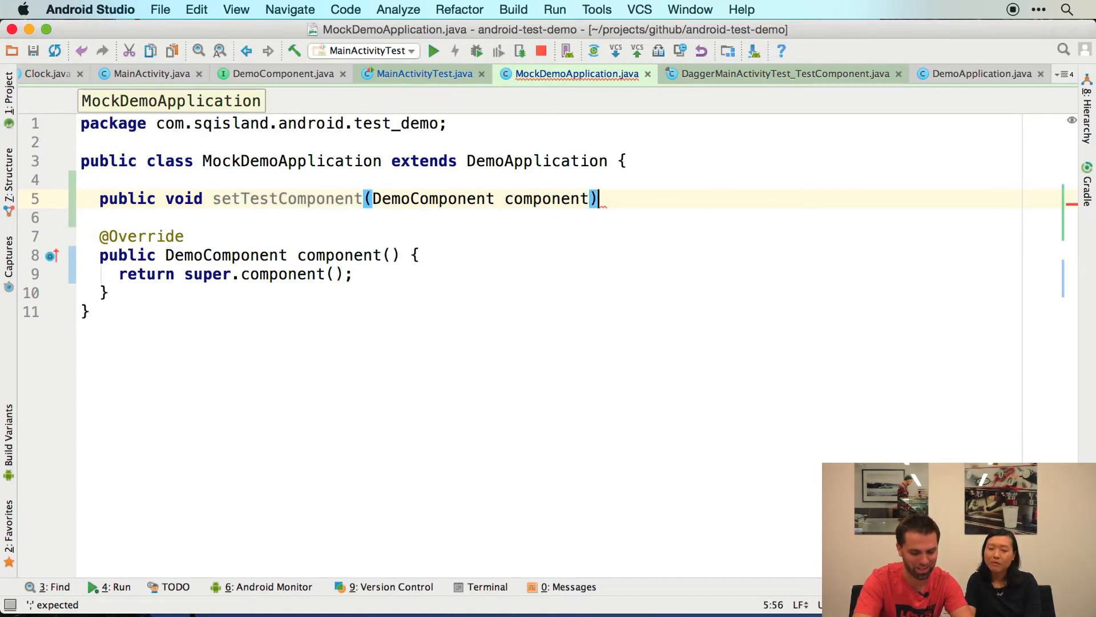
pyautogui.write('{')
pyautogui.press('Return')
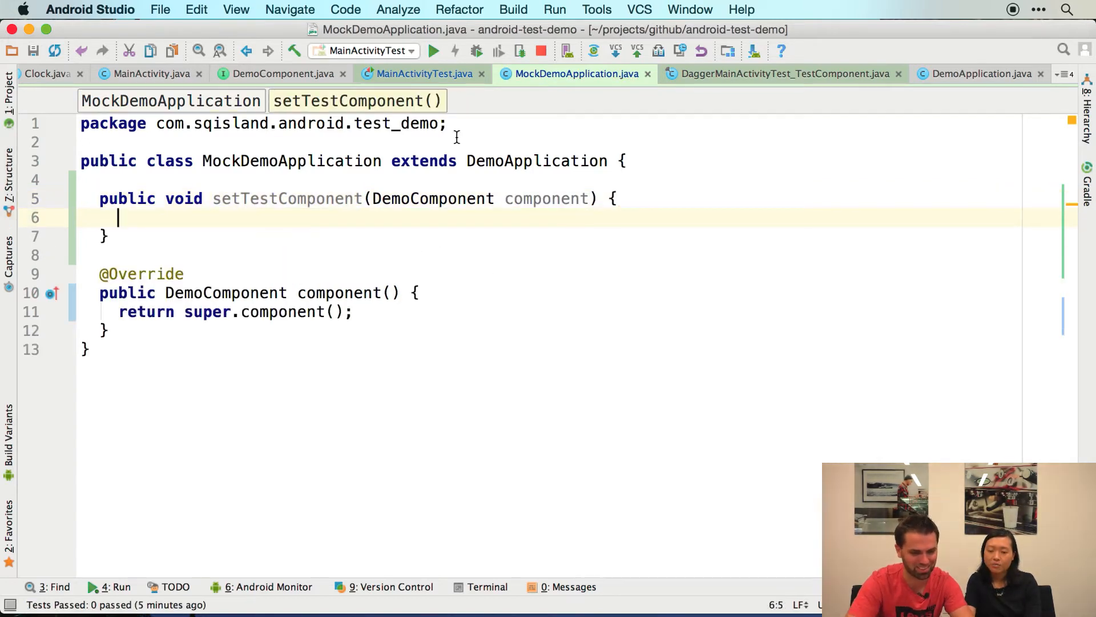
# - Use Alt+Enter 'Create field for parameter' to add a private component field assigned in setTestComponent
pyautogui.click(524, 199)
pyautogui.hotkey('alt', 'Return')
pyautogui.press('Down')
pyautogui.press('Return')
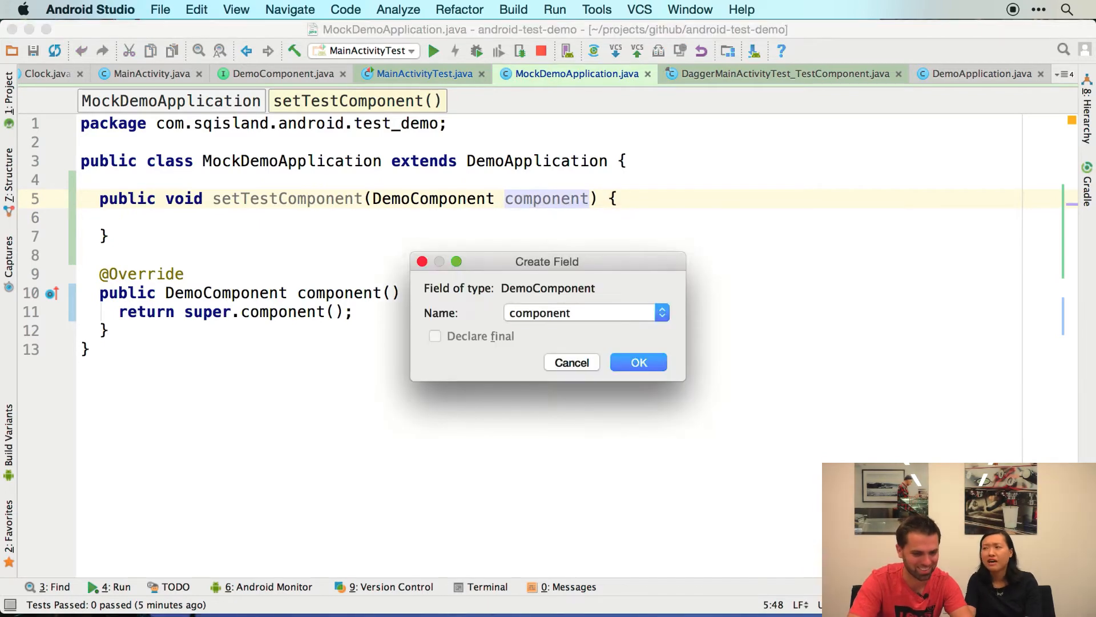
pyautogui.press('Return')
pyautogui.press('super+BackSpace')
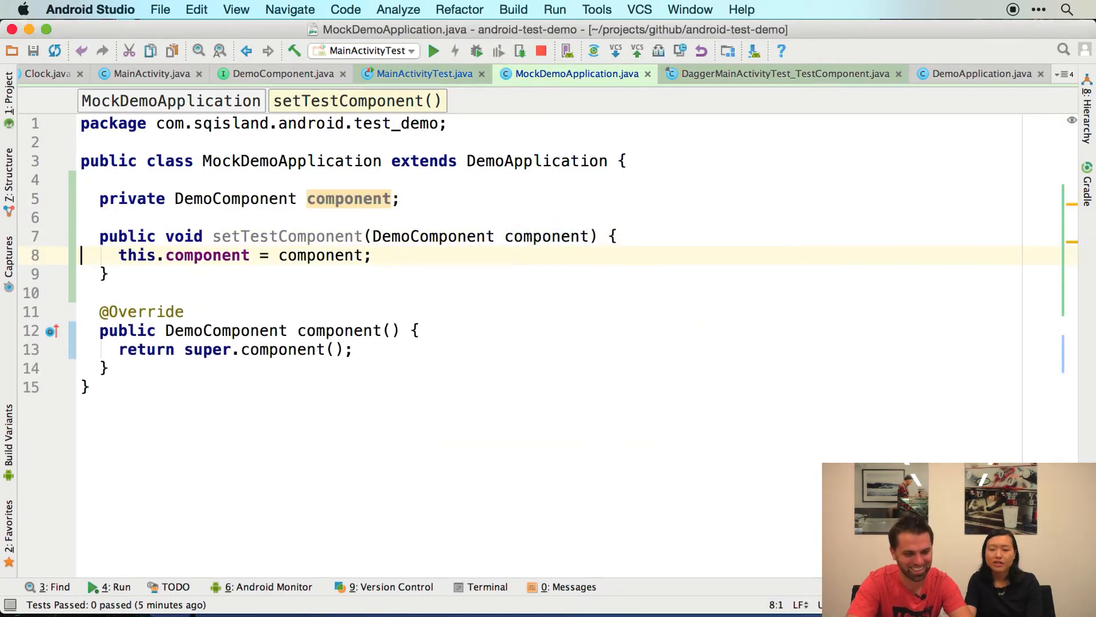
# - Review the field assignment and the super.component() call, then jump to DemoApplication
pyautogui.doubleClick(195, 256)
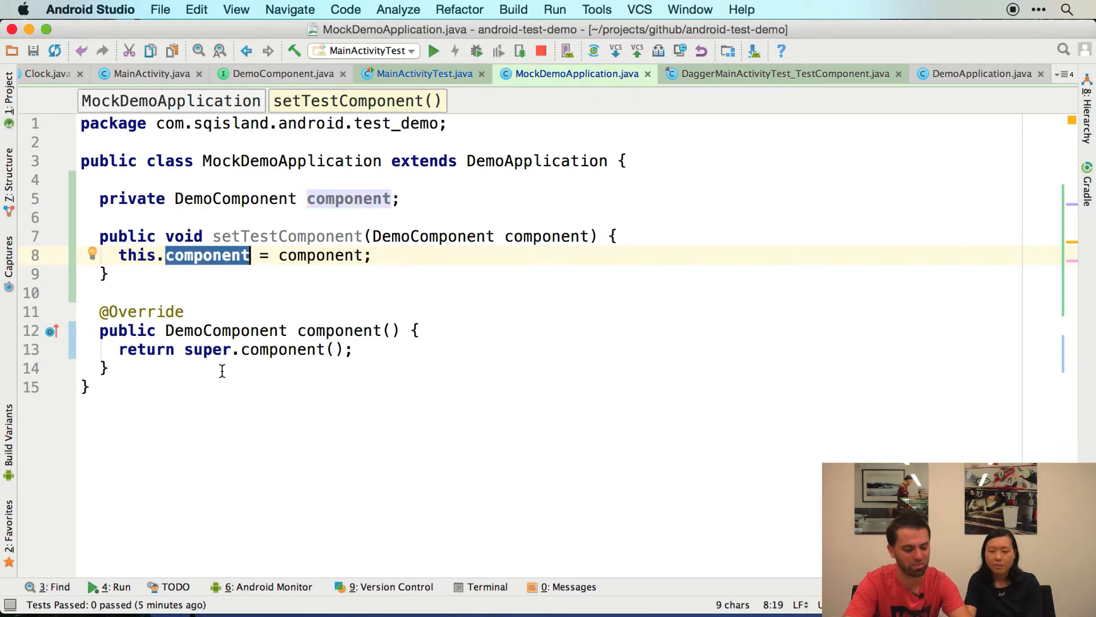
pyautogui.moveTo(185, 349); pyautogui.dragTo(355, 350)
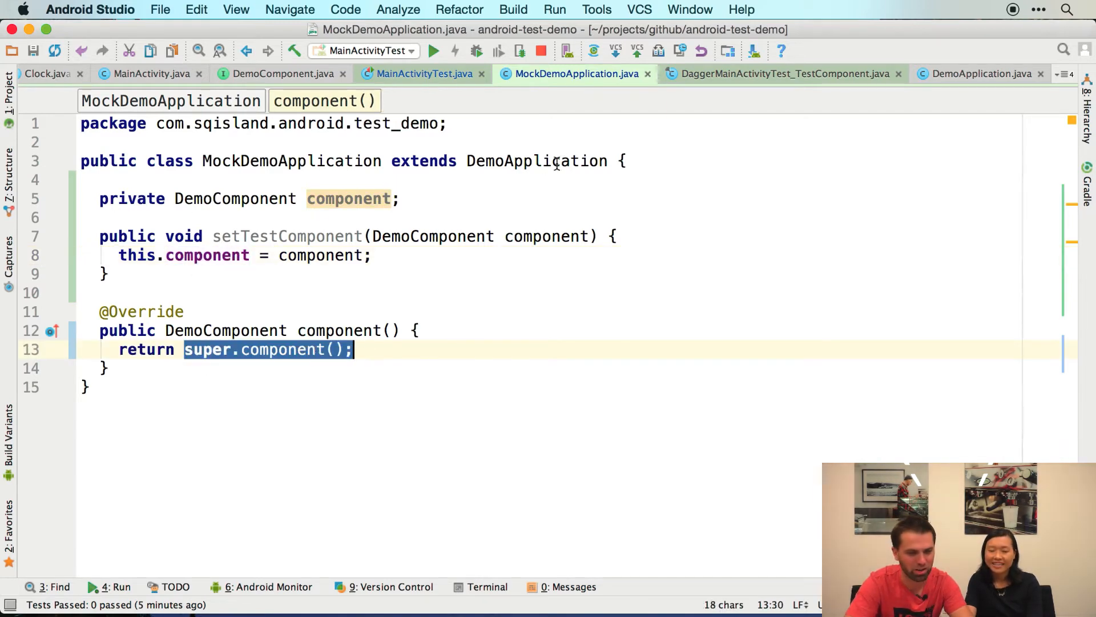
pyautogui.keyDown('super'); pyautogui.click(536, 161); pyautogui.keyUp('super')
# - Review DemoApplication's component field, then in MockDemoApplication make component() return the stored component field
pyautogui.moveTo(552, 199); pyautogui.dragTo(84, 482)
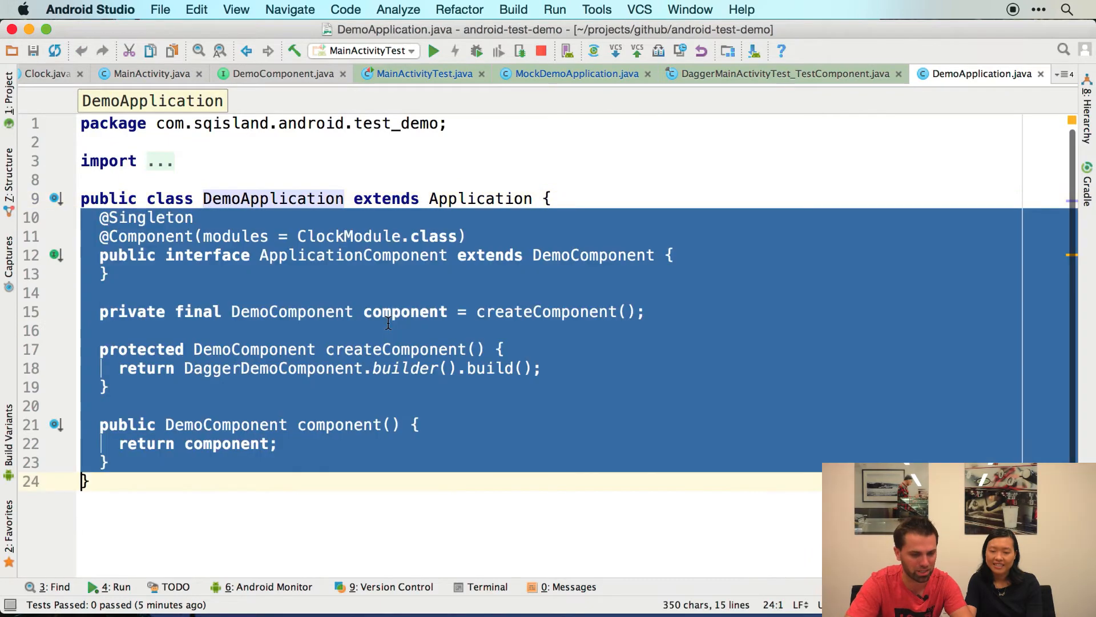
pyautogui.click(409, 312)
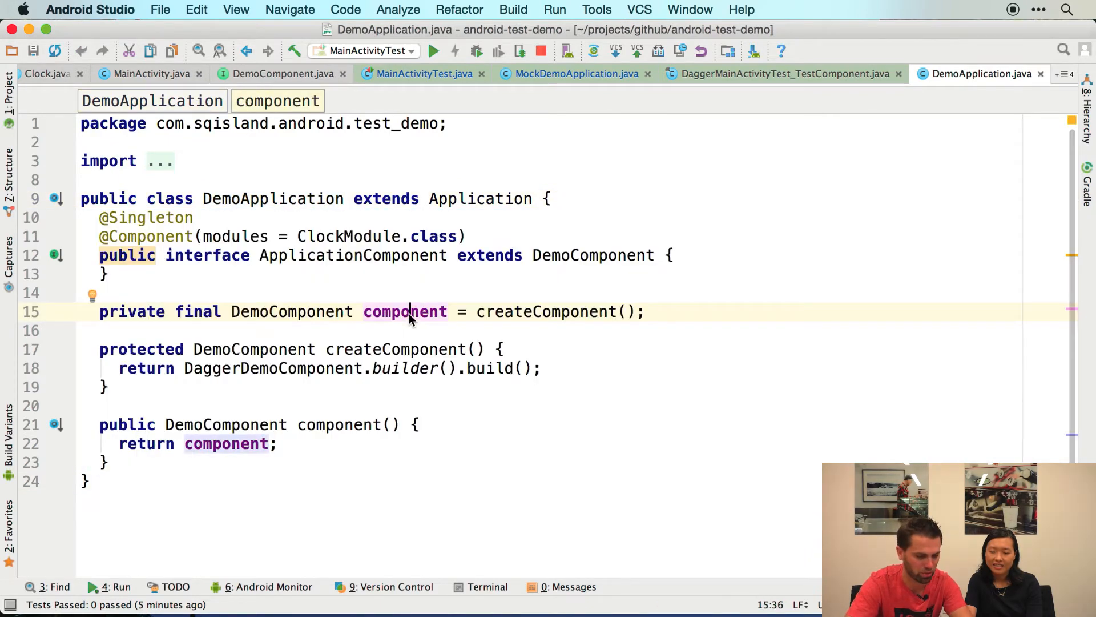
pyautogui.press('super+alt+Left')
pyautogui.press('super+alt+Left')
pyautogui.press('super+alt+Left')
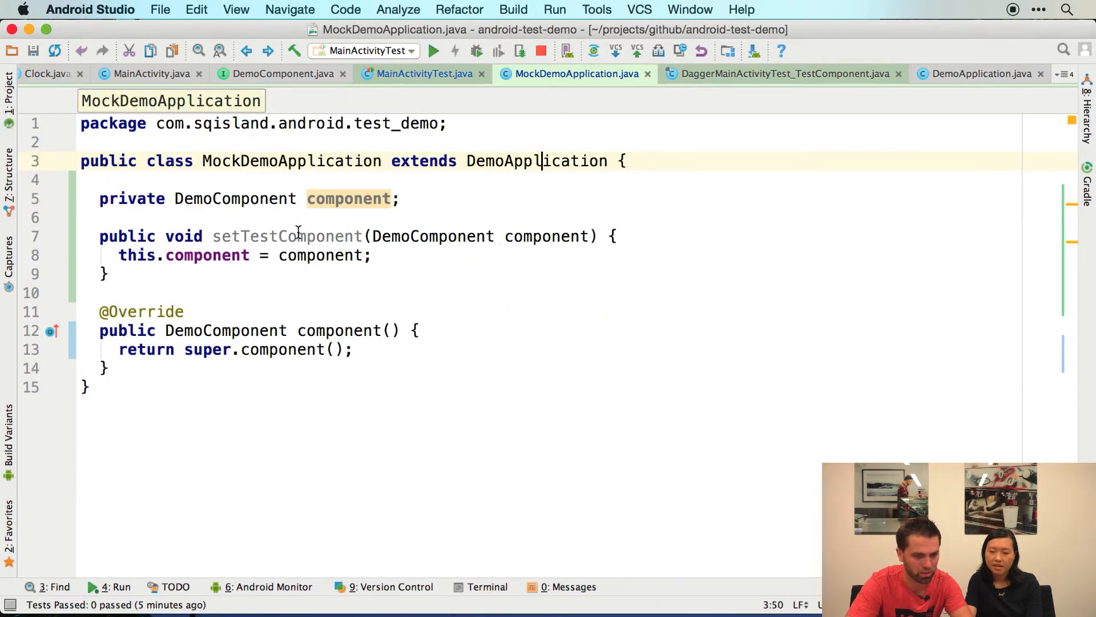
pyautogui.doubleClick(356, 203)
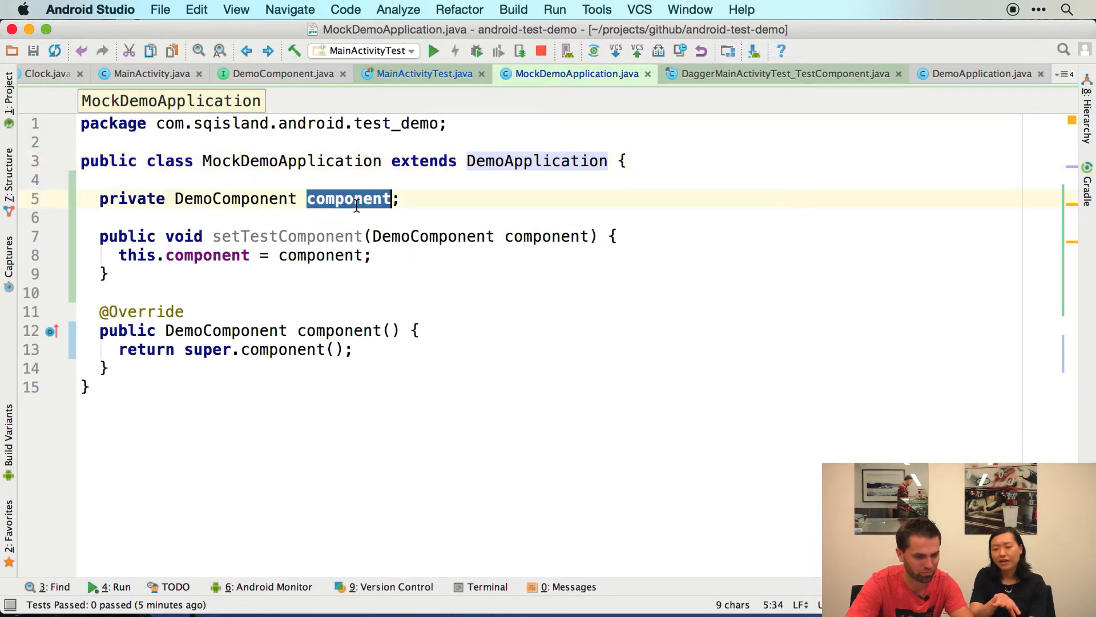
pyautogui.moveTo(186, 350); pyautogui.dragTo(405, 355)
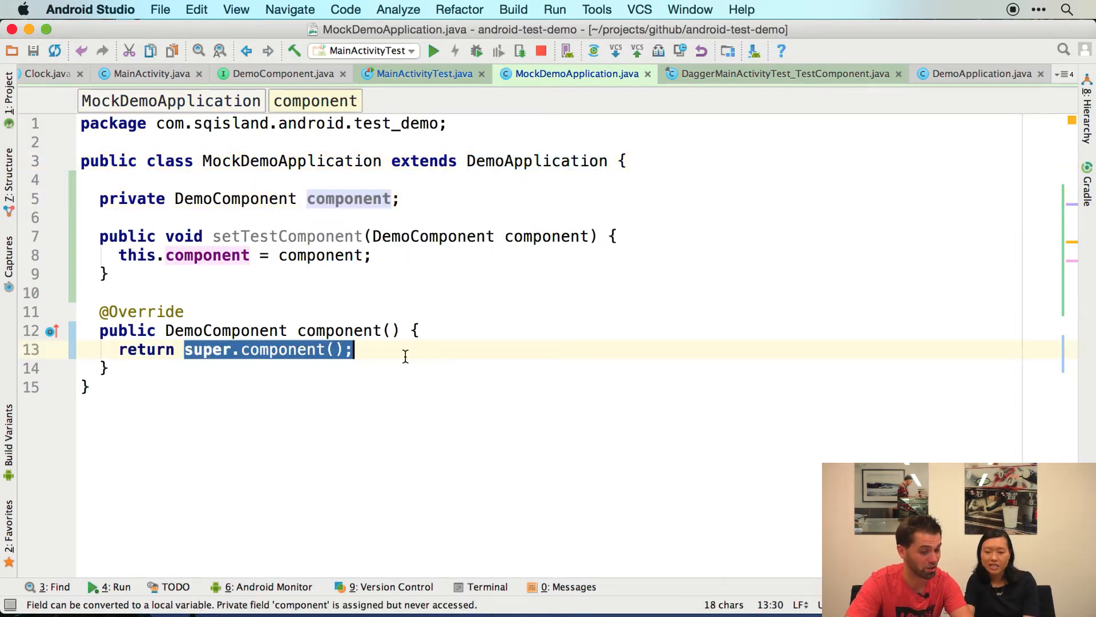
pyautogui.write('component')
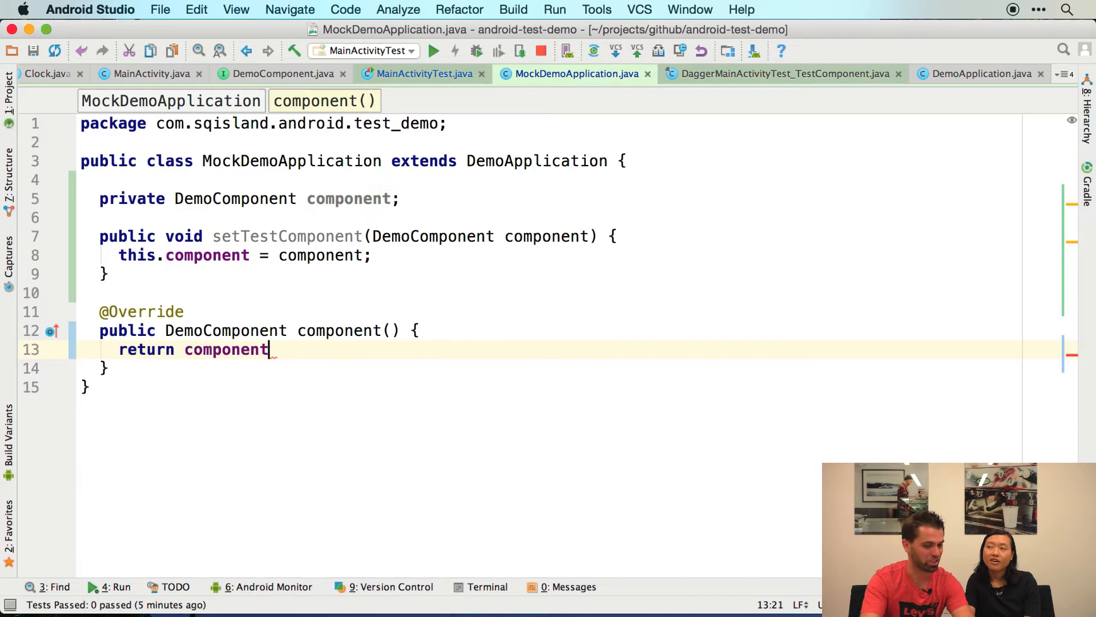
pyautogui.write(';')
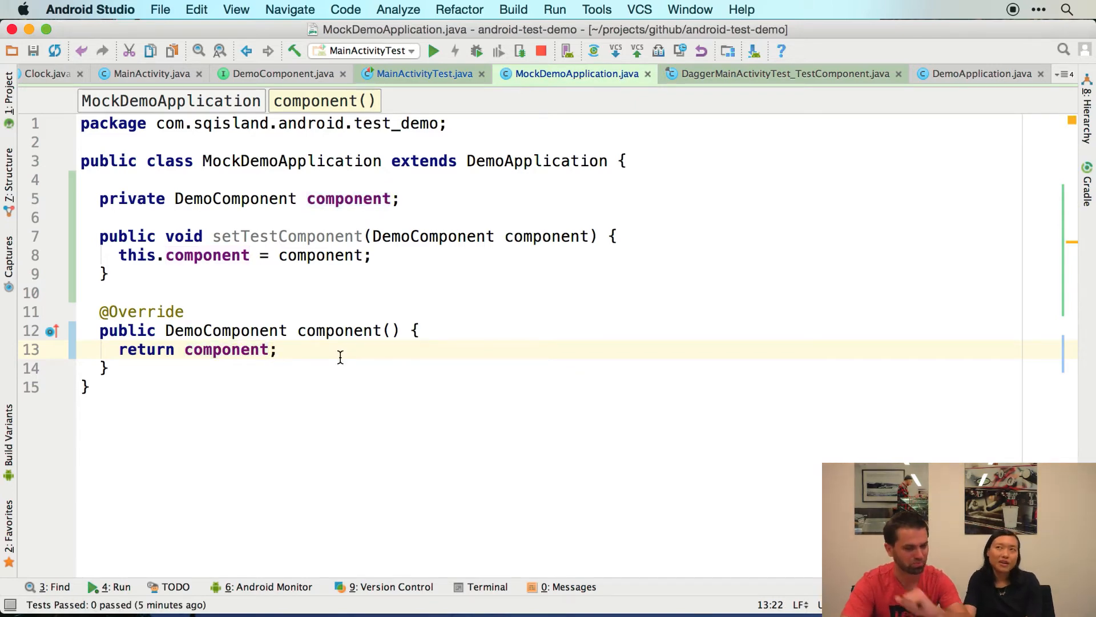
# - Inspect setTestComponent's usages and highlight the component field's usages
pyautogui.click(335, 235)
pyautogui.click(275, 236)
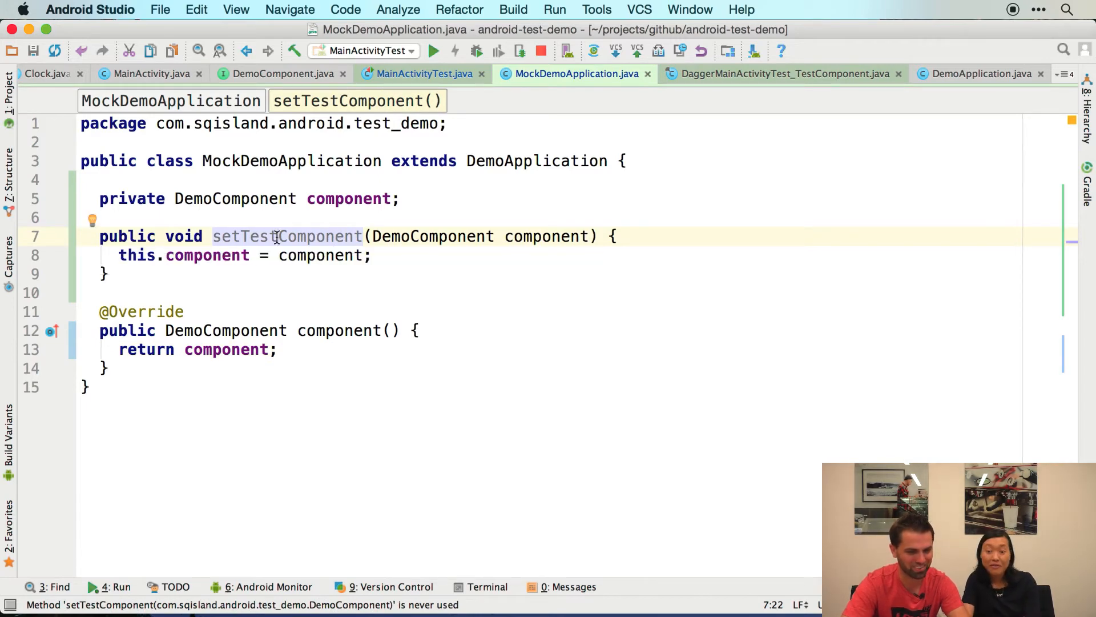
pyautogui.click(310, 199)
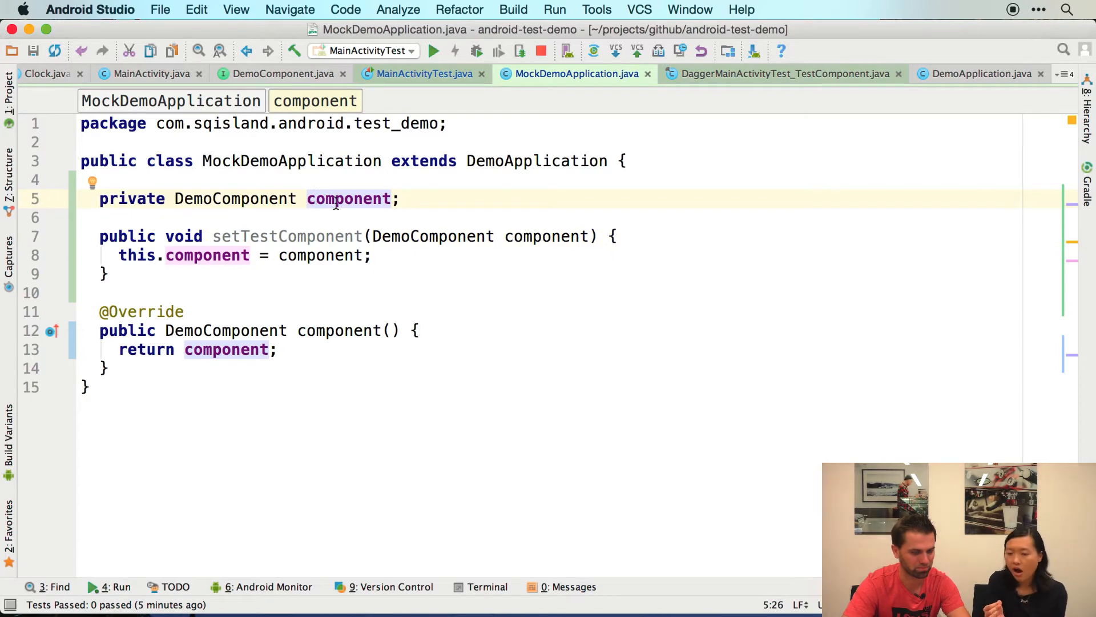
# - Try MainActivityTest.TestComponent as setTestComponent's parameter type, then undo back to DemoComponent
pyautogui.click(412, 235)
pyautogui.doubleClick(413, 236)
pyautogui.write('Test')
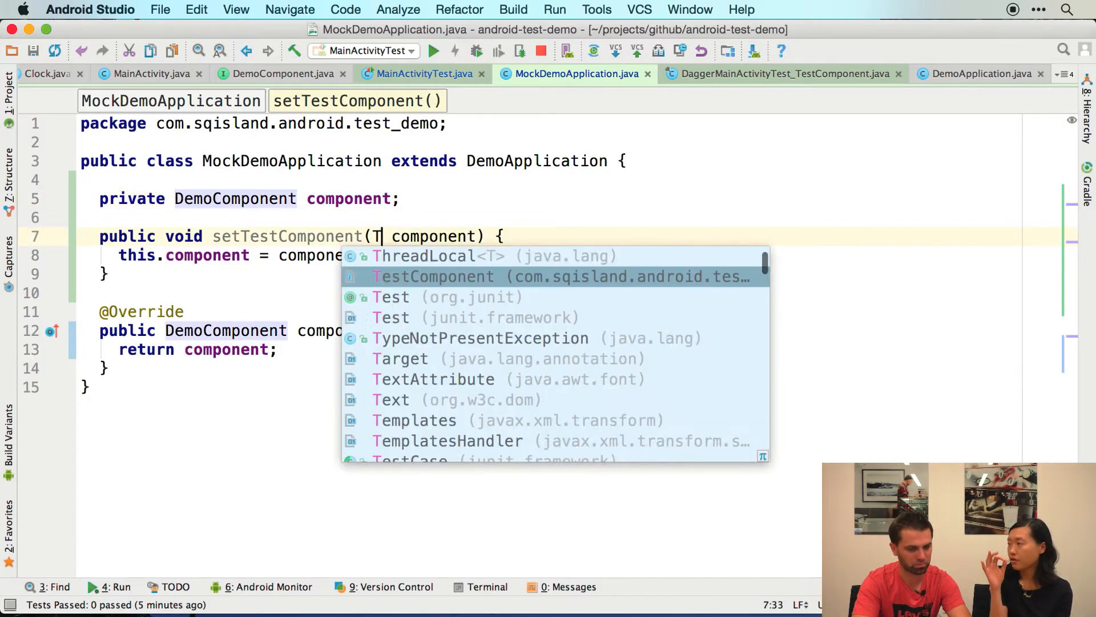
pyautogui.write('C')
pyautogui.press('Return')
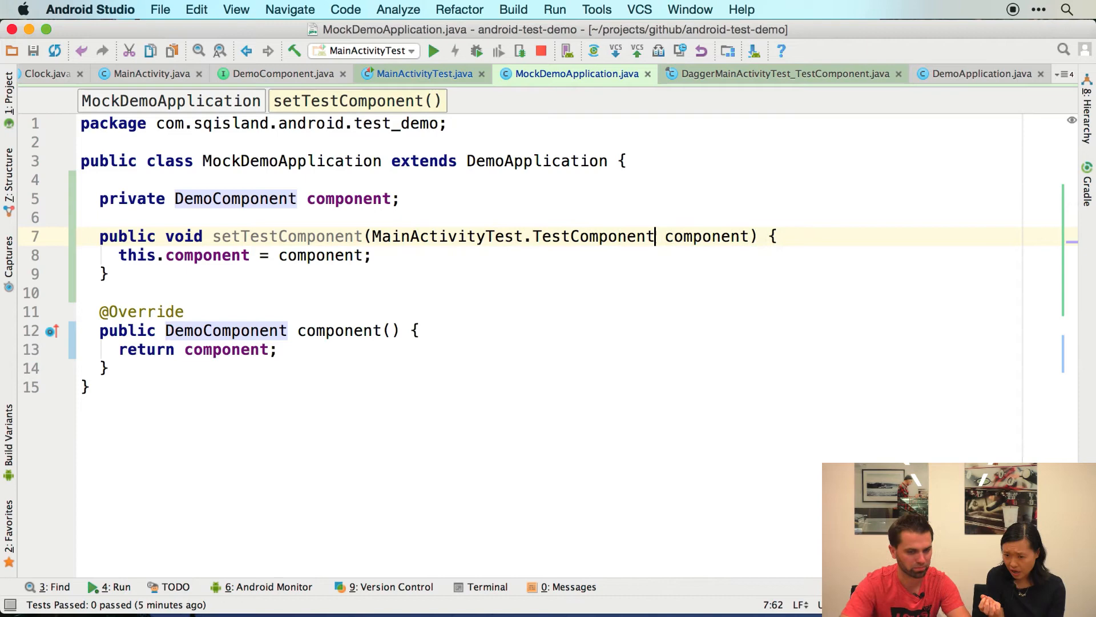
pyautogui.moveTo(654, 236); pyautogui.dragTo(372, 236)
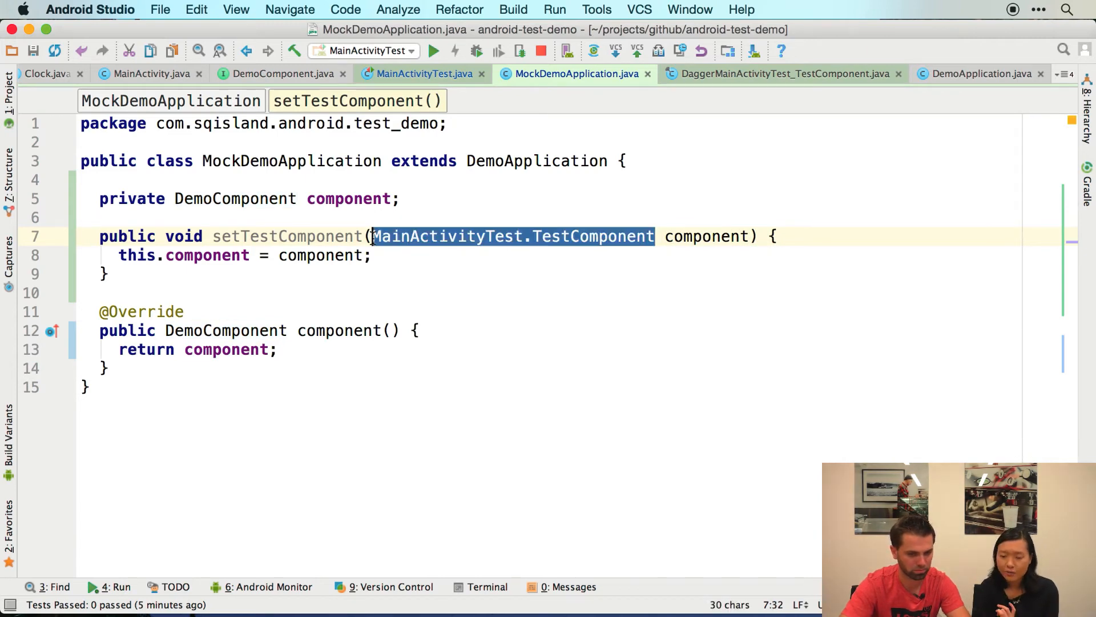
pyautogui.press('super+z')
pyautogui.press('super+z')
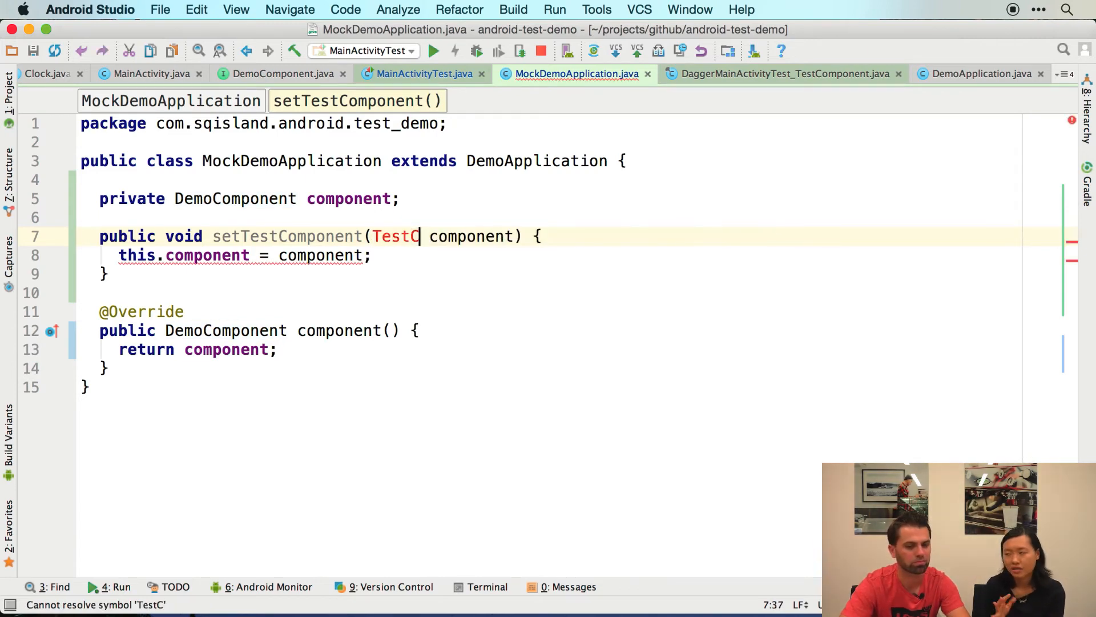
pyautogui.press('super+z')
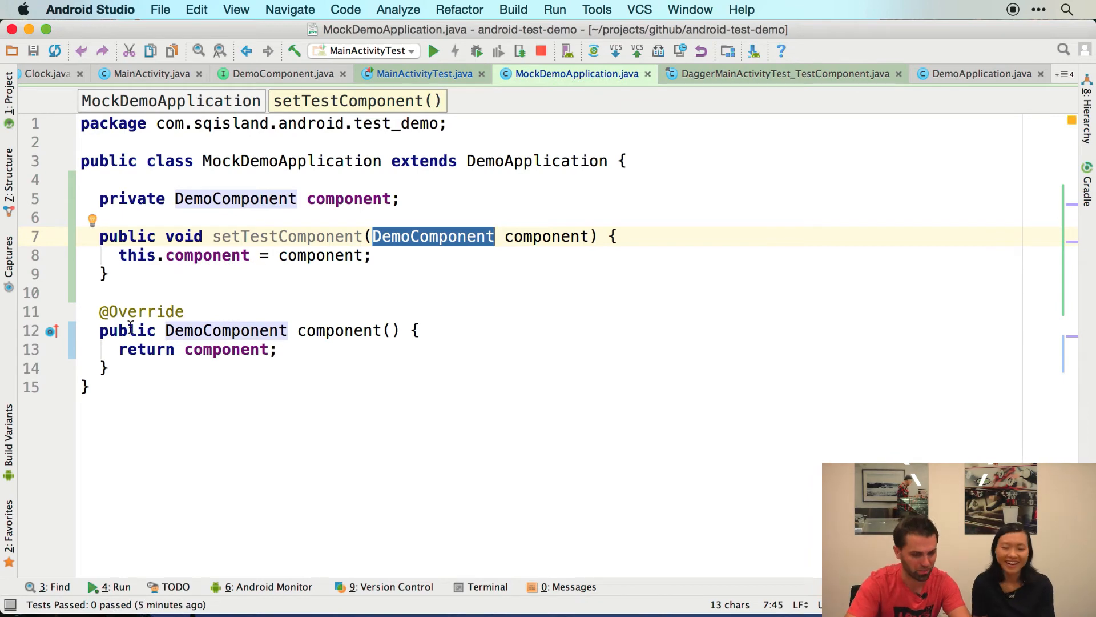
# - Pick up the MockDemoApplication class name for reuse
pyautogui.click(106, 274)
pyautogui.moveTo(287, 236)
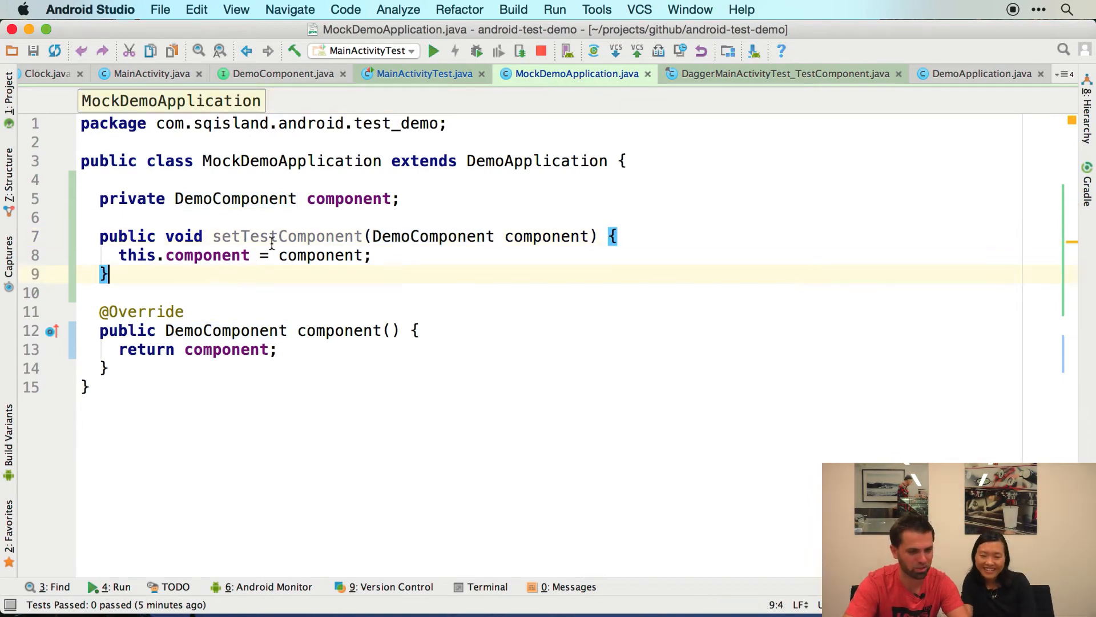
pyautogui.click(311, 161)
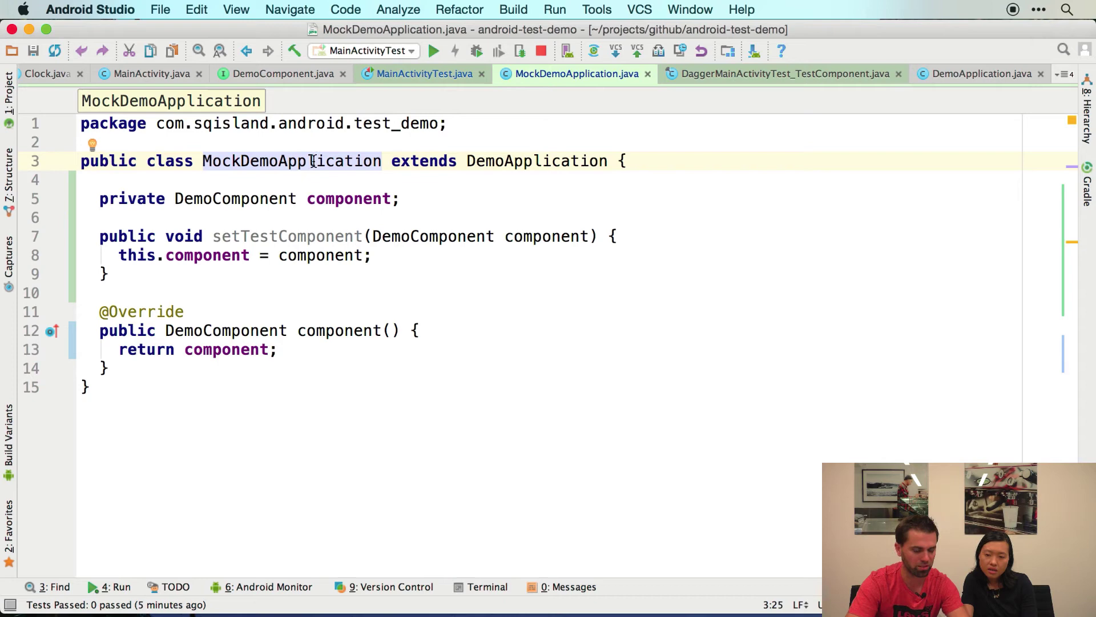
pyautogui.doubleClick(300, 161)
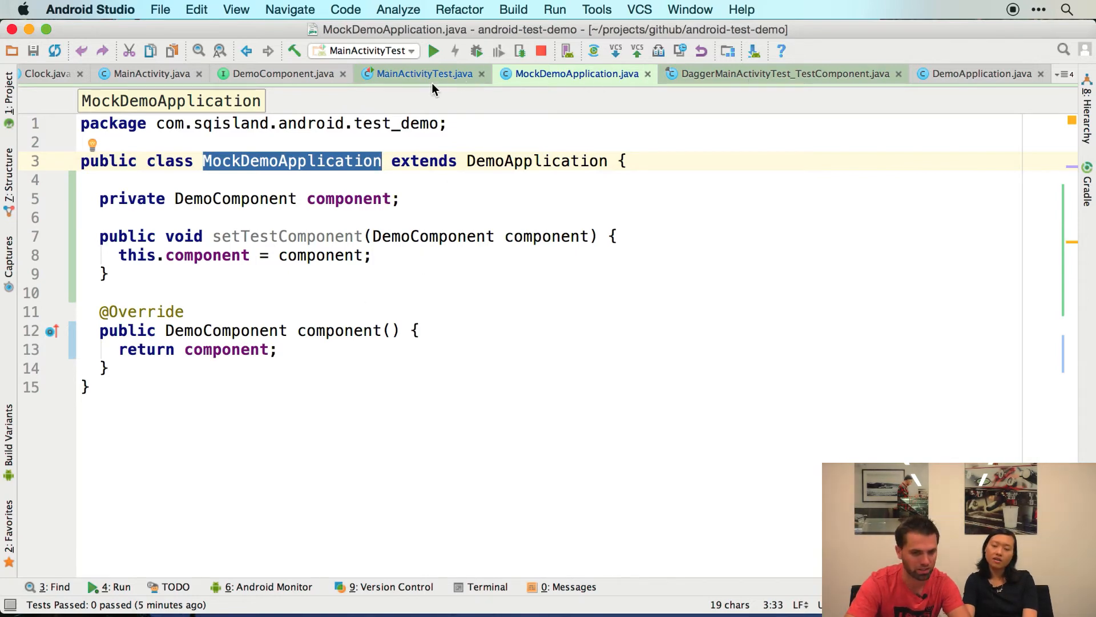
# - Go to MainActivityTest and add a blank line below the TestComponent build line in setUp
pyautogui.press('super+o')
pyautogui.write('MainAc')
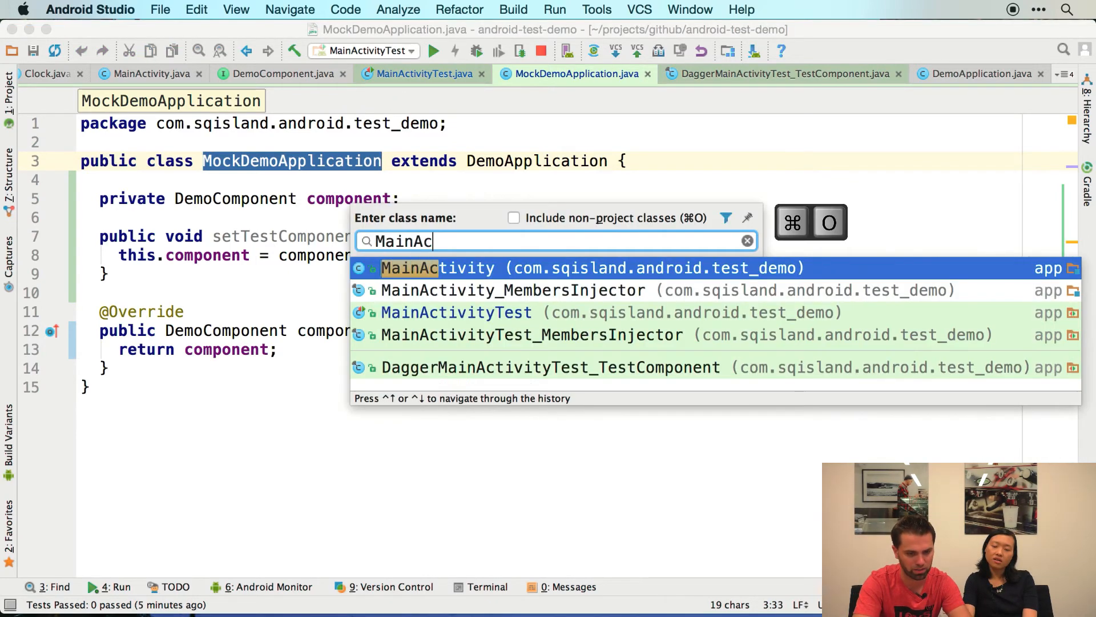
pyautogui.write('Te')
pyautogui.press('Return')
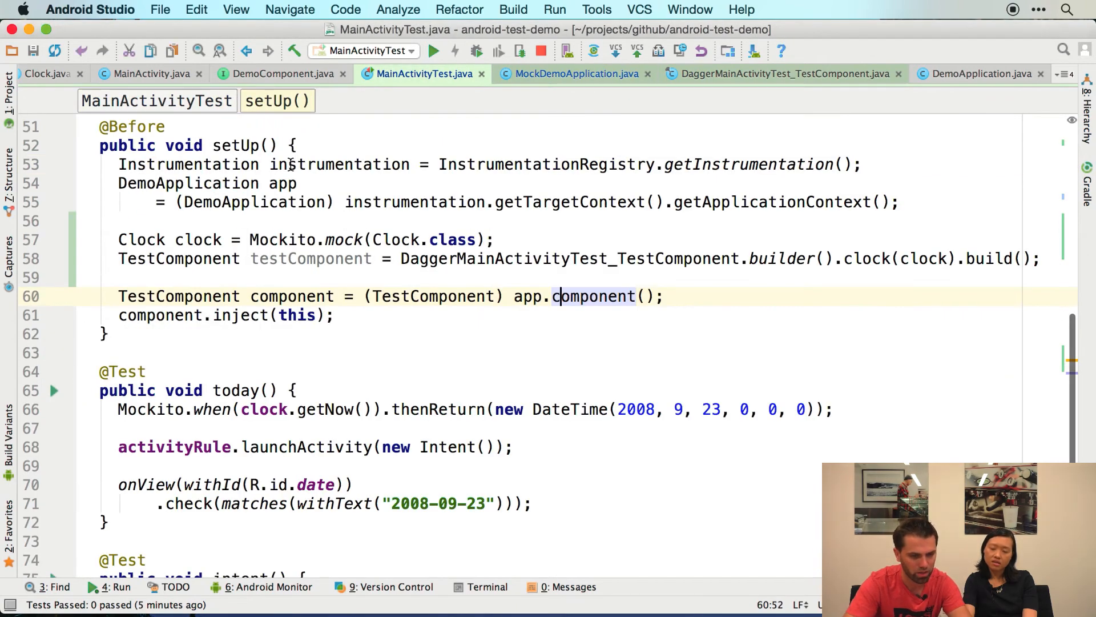
pyautogui.scroll(10, 288, 258)
pyautogui.scroll(3, 288, 266)
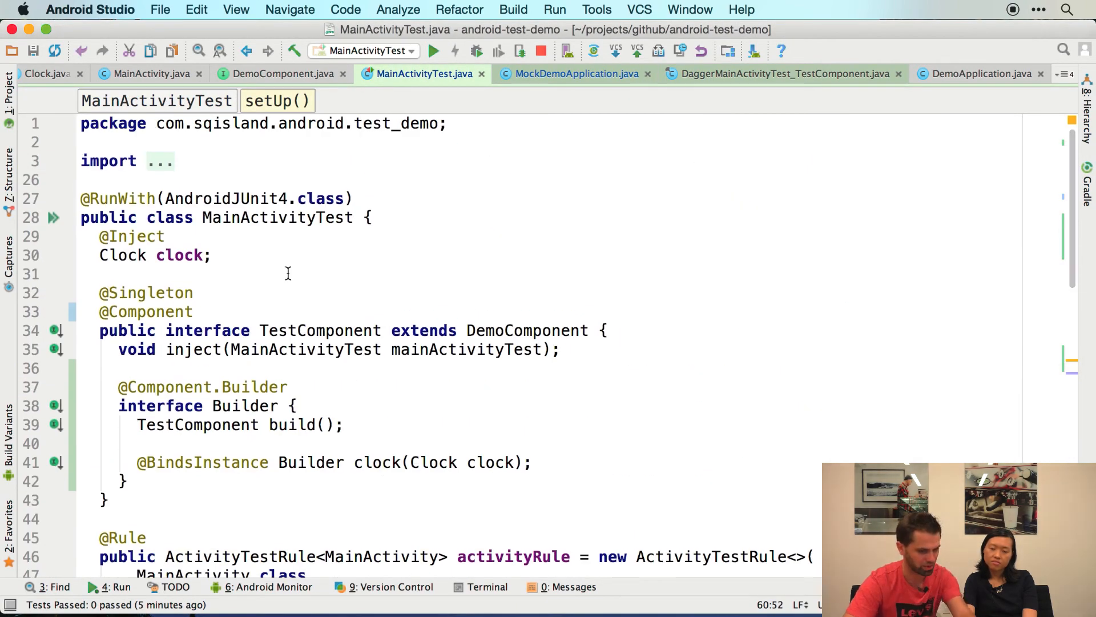
pyautogui.click(326, 329)
pyautogui.scroll(-5, 325, 330)
pyautogui.scroll(-5, 317, 334)
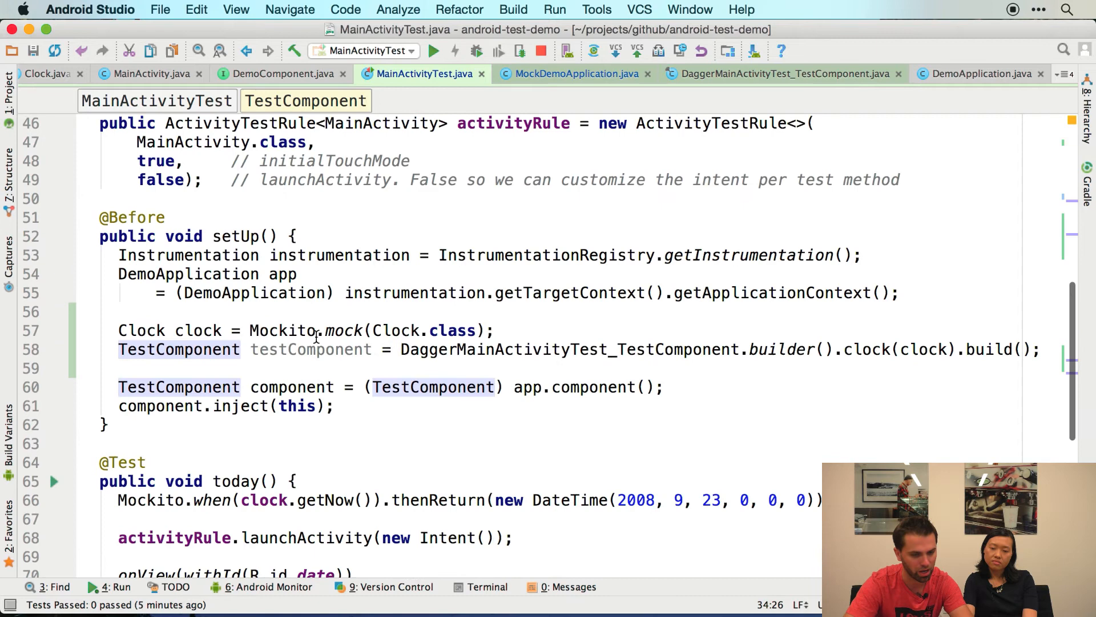
pyautogui.click(317, 350)
pyautogui.press('End')
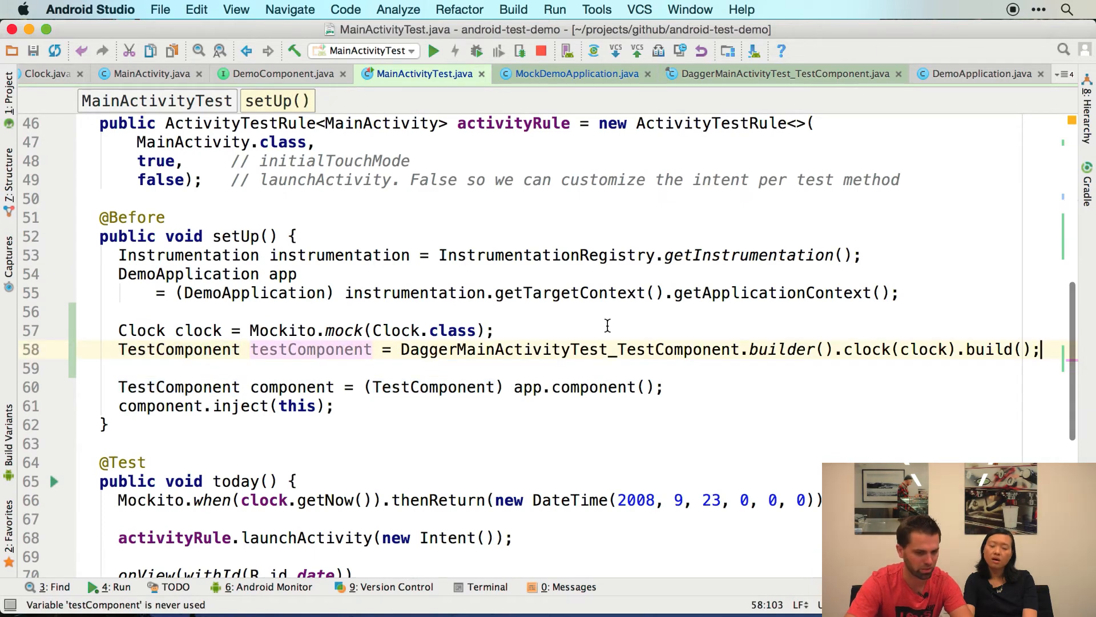
pyautogui.press('Return')
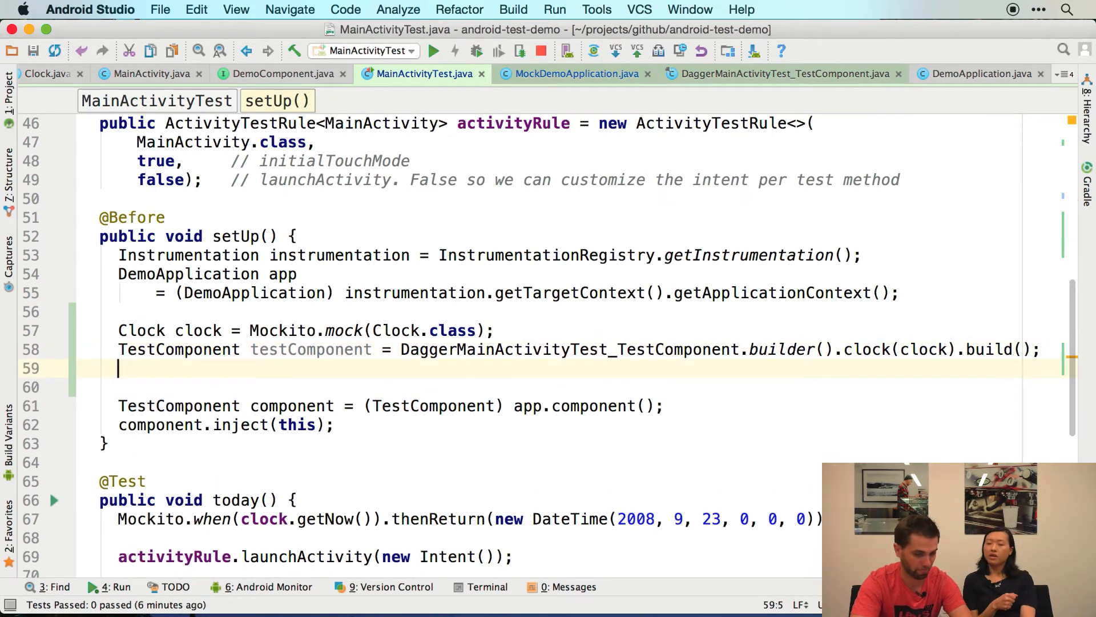
# - Reopen DemoApplication.java from Recent Files
pyautogui.press('super+e')
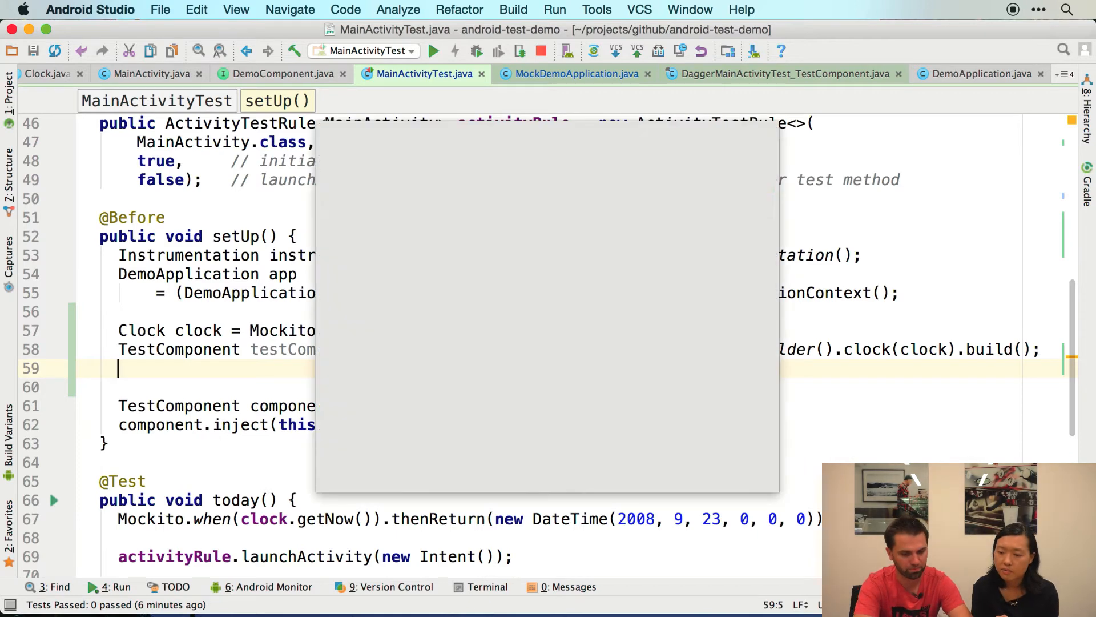
pyautogui.write('D')
pyautogui.press('Return')
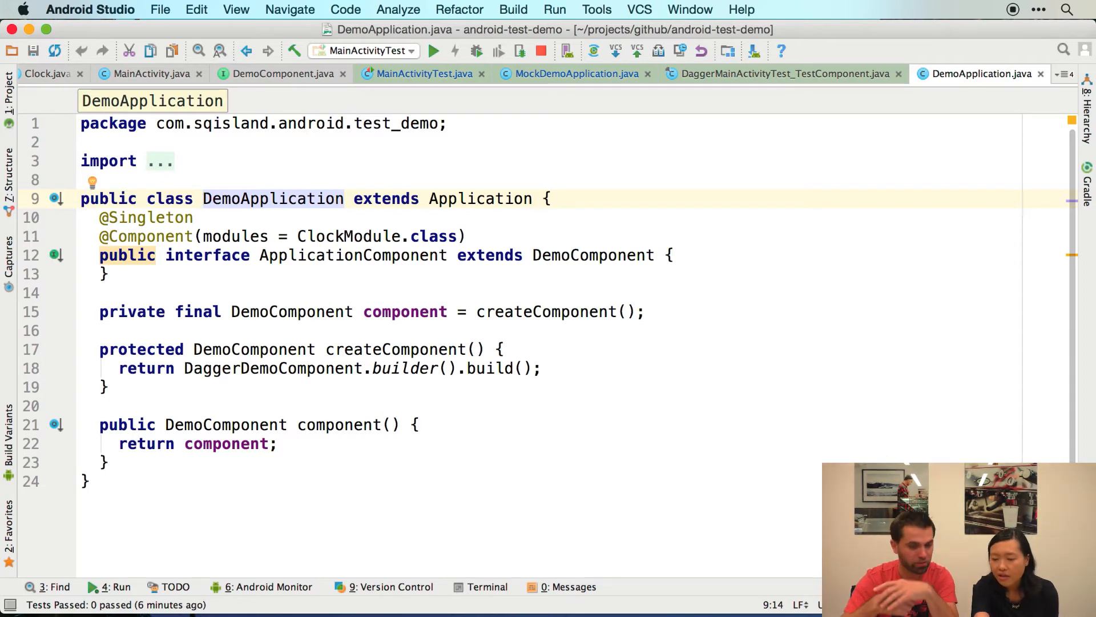
# - Review DemoApplication's component field and createComponent call
pyautogui.doubleClick(402, 314)
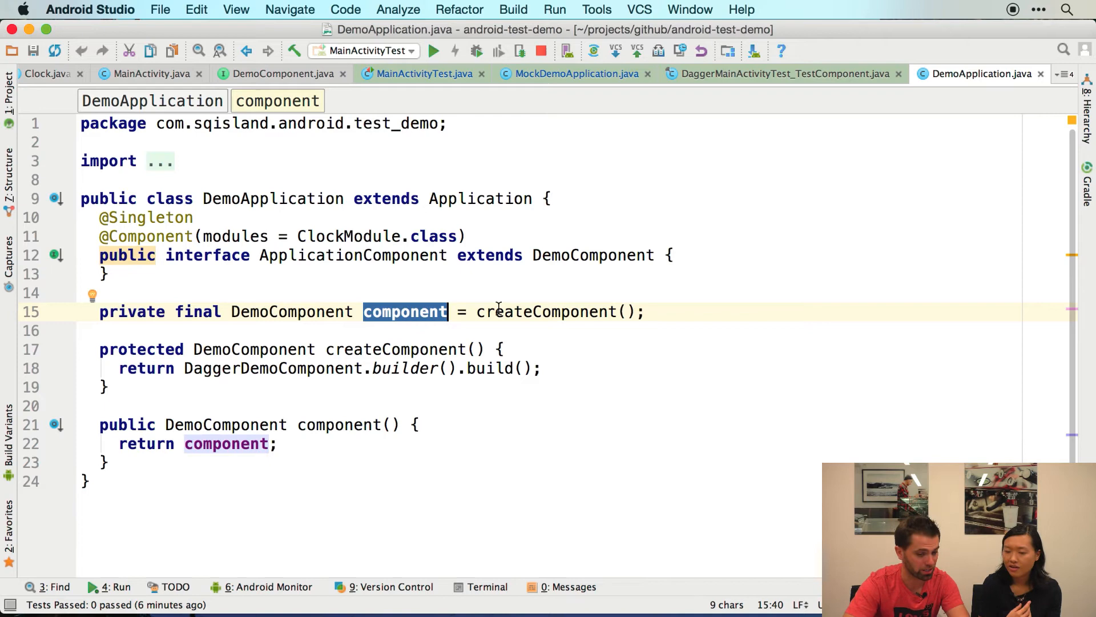
pyautogui.click(477, 312)
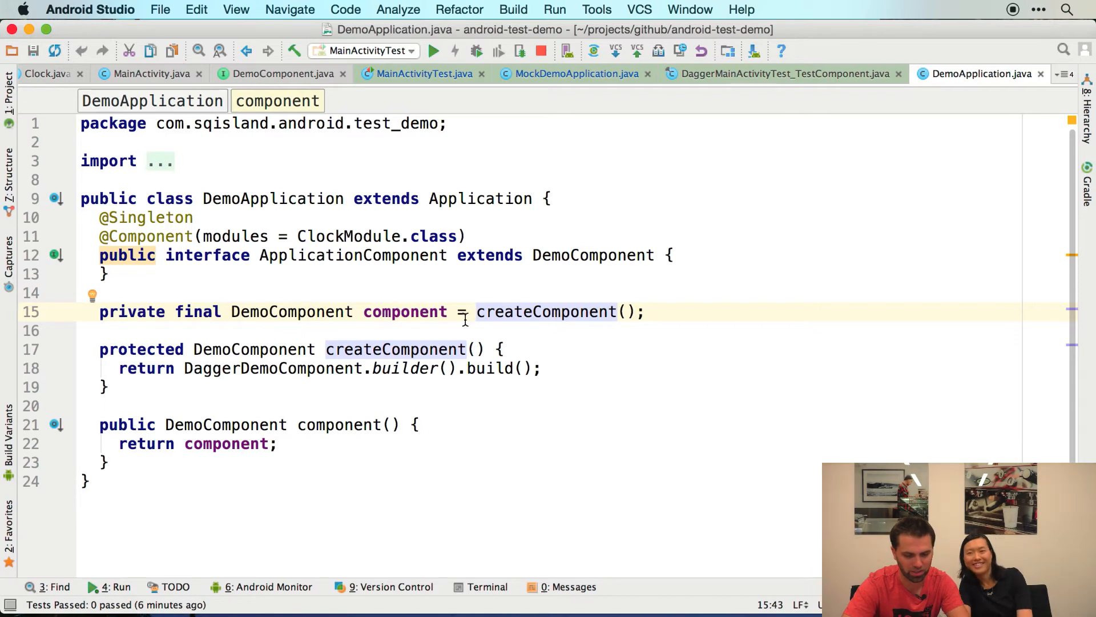
pyautogui.doubleClick(420, 312)
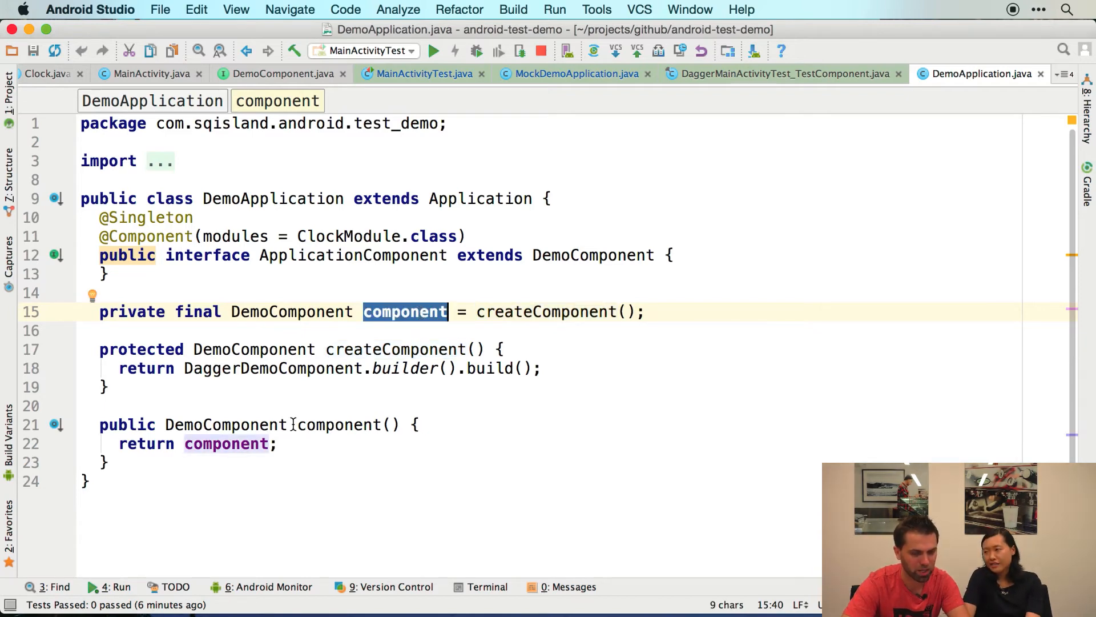
# - Return to MainActivityTest.java via Recent Files
pyautogui.press('super+e')
pyautogui.press('Down')
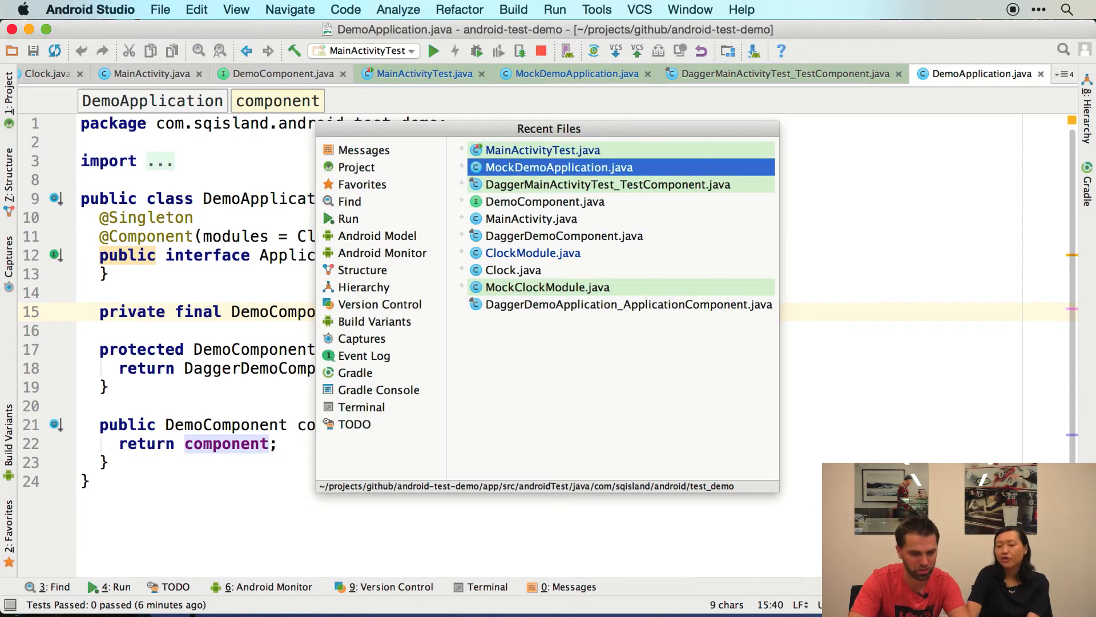
pyautogui.press('Down')
pyautogui.press('Down')
pyautogui.press('Up')
pyautogui.press('Up')
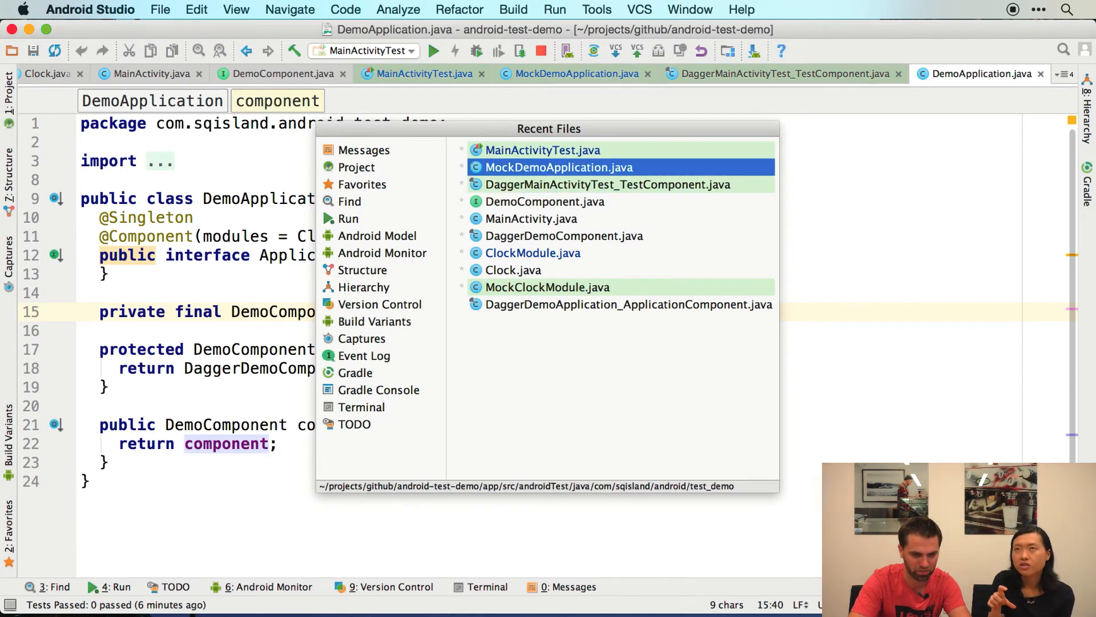
pyautogui.press('Up')
pyautogui.press('Return')
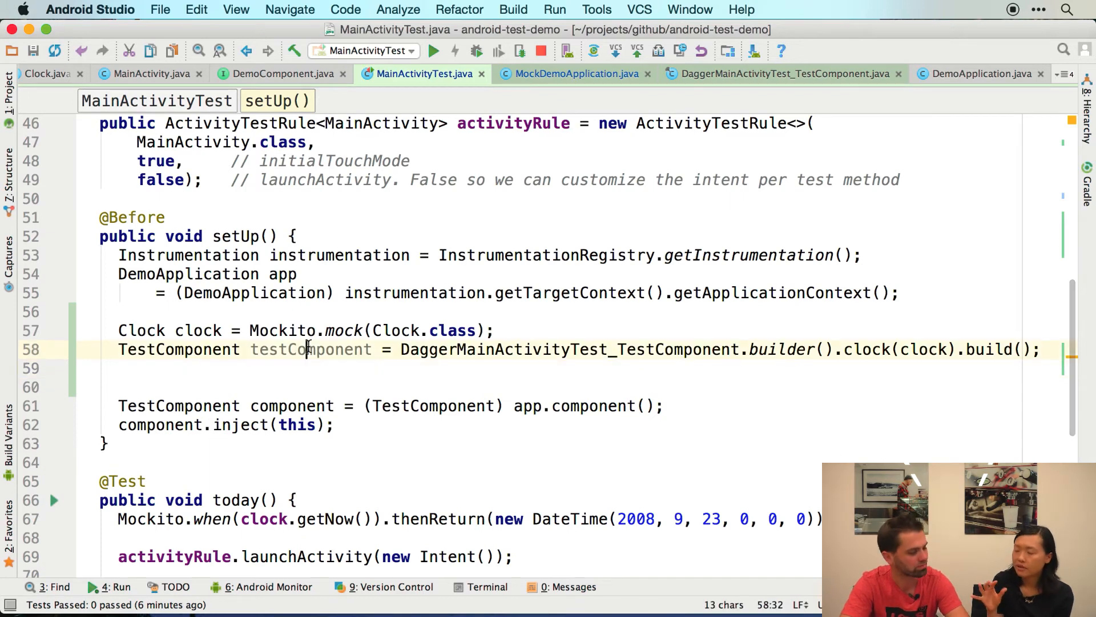
# - Delete setUp's line casting app.component() to TestComponent and settle the caret on empty line 59
pyautogui.doubleClick(309, 349)
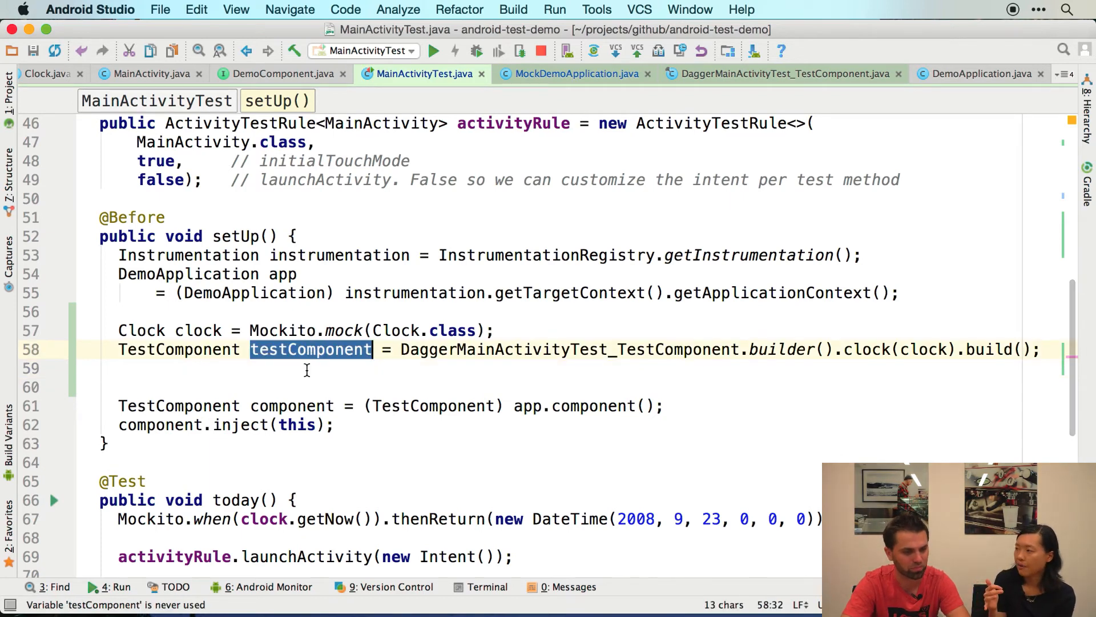
pyautogui.click(307, 369)
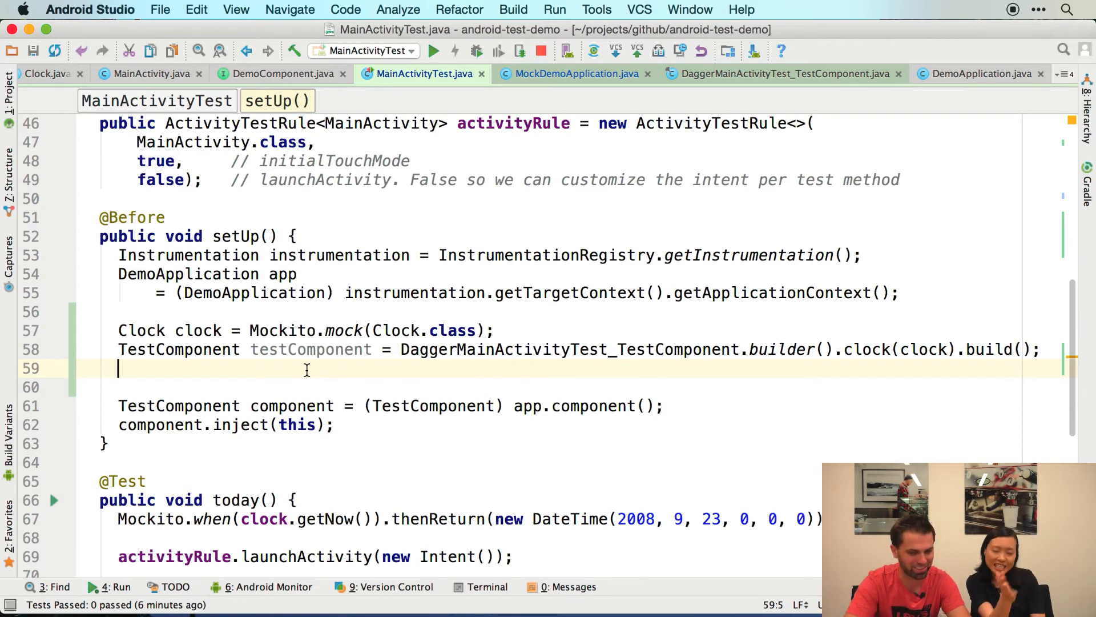
pyautogui.doubleClick(410, 406)
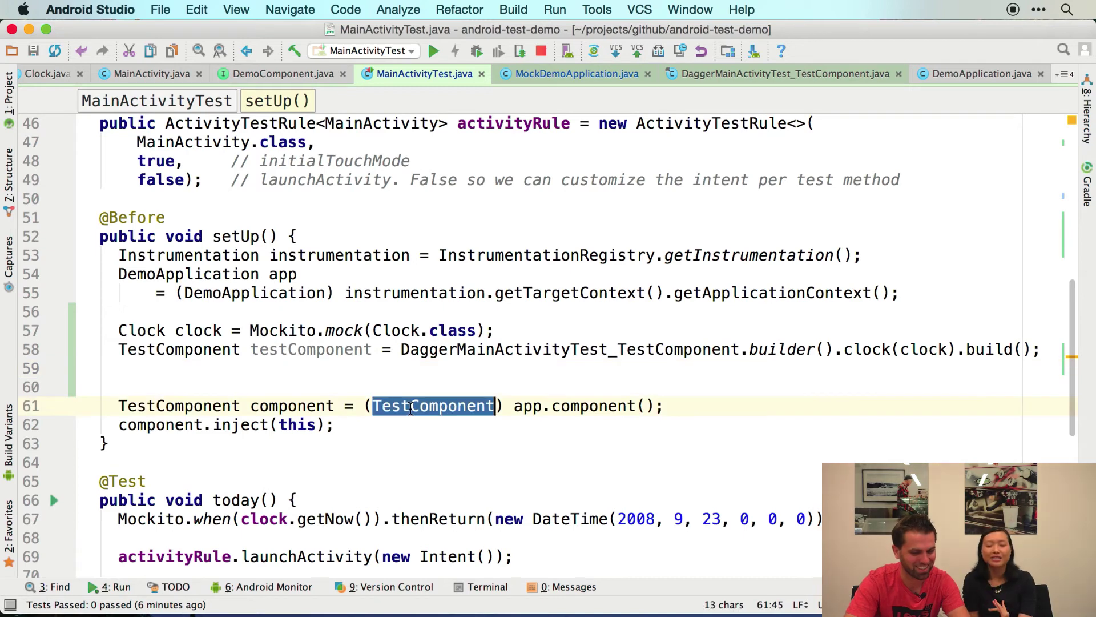
pyautogui.click(383, 362)
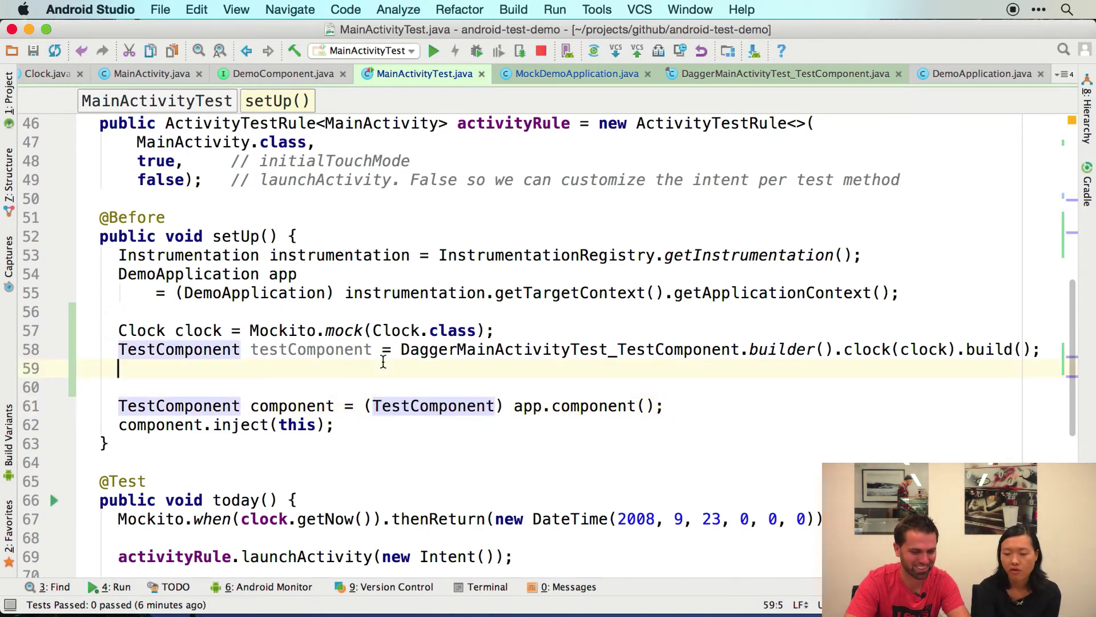
pyautogui.click(308, 405)
pyautogui.press('Up')
pyautogui.press('Up')
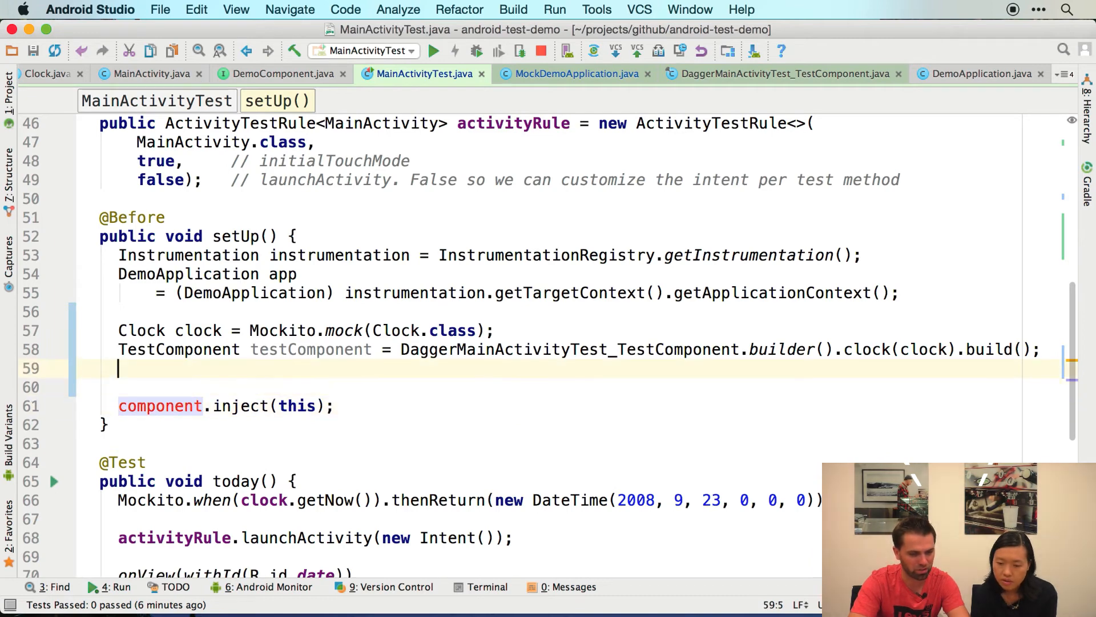
pyautogui.moveTo(310, 350)
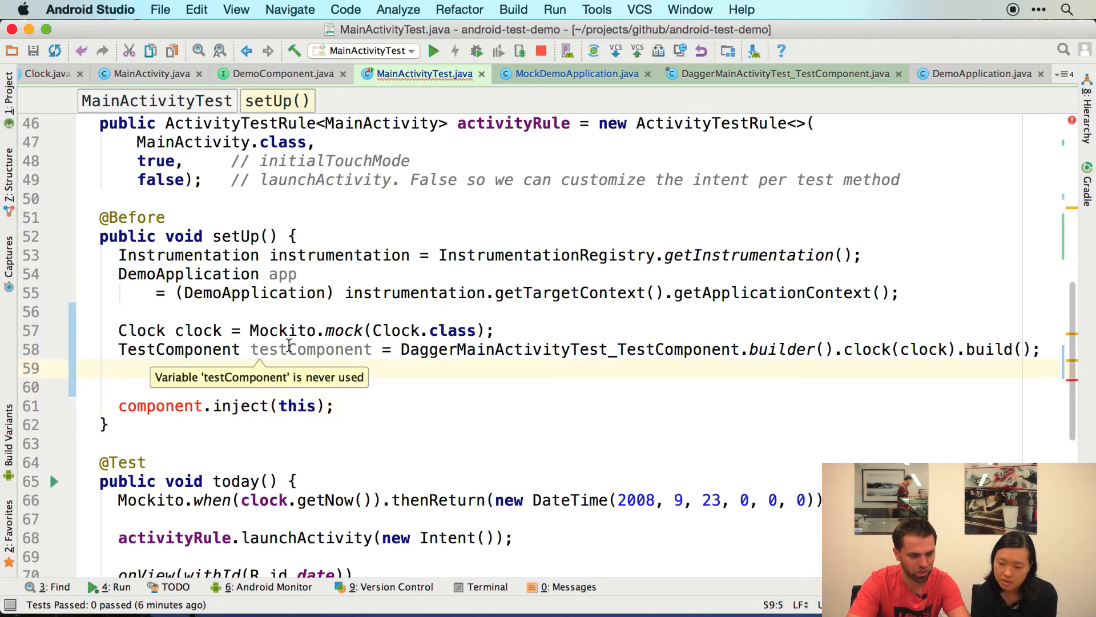
pyautogui.hotkey('alt', 'Up')
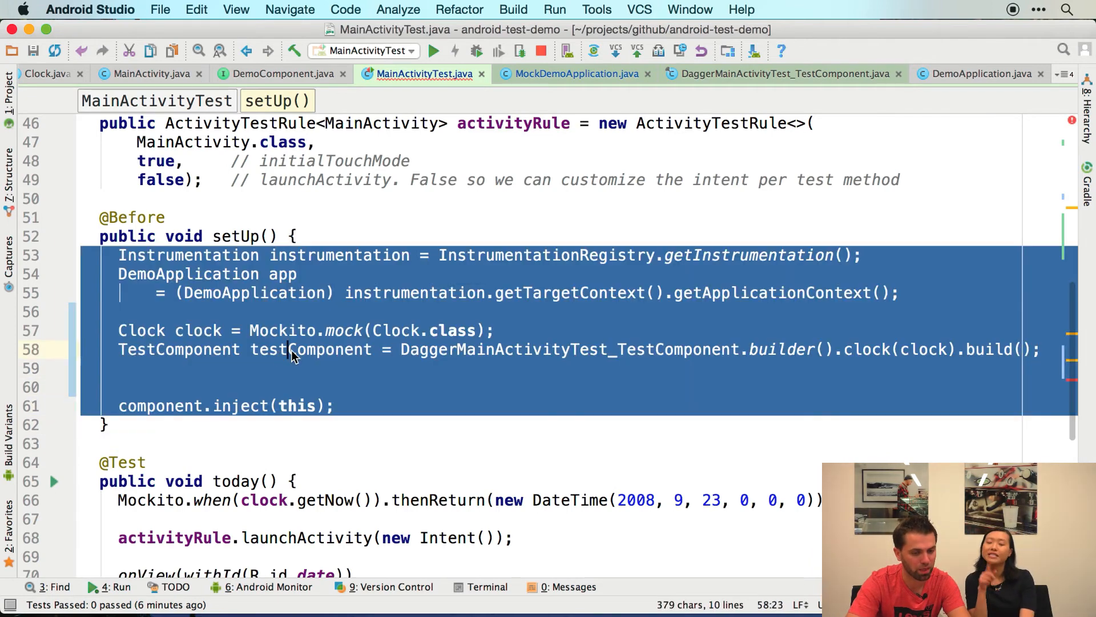
pyautogui.doubleClick(296, 350)
pyautogui.click(280, 367)
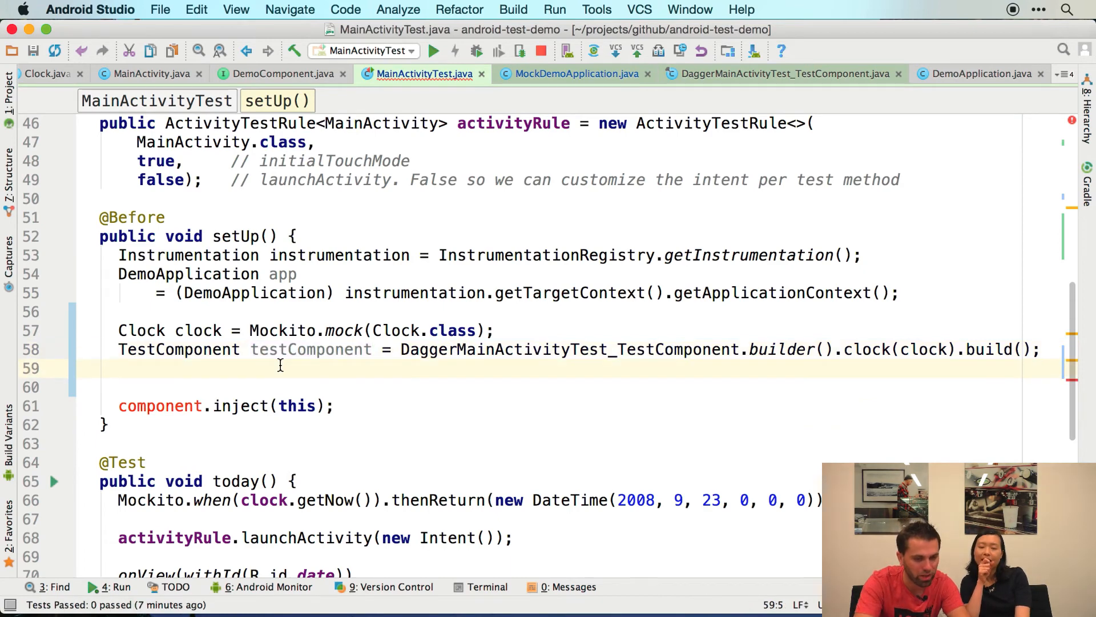
pyautogui.write('app.setT')
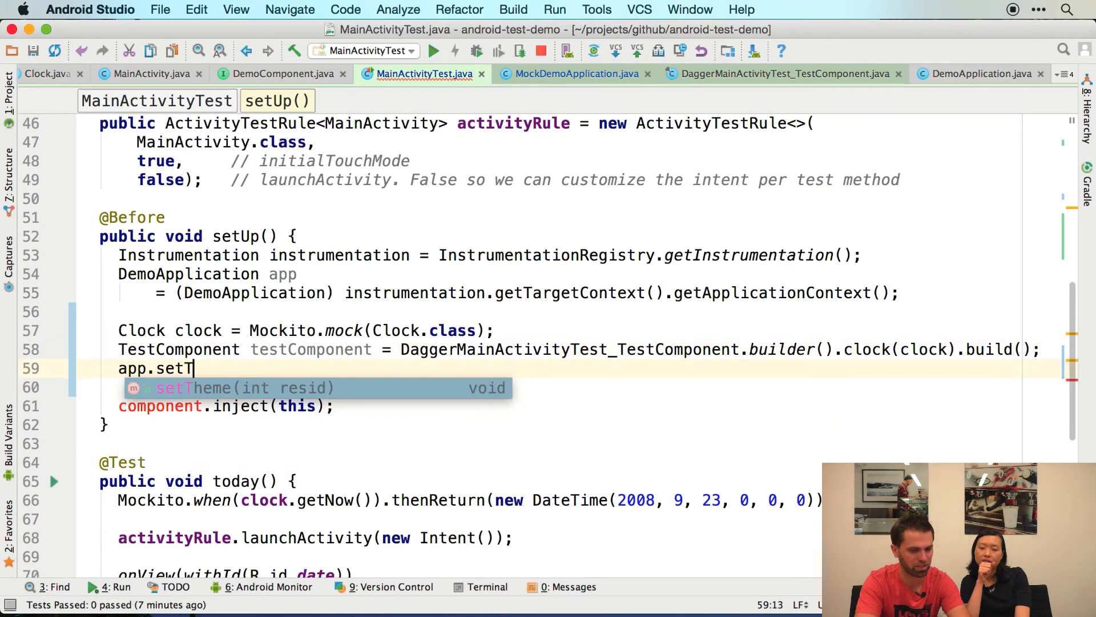
# - Change both the app declaration and cast from DemoApplication to MockDemoApplication
pyautogui.press('BackSpace')
pyautogui.press('BackSpace')
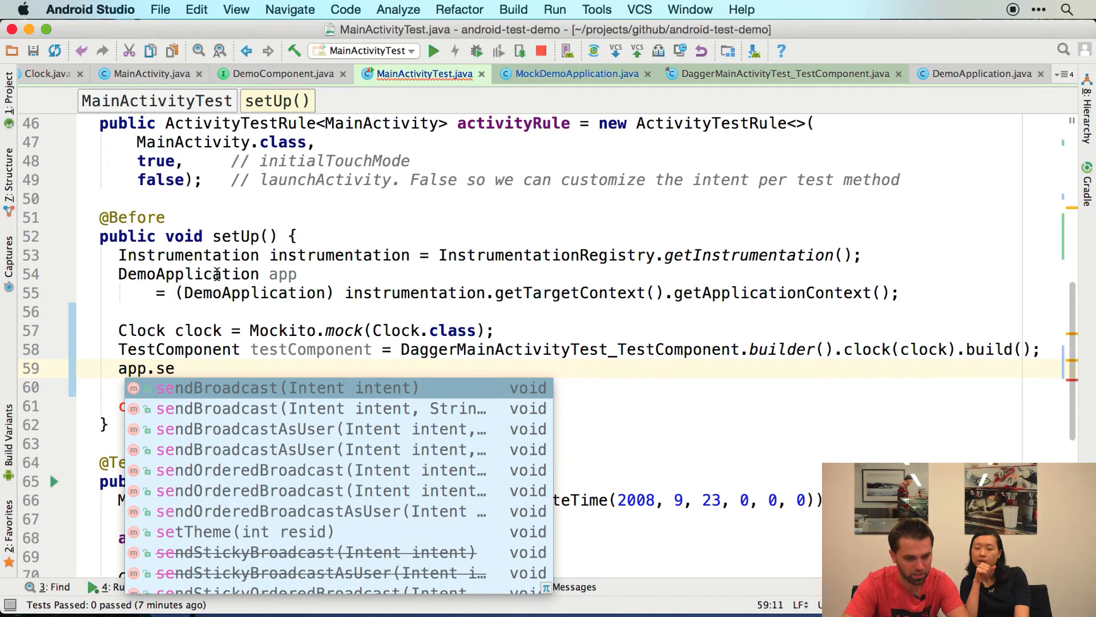
pyautogui.doubleClick(217, 274)
pyautogui.doubleClick(226, 292)
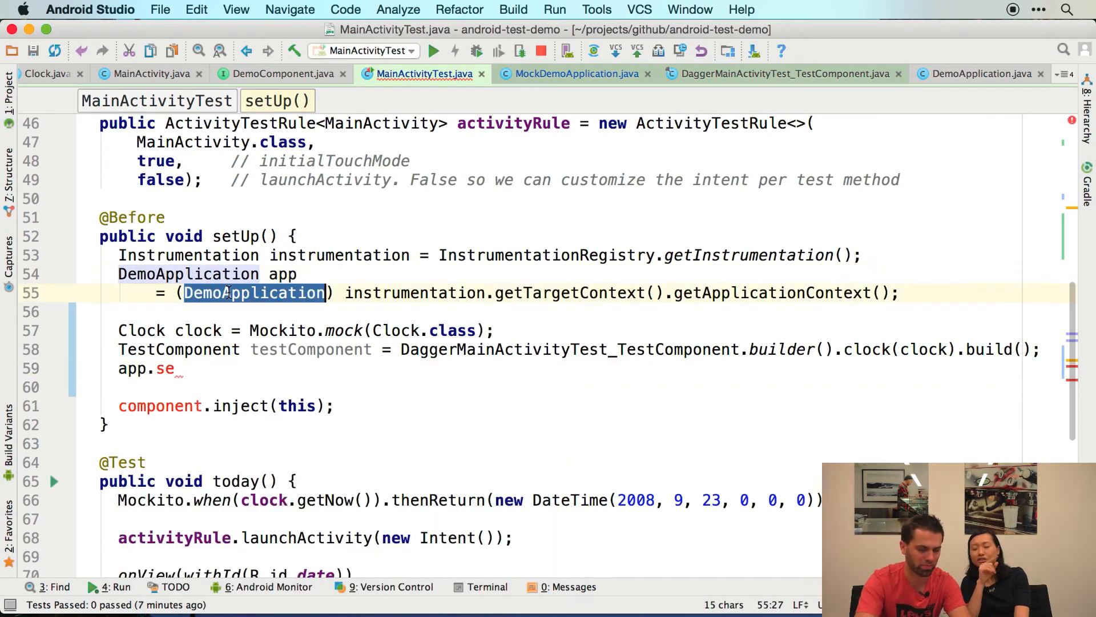
pyautogui.write('Mock')
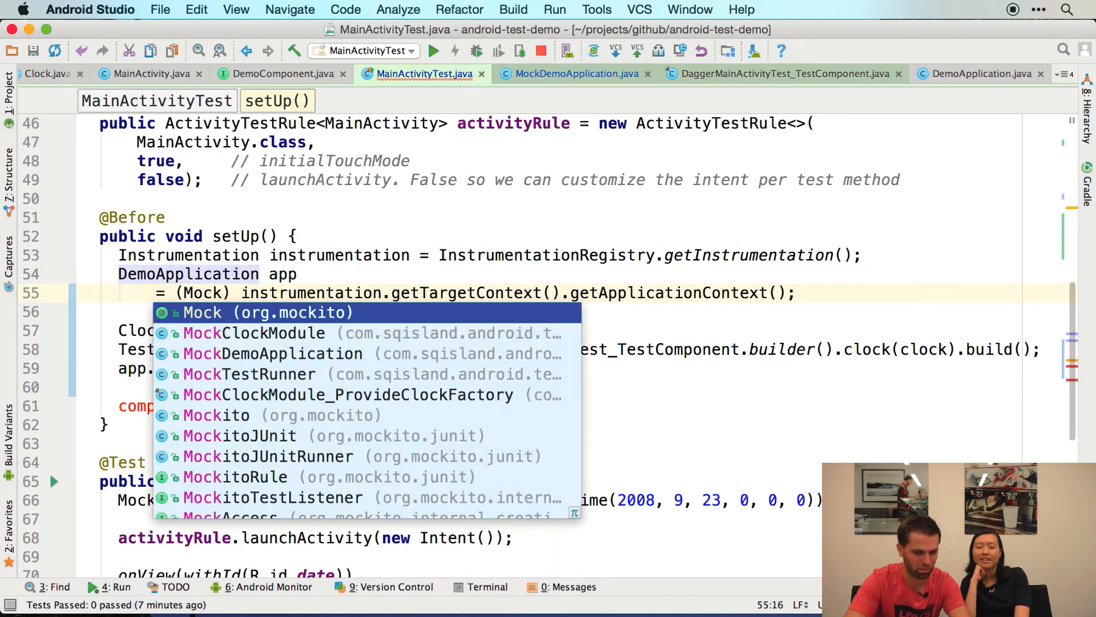
pyautogui.press('Down')
pyautogui.press('Down')
pyautogui.press('Return')
pyautogui.doubleClick(216, 292)
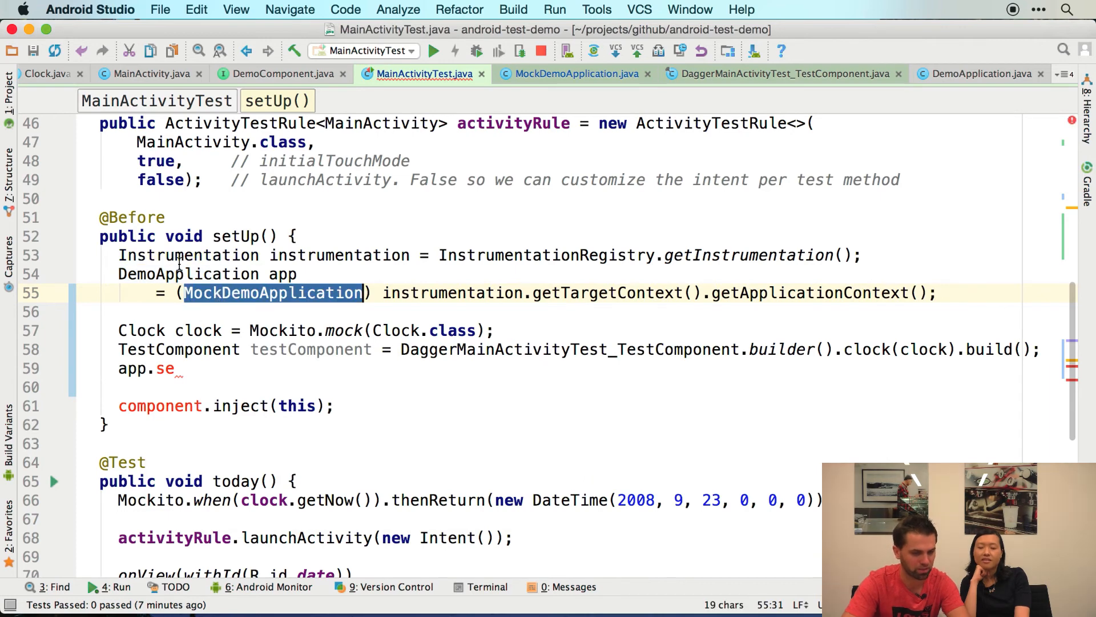
pyautogui.press('super+c')
pyautogui.doubleClick(181, 274)
pyautogui.press('super+v')
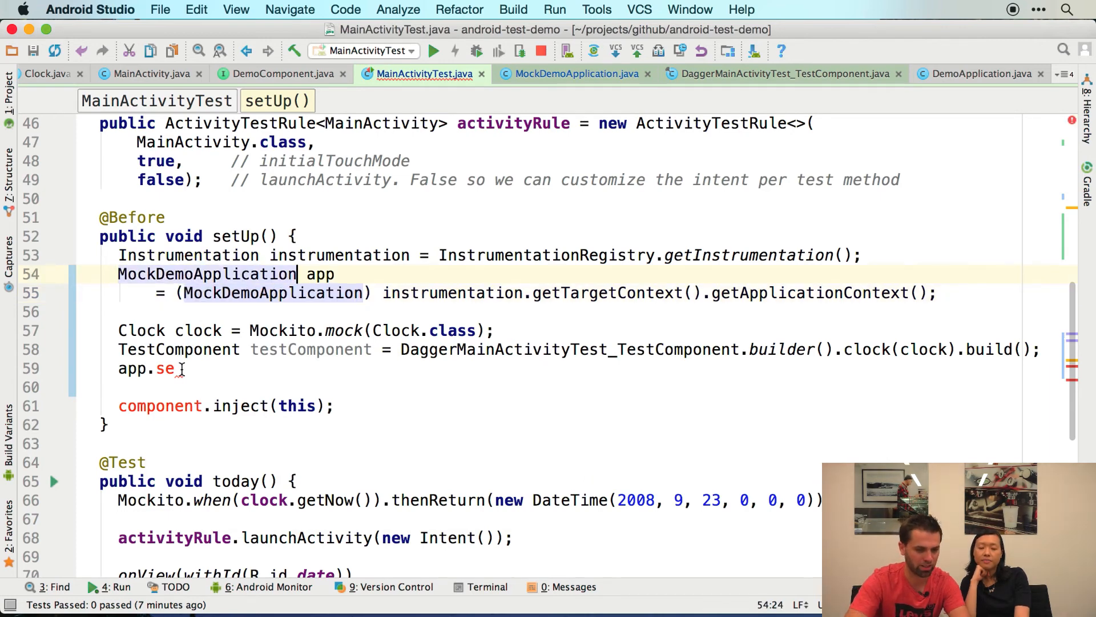
# - Complete line 59 as app.setTestComponent(testComponent) via autocomplete
pyautogui.click(182, 368)
pyautogui.hotkey('ctrl', 'space')
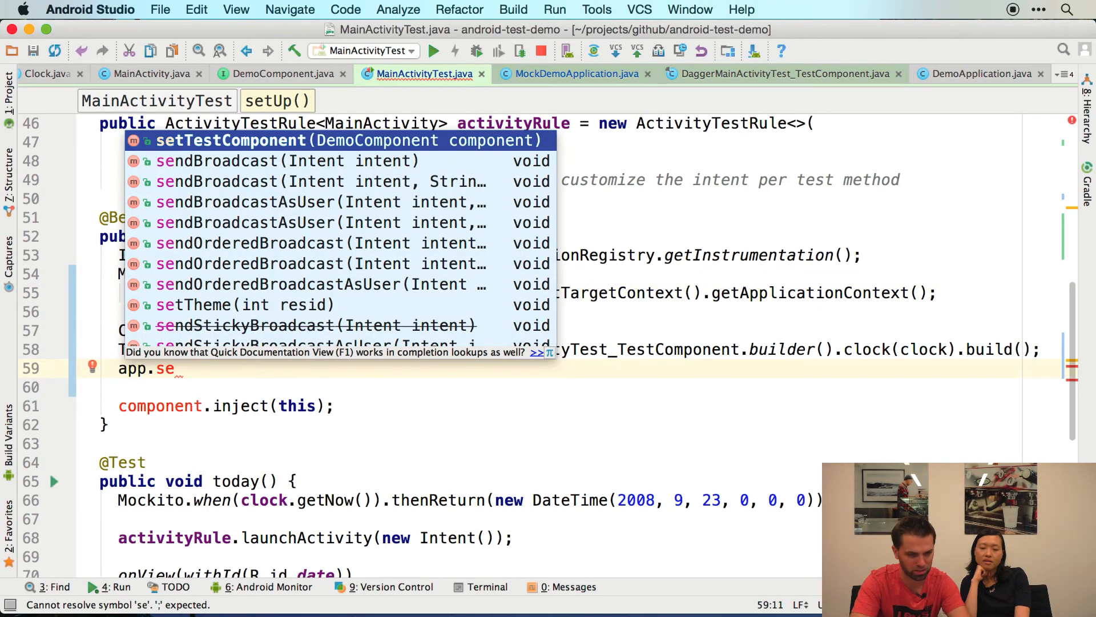
pyautogui.press('Return')
pyautogui.write('test);')
pyautogui.press('Return')
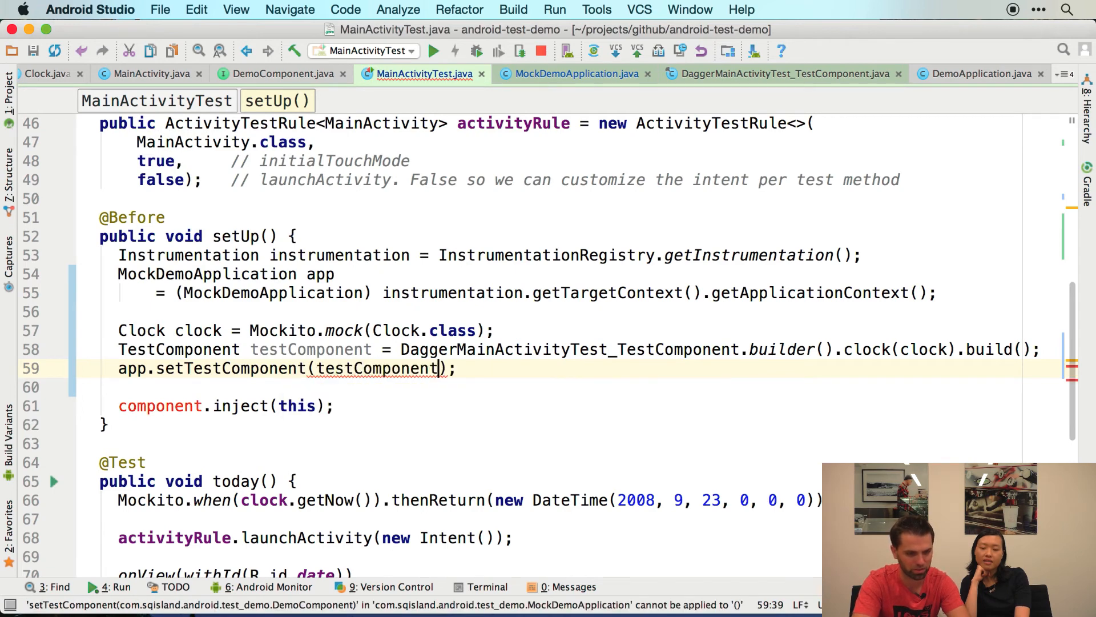
# - Make setUp end with testComponent.inject(this) instead of component.inject(this)
pyautogui.doubleClick(382, 368)
pyautogui.press('super+c')
pyautogui.doubleClick(137, 407)
pyautogui.press('super+v')
pyautogui.scroll(4, 216, 317)
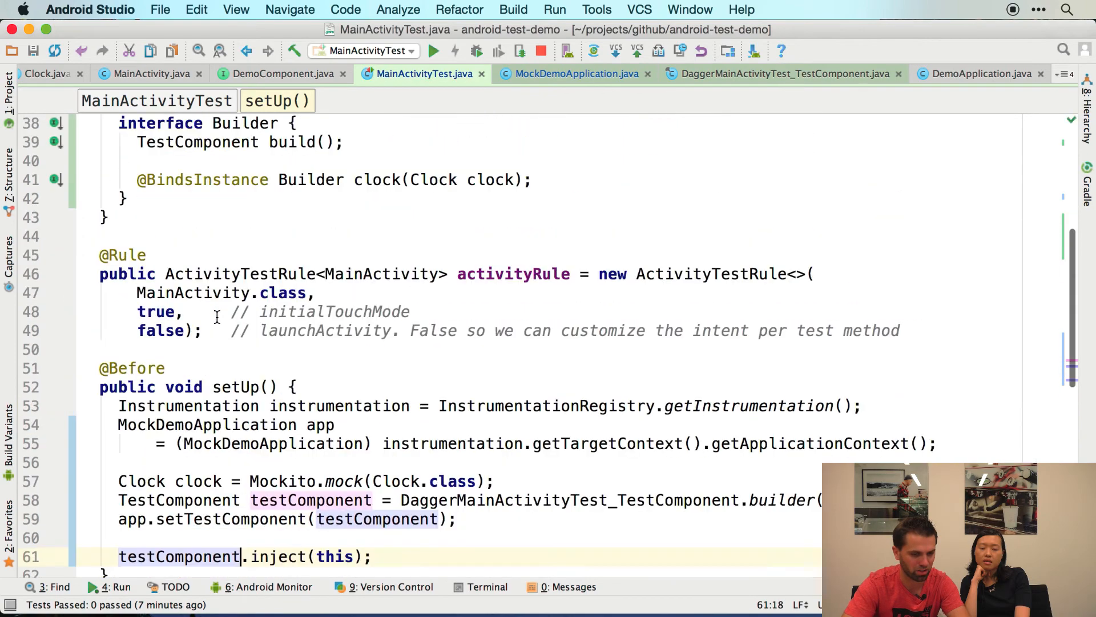
pyautogui.scroll(5, 216, 317)
pyautogui.doubleClick(138, 161)
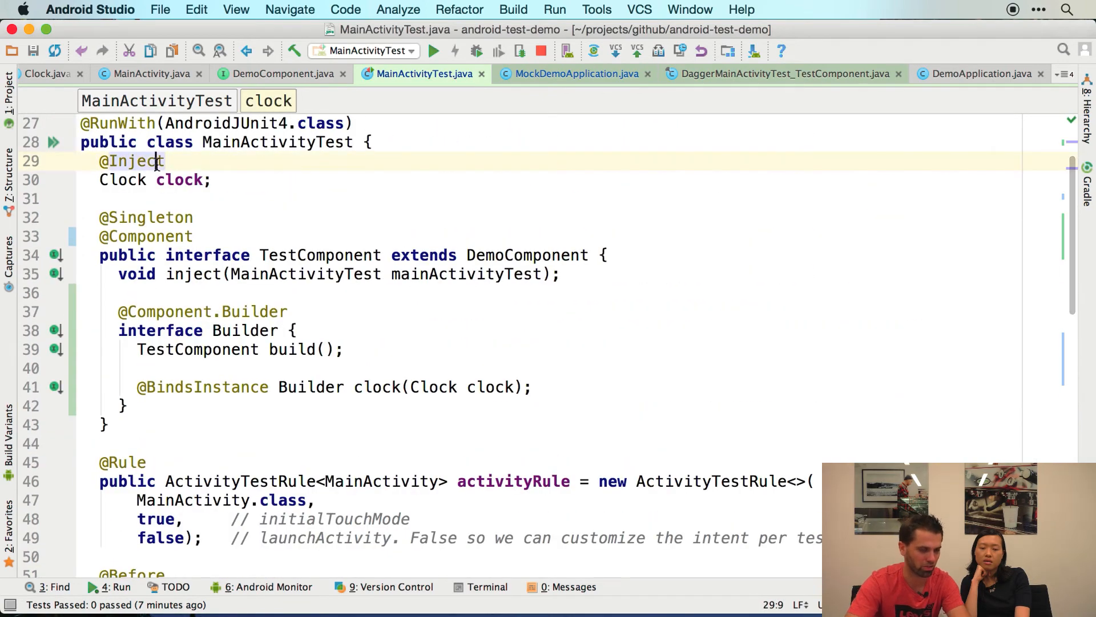
pyautogui.press('super+BackSpace')
pyautogui.doubleClick(132, 161)
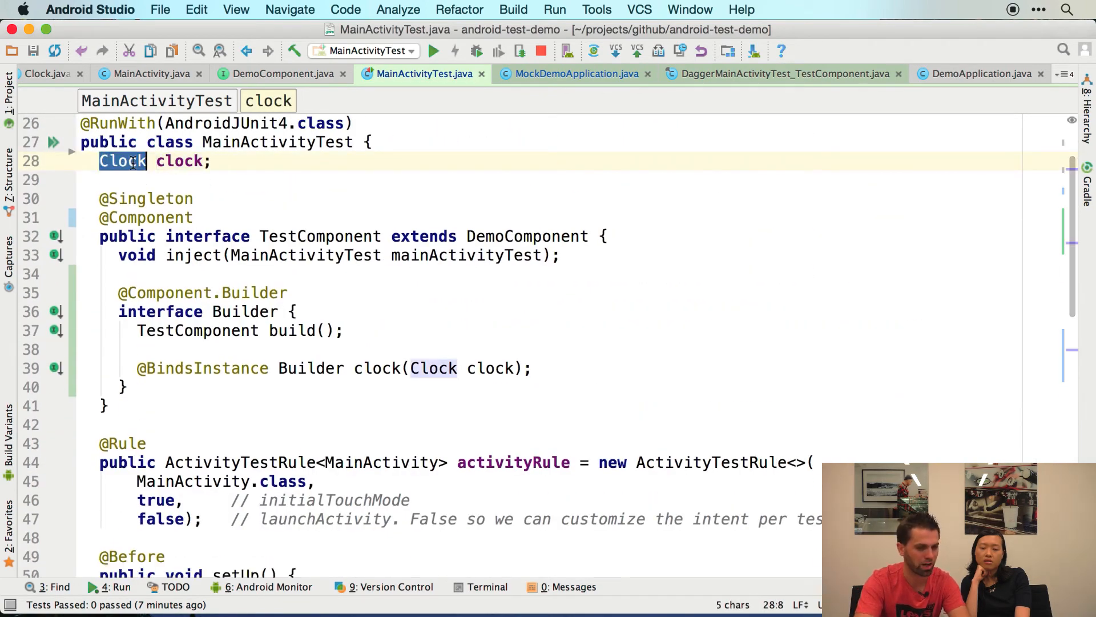
pyautogui.write('Mock')
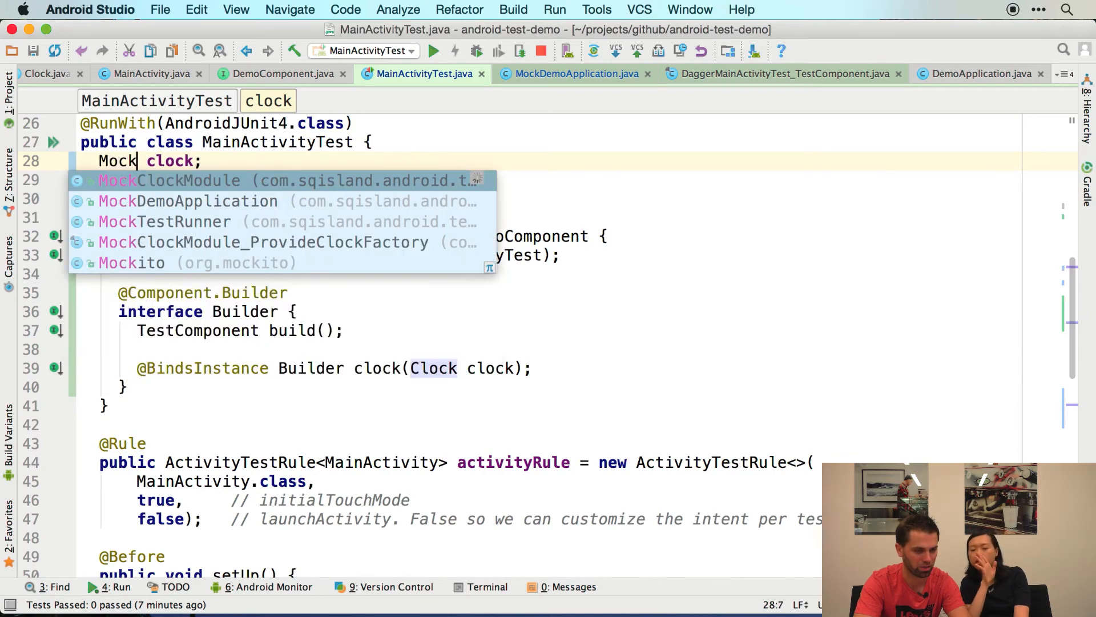
pyautogui.press('Escape')
pyautogui.press('super+z')
pyautogui.press('super+z')
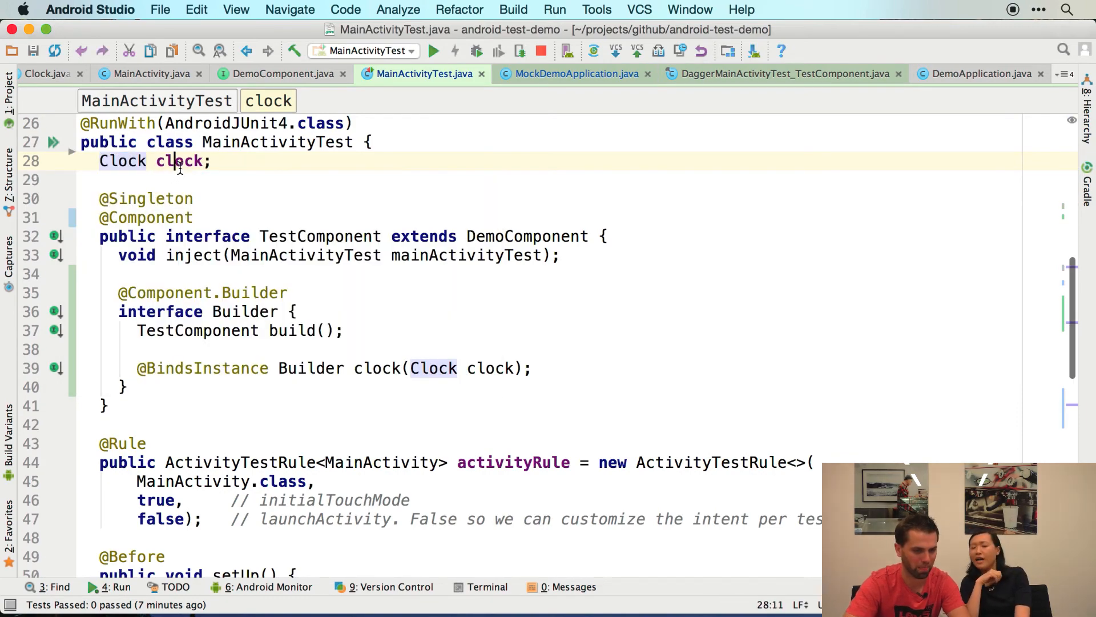
pyautogui.doubleClick(179, 162)
pyautogui.scroll(-6, 180, 163)
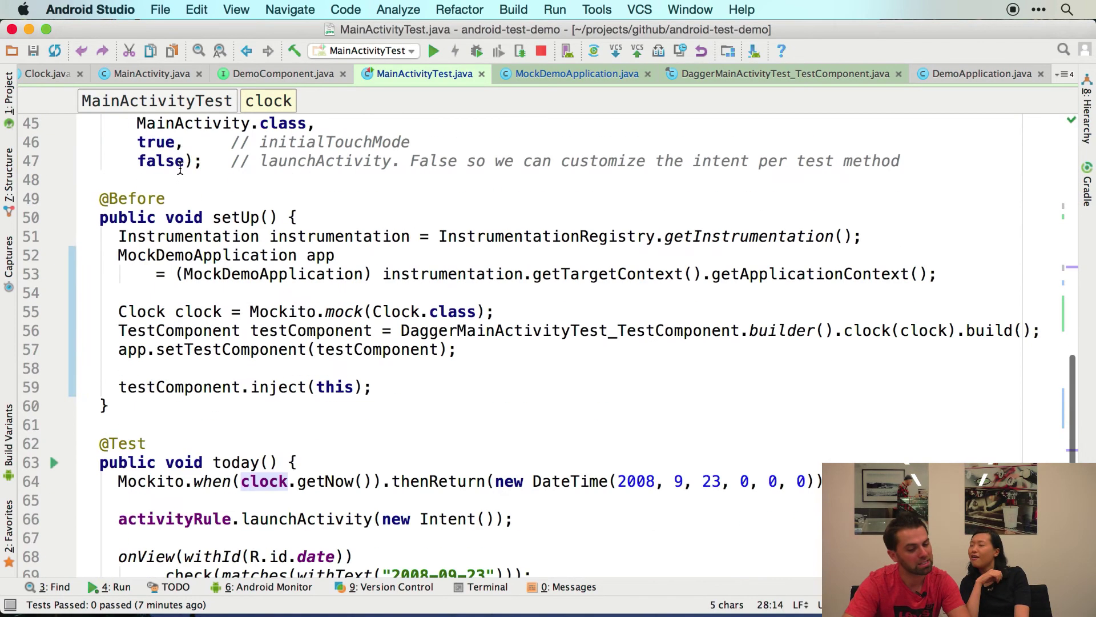
pyautogui.click(270, 369)
pyautogui.scroll(6, 270, 368)
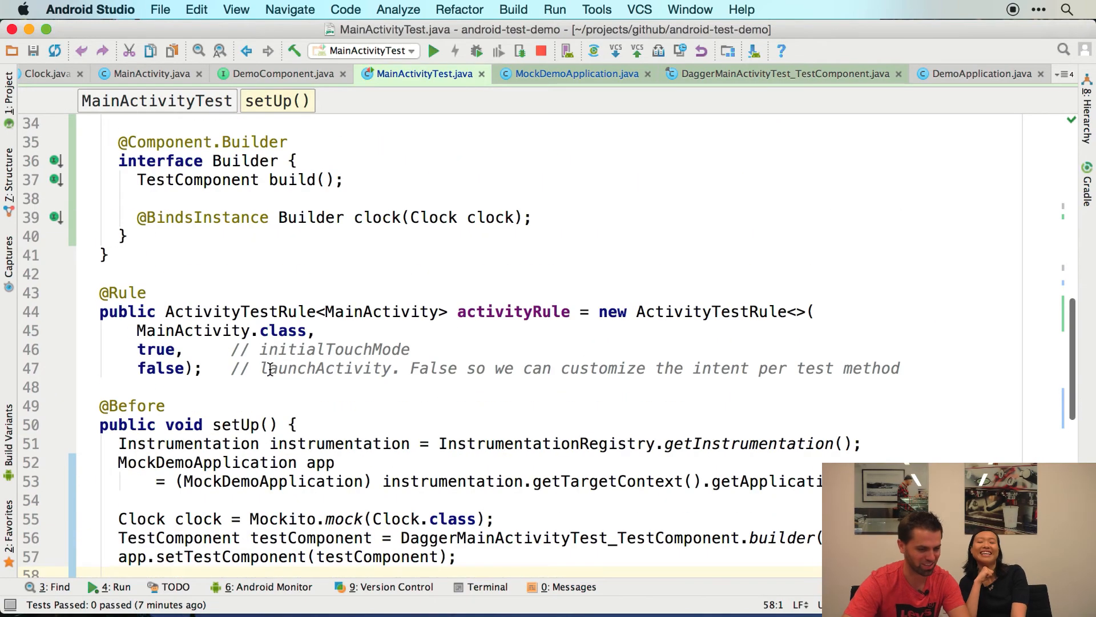
pyautogui.scroll(-3, 270, 368)
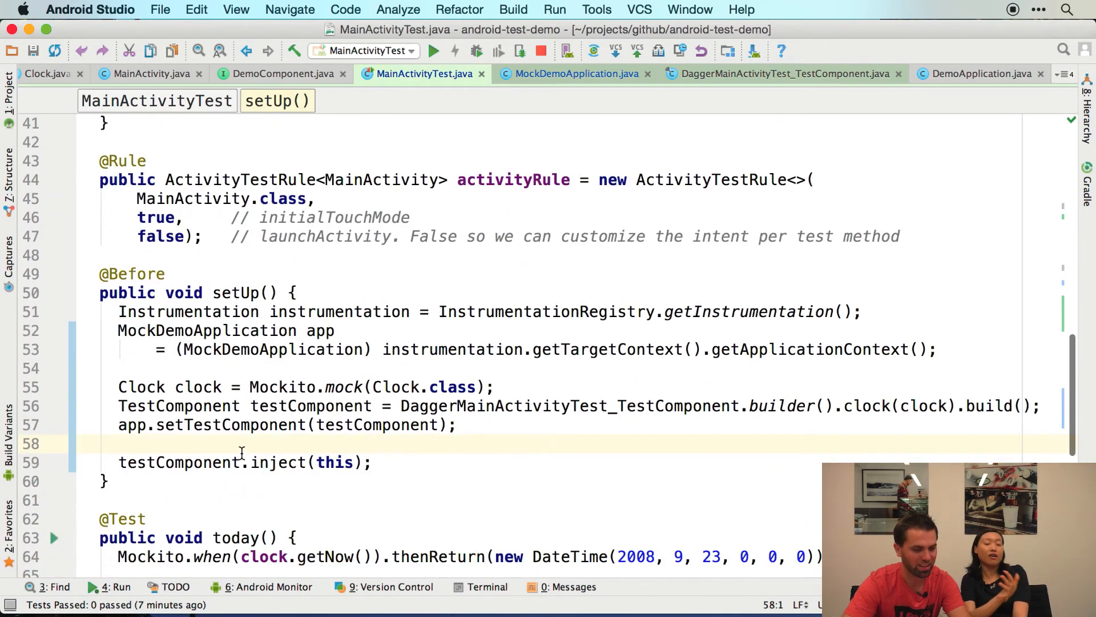
pyautogui.scroll(5, 241, 454)
pyautogui.scroll(2, 241, 455)
# - Drop the local 'Clock ' type in setUp so the Mockito mock assigns the clock field
pyautogui.click(172, 216)
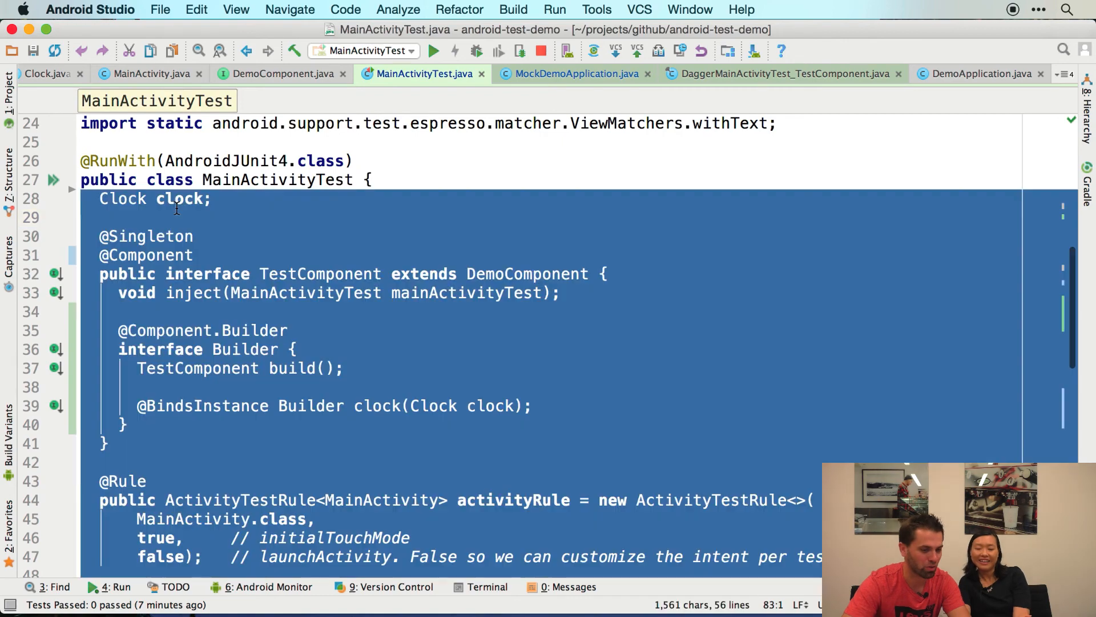
pyautogui.scroll(-5, 213, 352)
pyautogui.scroll(-3, 213, 352)
pyautogui.scroll(-3, 213, 352)
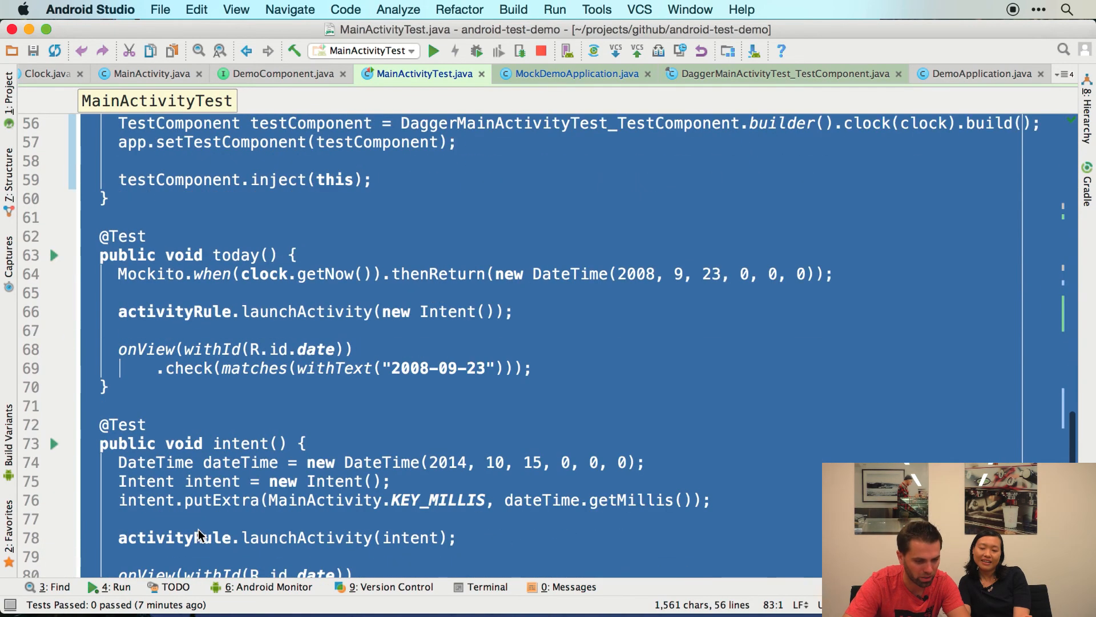
pyautogui.click(227, 346)
pyautogui.scroll(5, 227, 347)
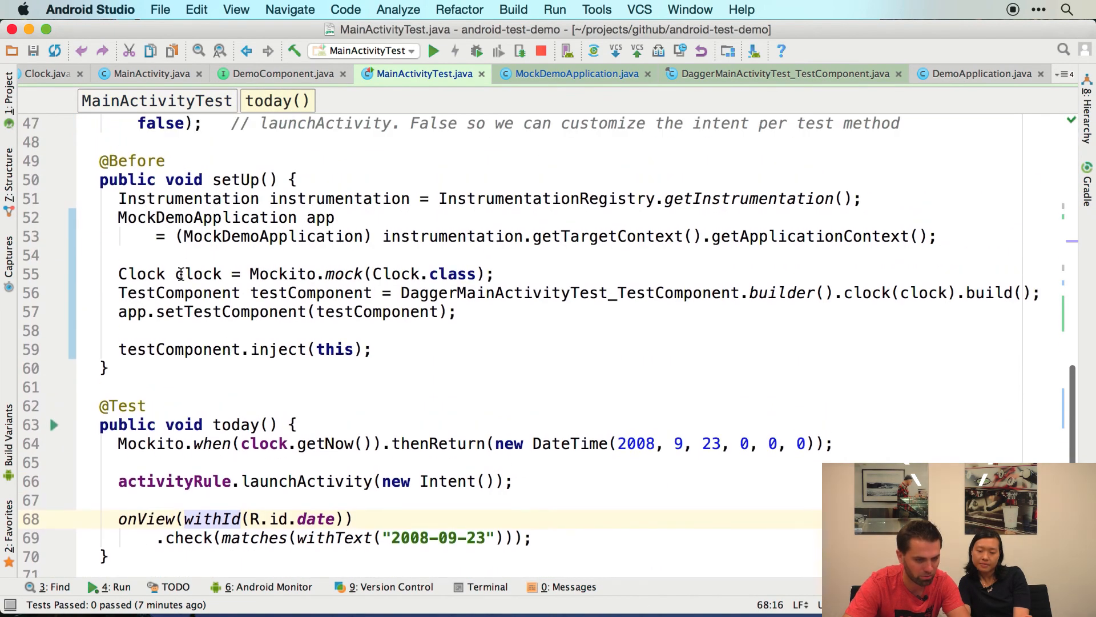
pyautogui.doubleClick(197, 273)
pyautogui.doubleClick(142, 273)
pyautogui.press('BackSpace')
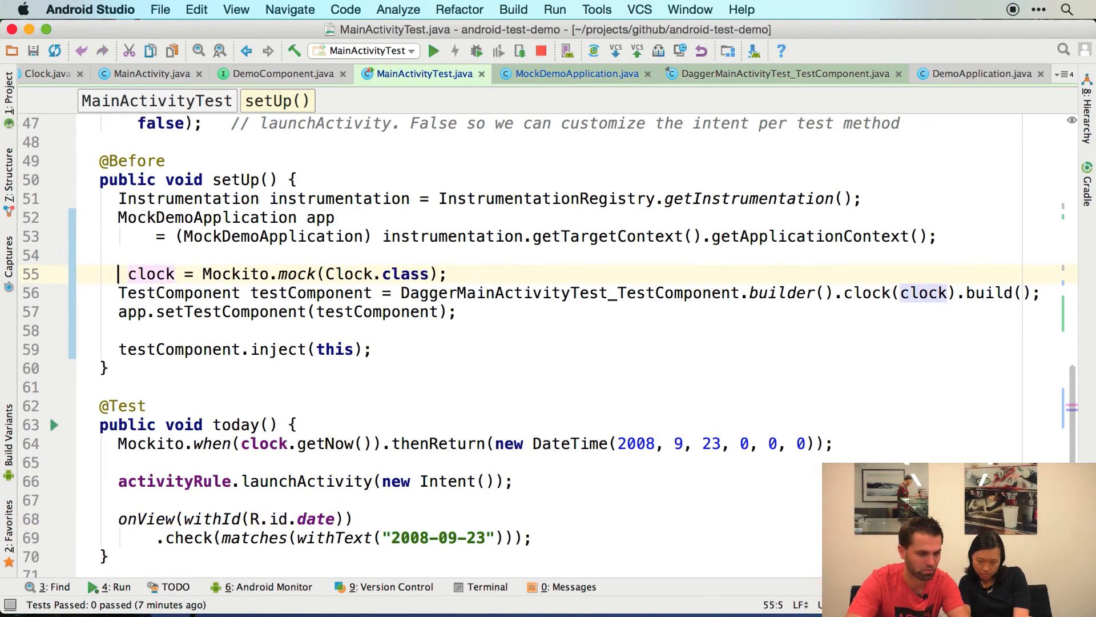
pyautogui.press('Delete')
pyautogui.scroll(5, 210, 288)
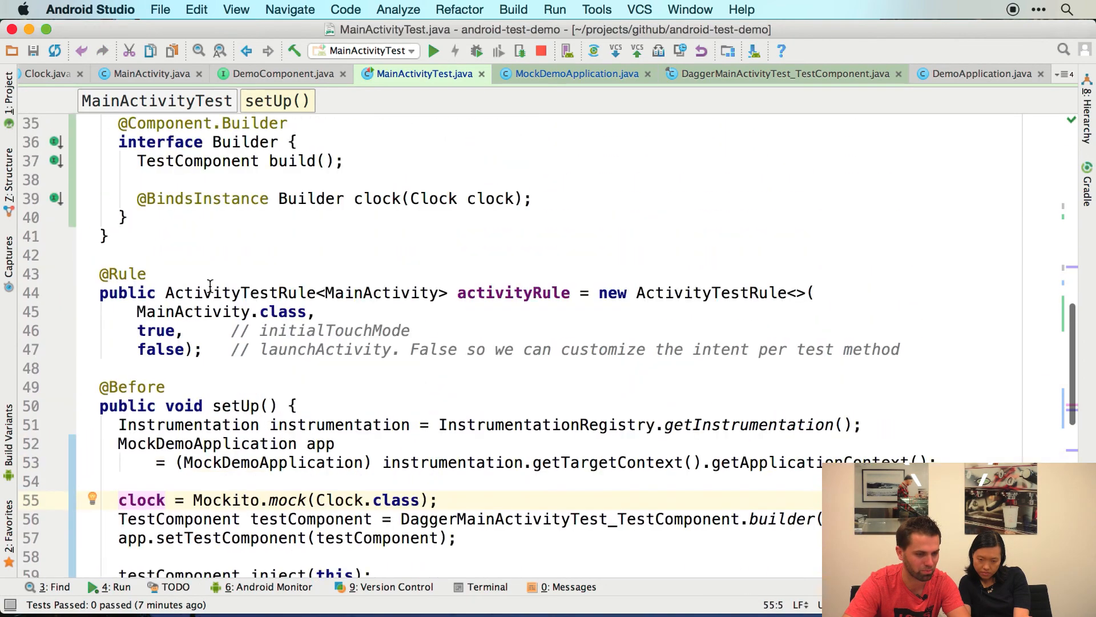
pyautogui.scroll(5, 210, 288)
pyautogui.click(202, 141)
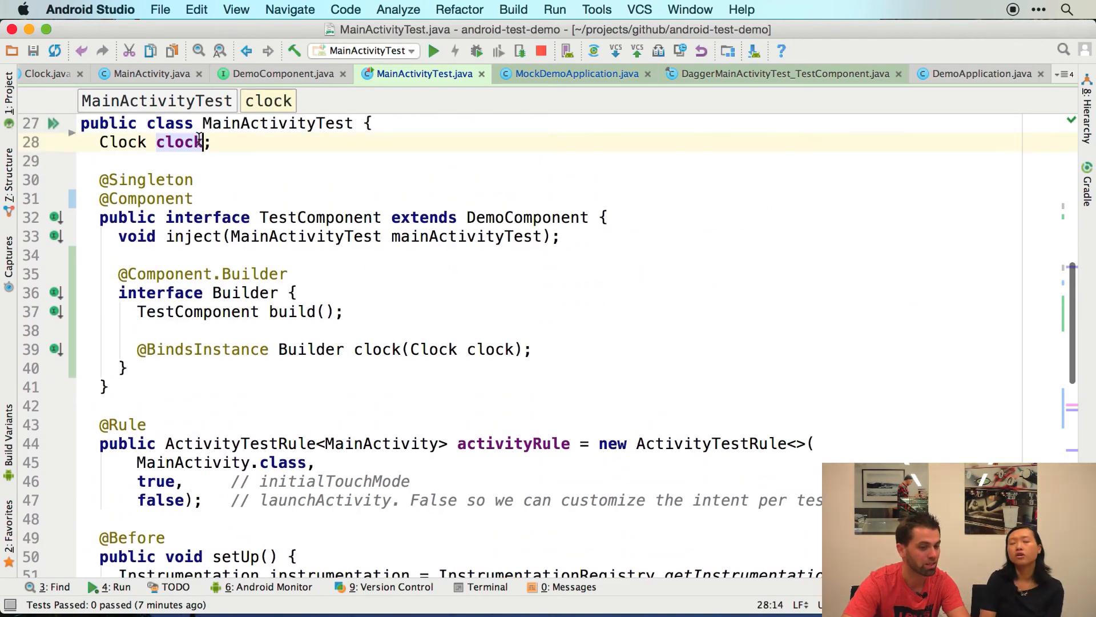
pyautogui.scroll(-5, 216, 300)
pyautogui.scroll(-3, 216, 300)
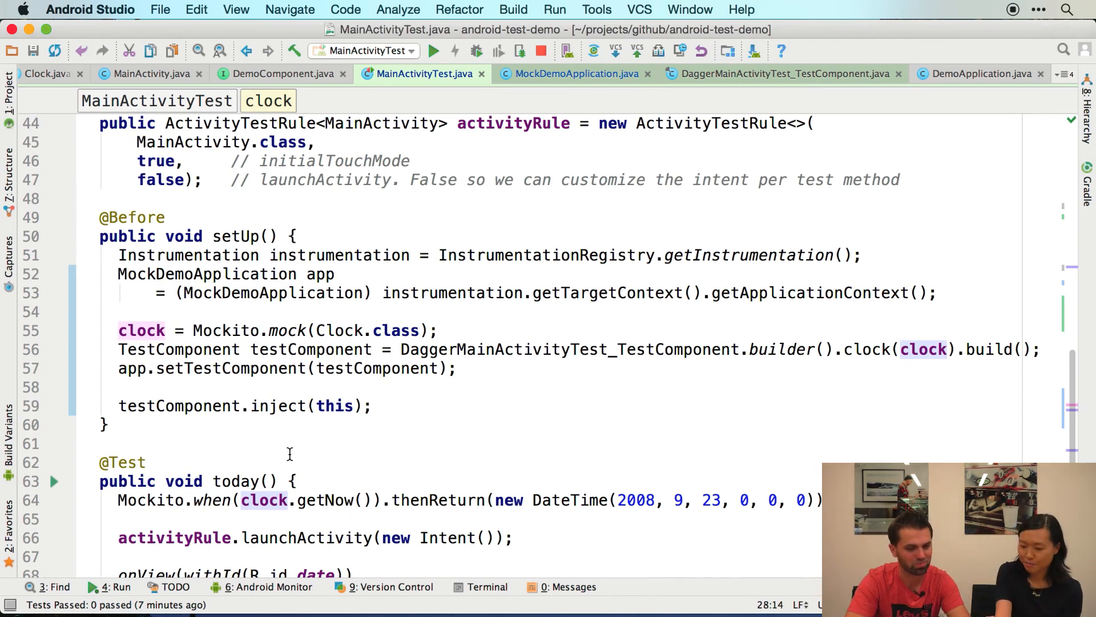
# - Jump to TestComponent's inject() declaration and delete it
pyautogui.click(285, 406)
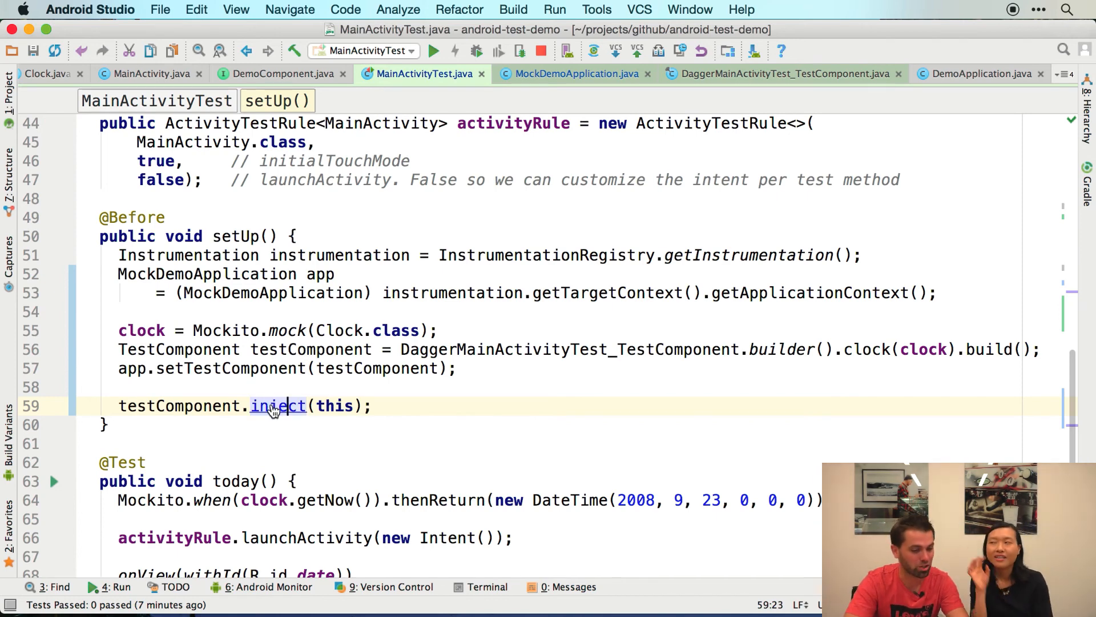
pyautogui.press('super+b')
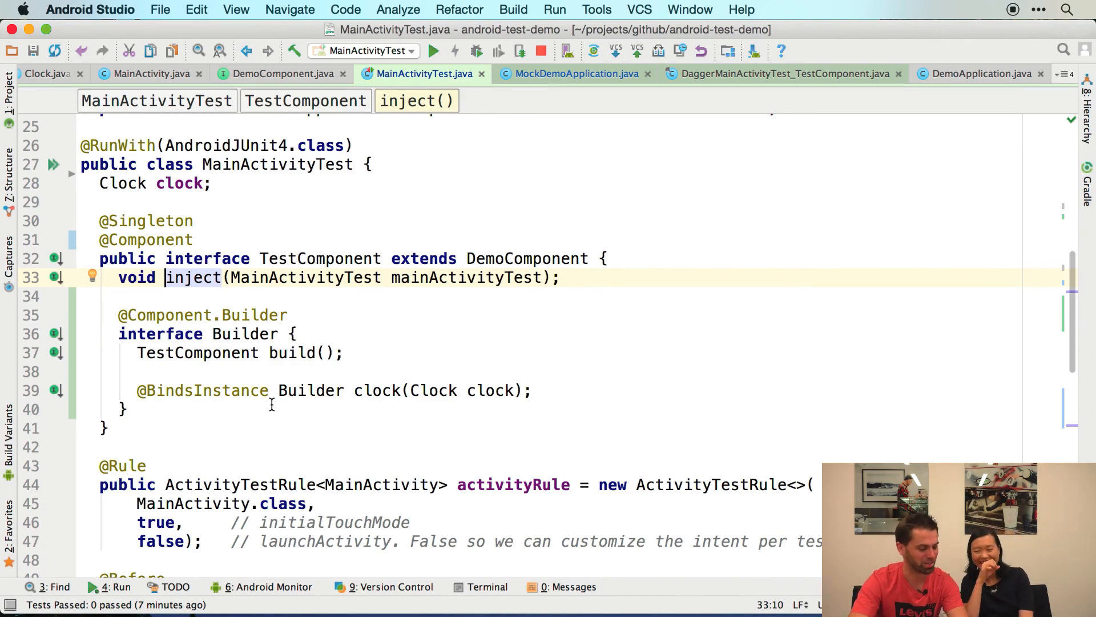
pyautogui.press('super+BackSpace')
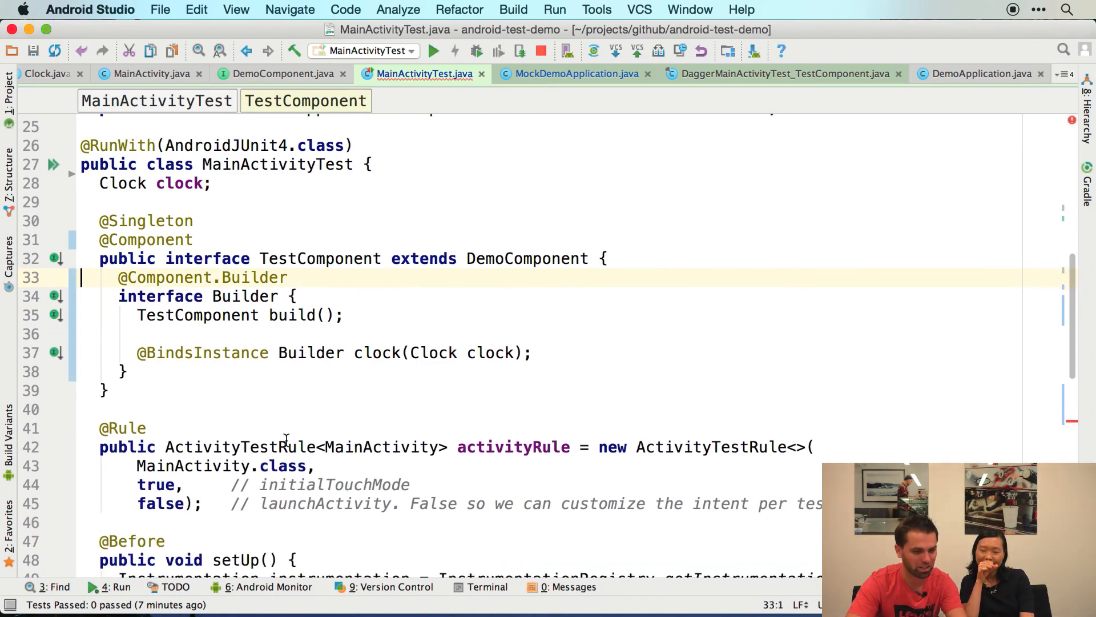
pyautogui.scroll(-5, 287, 443)
pyautogui.scroll(-3, 287, 443)
pyautogui.scroll(2, 286, 442)
pyautogui.scroll(5, 286, 443)
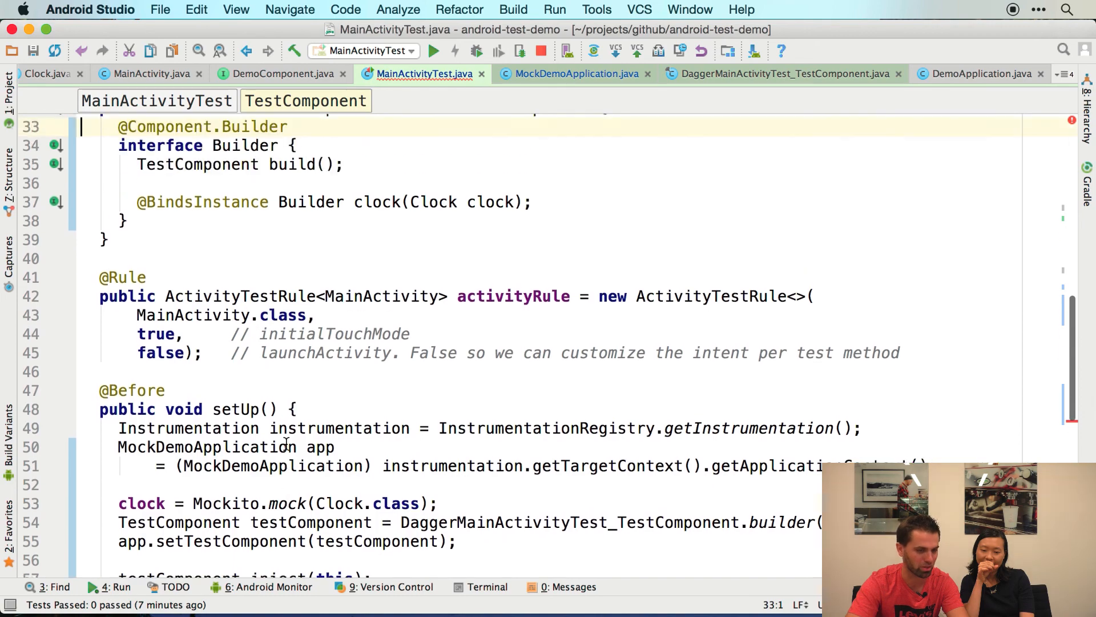
pyautogui.scroll(2, 286, 442)
pyautogui.scroll(3, 286, 443)
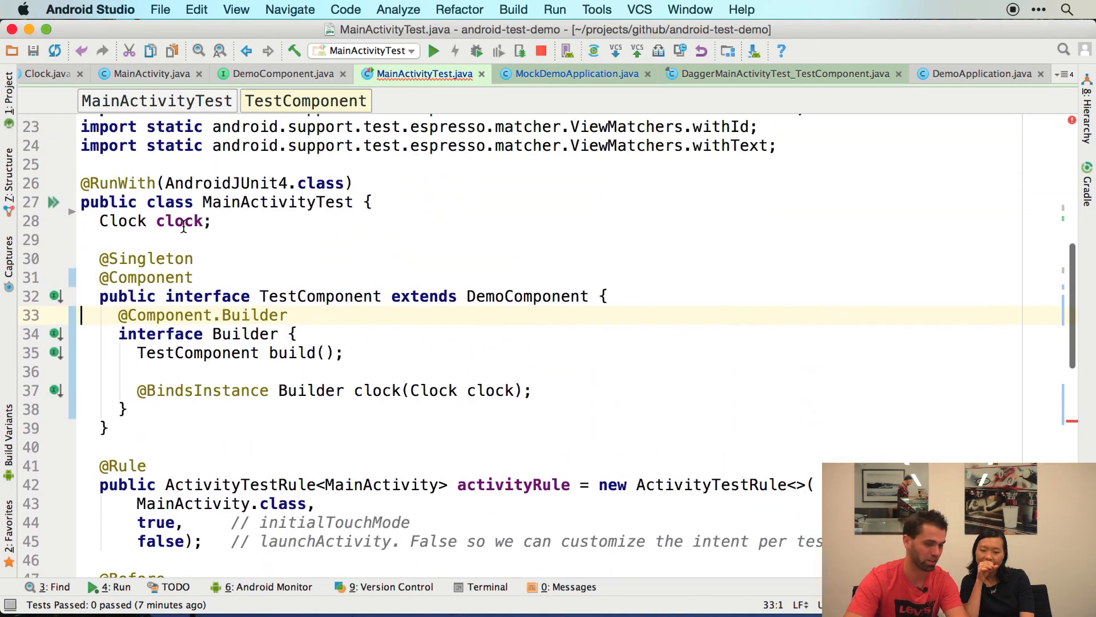
pyautogui.scroll(-6, 183, 227)
pyautogui.scroll(-2, 182, 227)
pyautogui.scroll(-2, 168, 387)
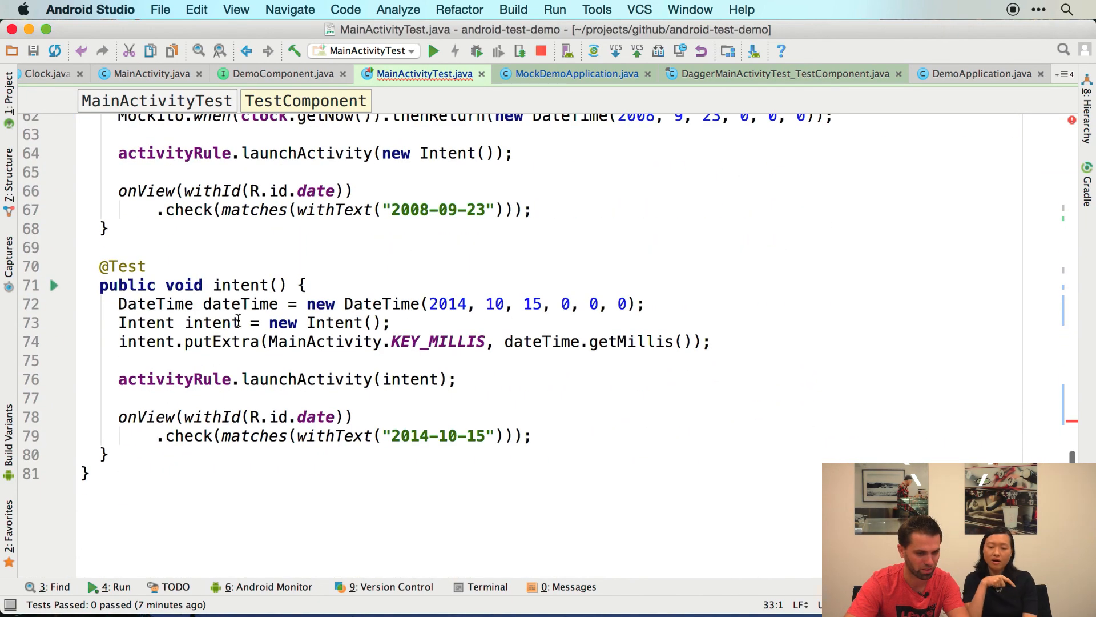
pyautogui.scroll(6, 230, 404)
pyautogui.scroll(2, 230, 404)
# - Delete testComponent.inject(this) and the leftover blank line from setUp
pyautogui.click(218, 495)
pyautogui.press('super+BackSpace')
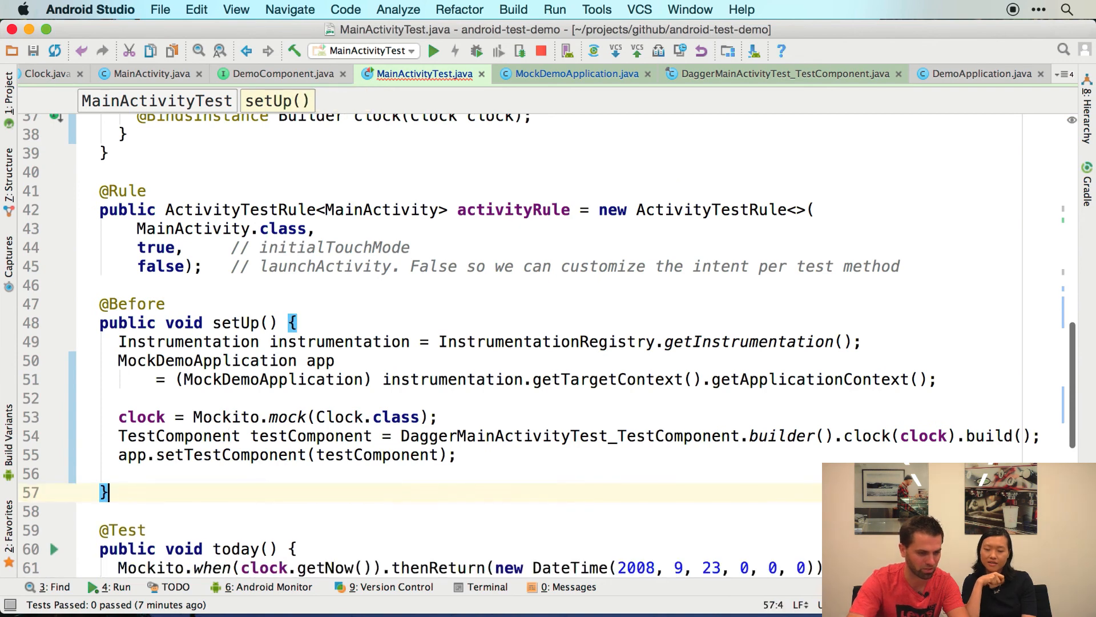
pyautogui.press('super+BackSpace')
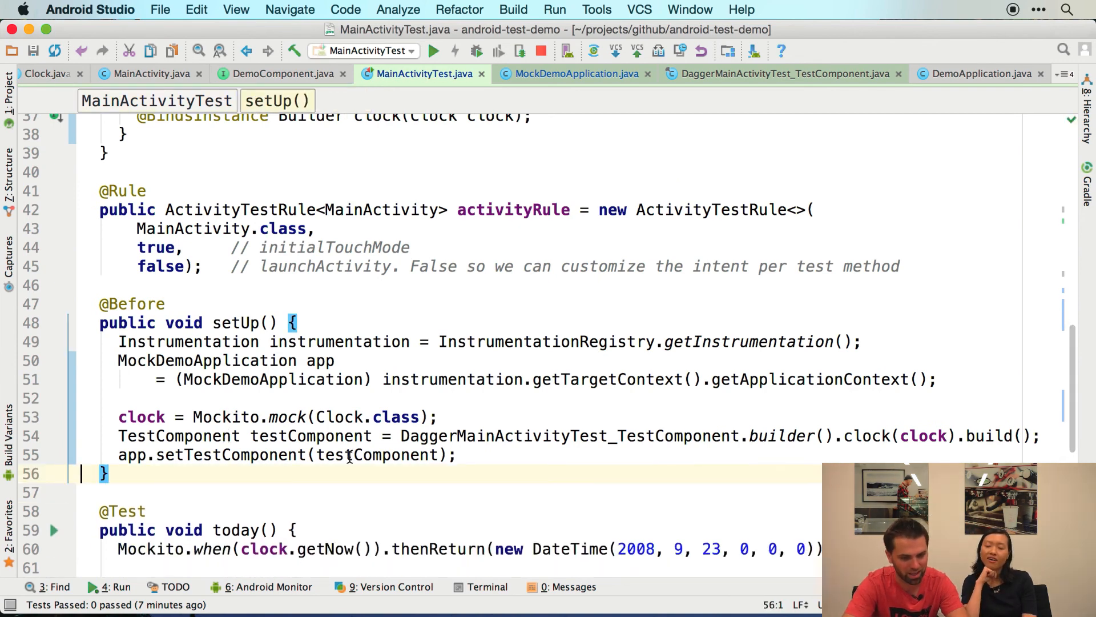
pyautogui.click(400, 436)
pyautogui.scroll(-3, 411, 429)
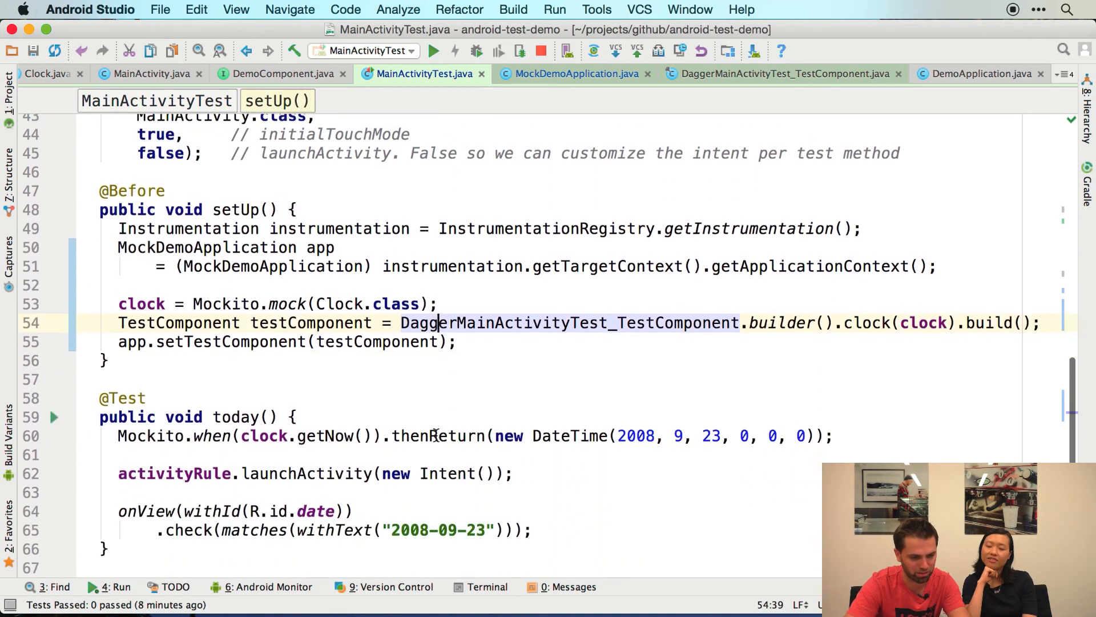
pyautogui.scroll(-2, 436, 435)
pyautogui.scroll(-3, 436, 436)
pyautogui.scroll(3, 436, 435)
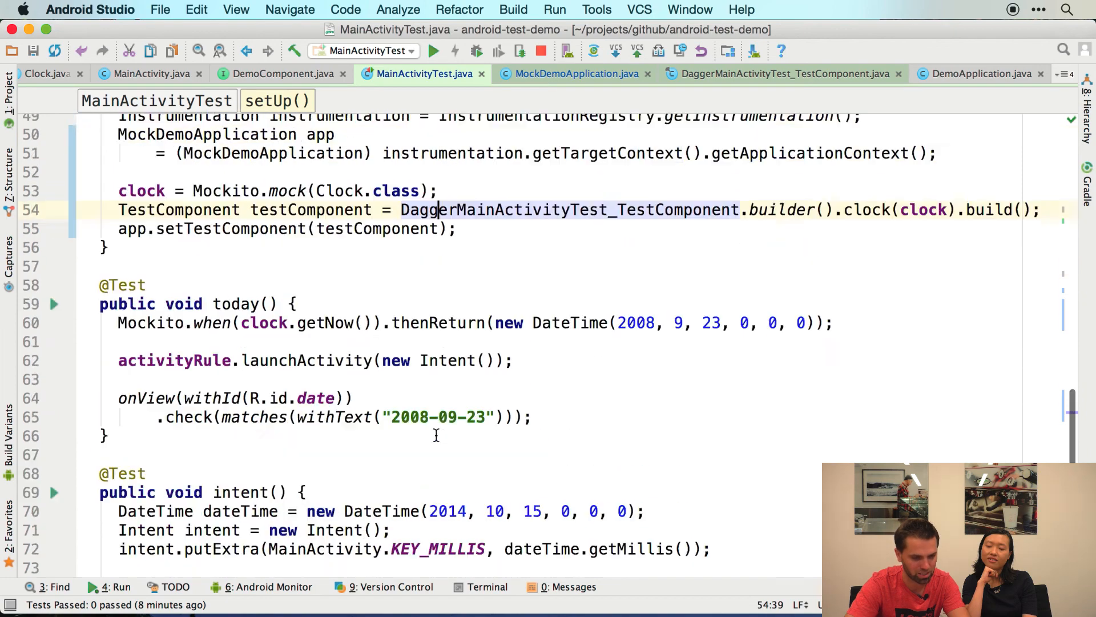
pyautogui.scroll(2, 437, 435)
pyautogui.scroll(-6, 436, 435)
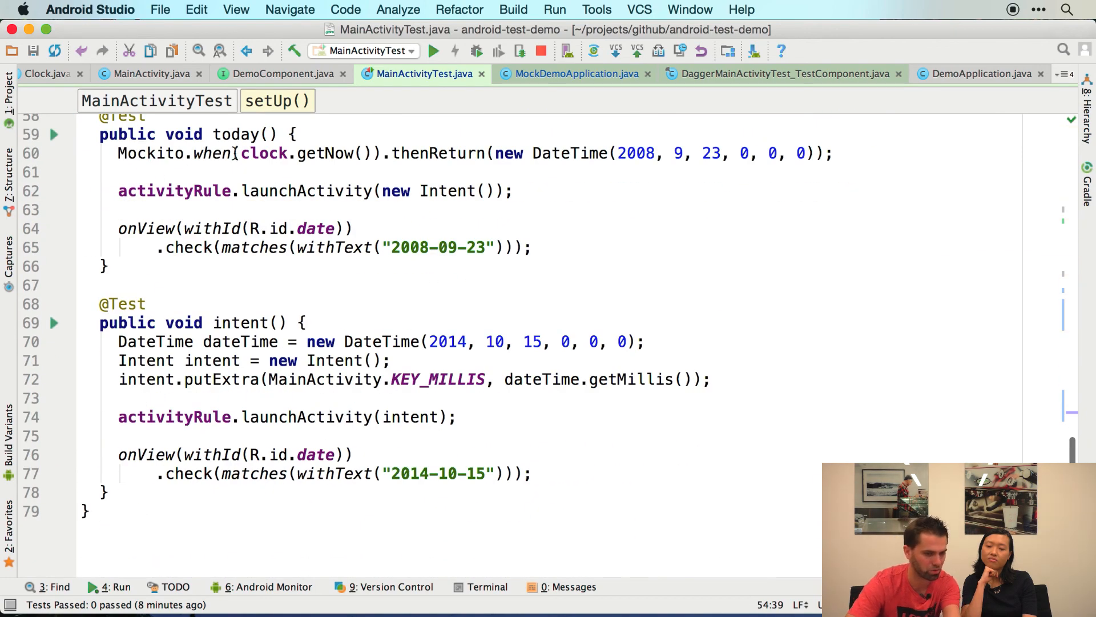
# - Locate MockClockModule via class search and Project view, then delete it with confirmation
pyautogui.click(311, 156)
pyautogui.scroll(15, 310, 159)
pyautogui.press('super+o')
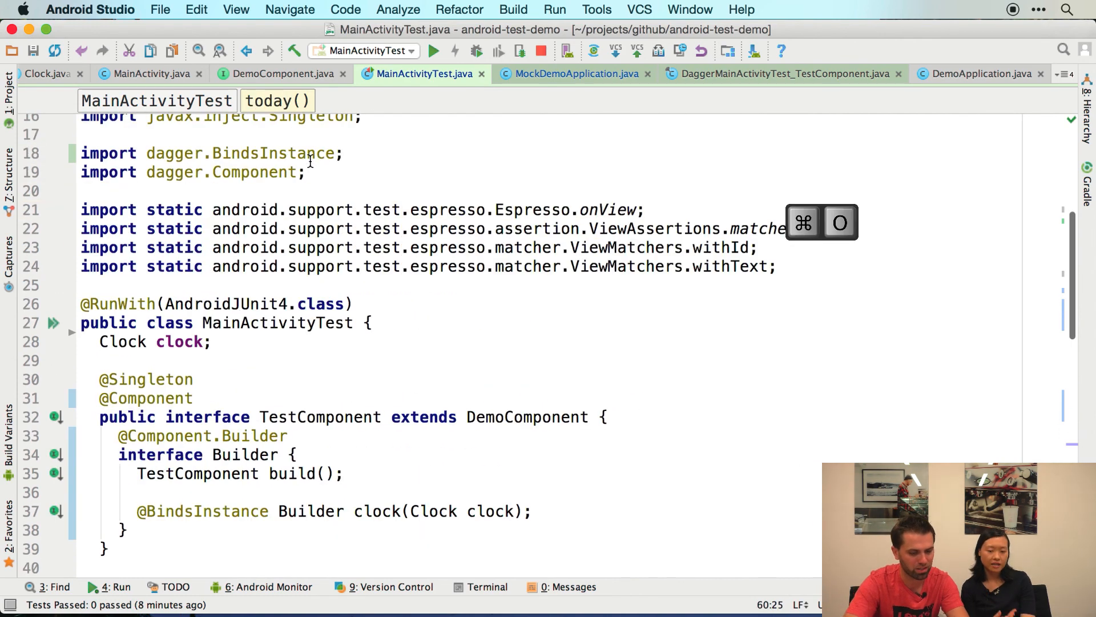
pyautogui.write('MOck')
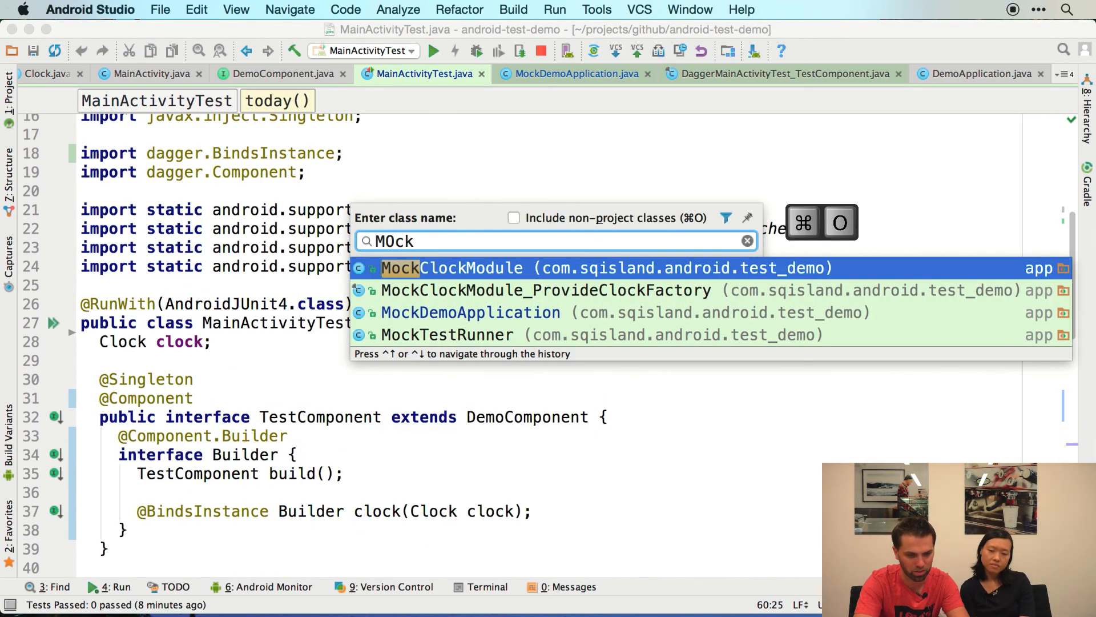
pyautogui.press('Return')
pyautogui.press('super+1')
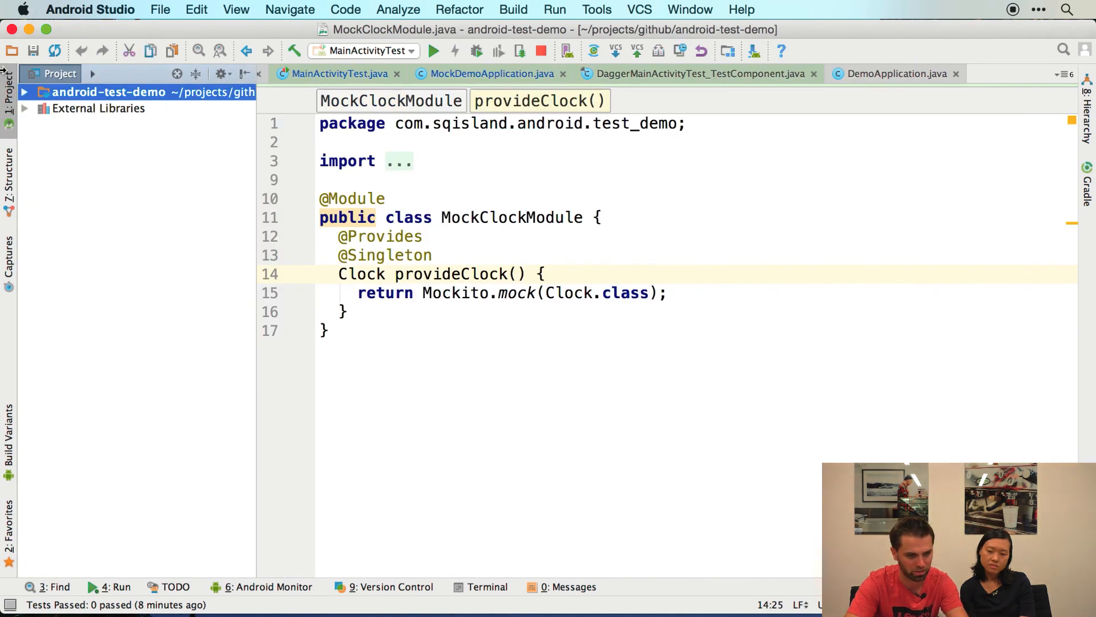
pyautogui.click(177, 74)
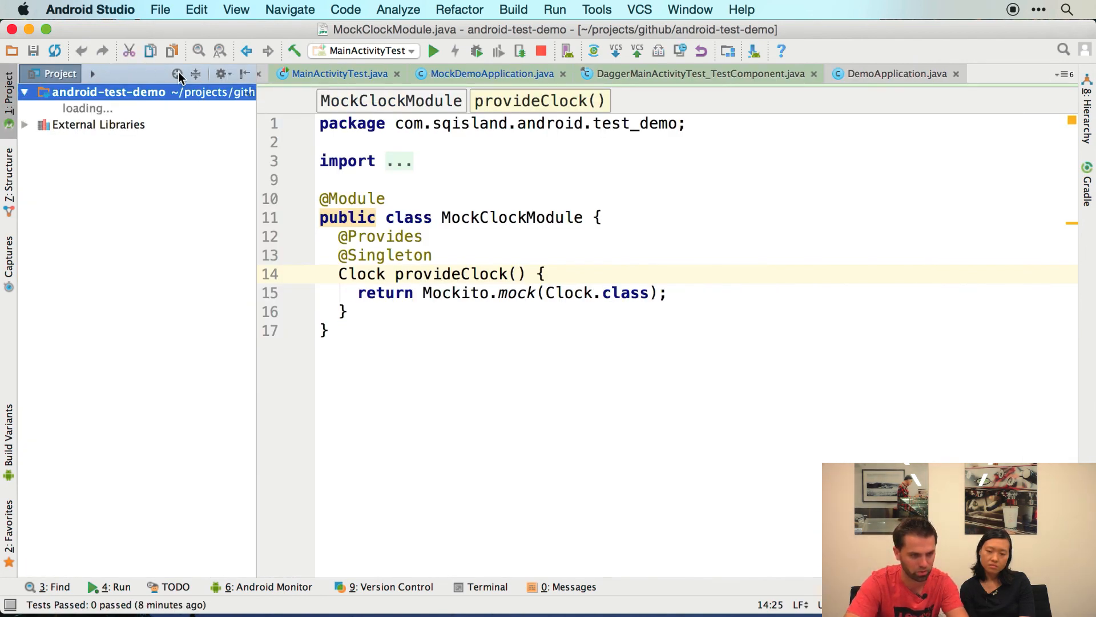
pyautogui.press('Delete')
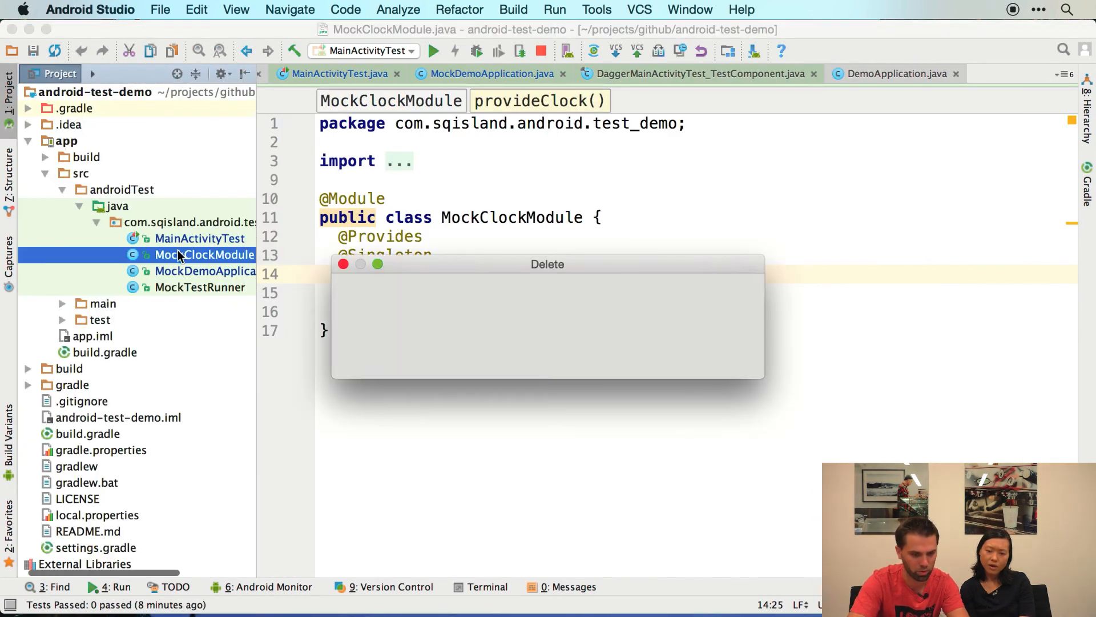
pyautogui.press('Return')
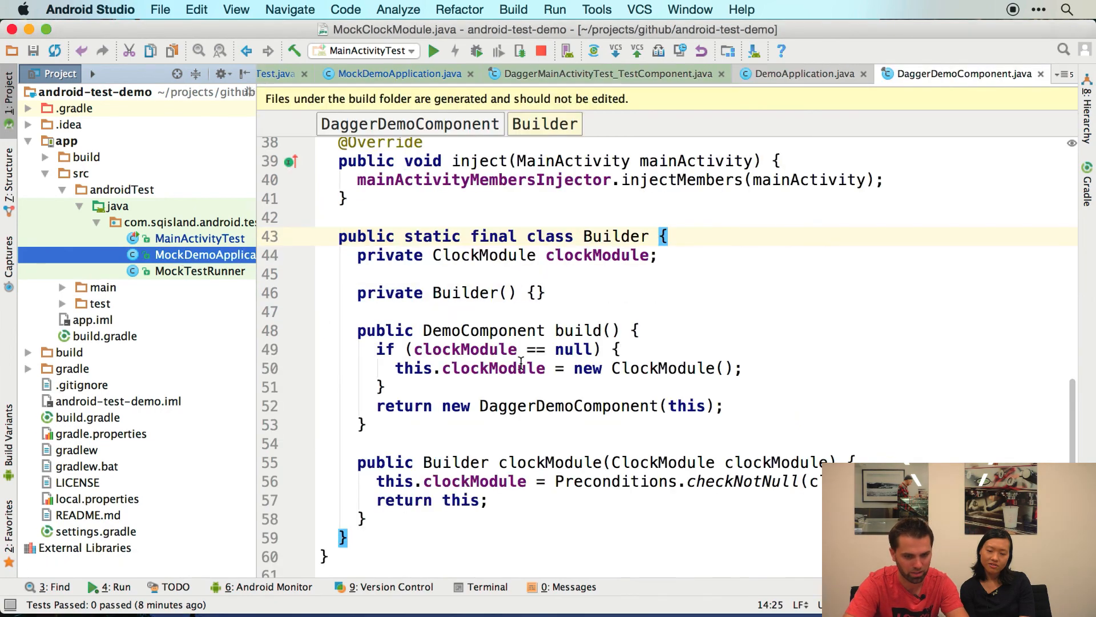
# - Hide the Project tool window, leaving the DaggerDemoComponent builder code in the editor
pyautogui.click(518, 368)
pyautogui.press('super+1')
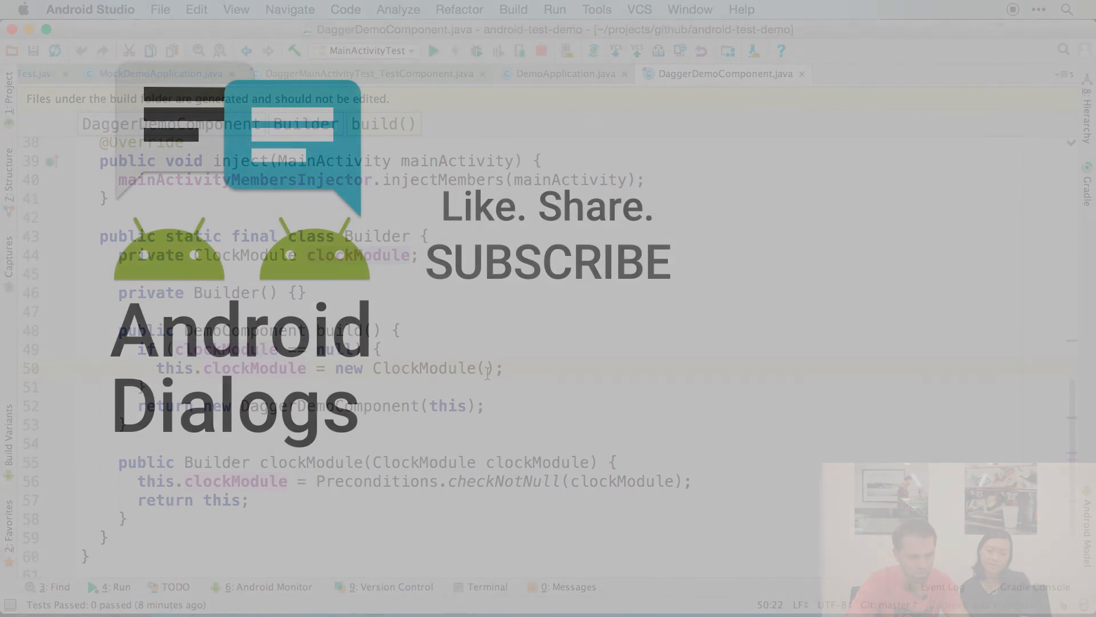